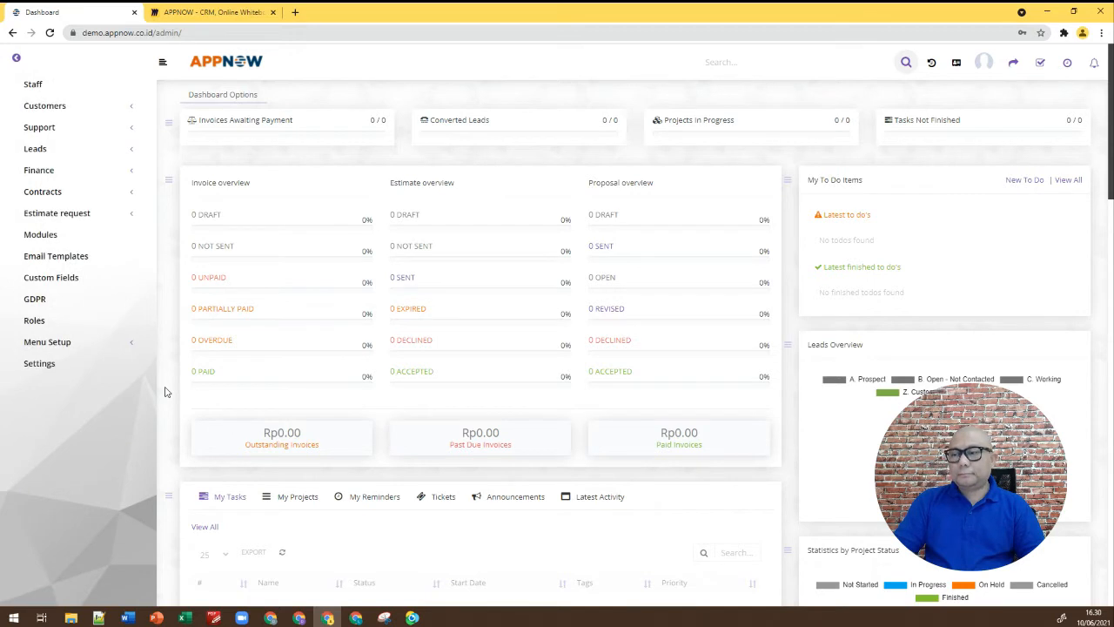
Open the general system settings page, and go back through the main navigation to the Setup options.
click(49, 366)
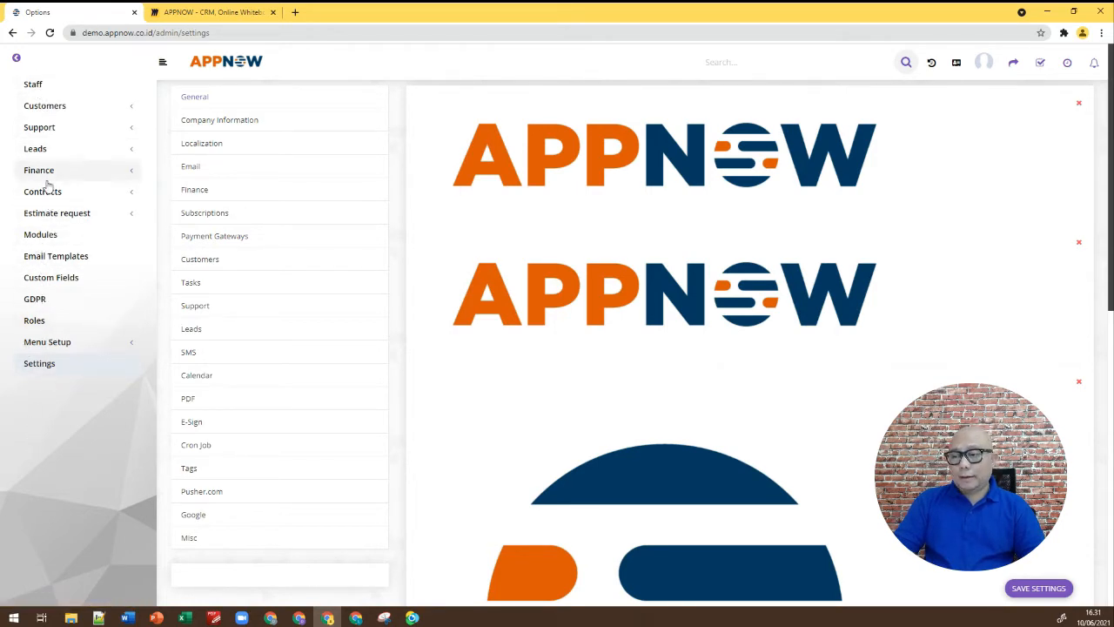
click(16, 58)
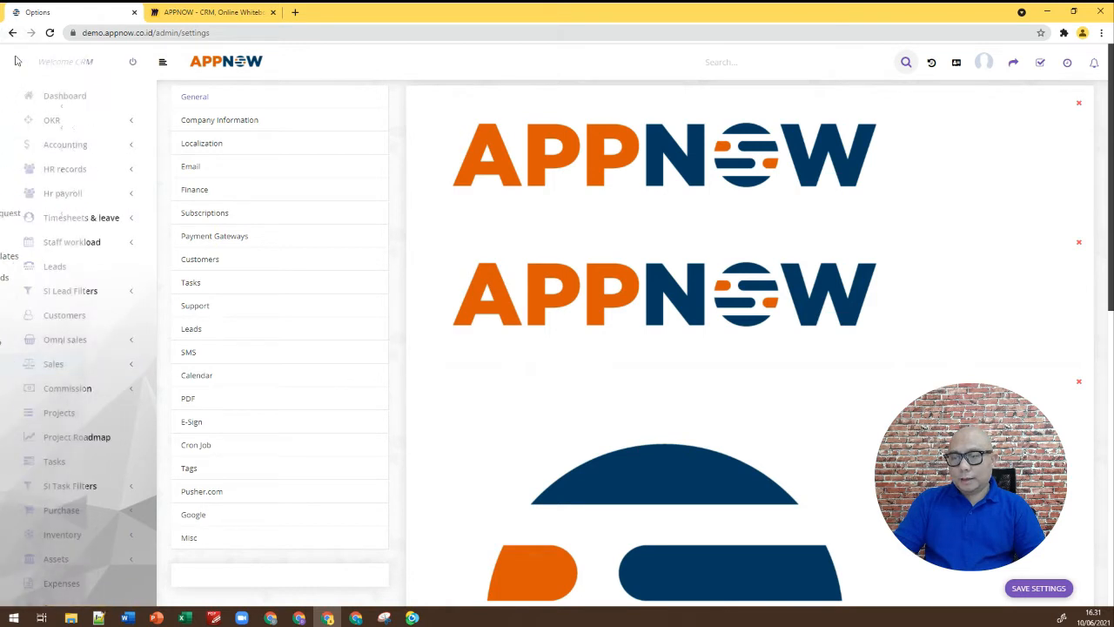
scroll(63, 118, down, 2)
scroll(63, 118, down, 1)
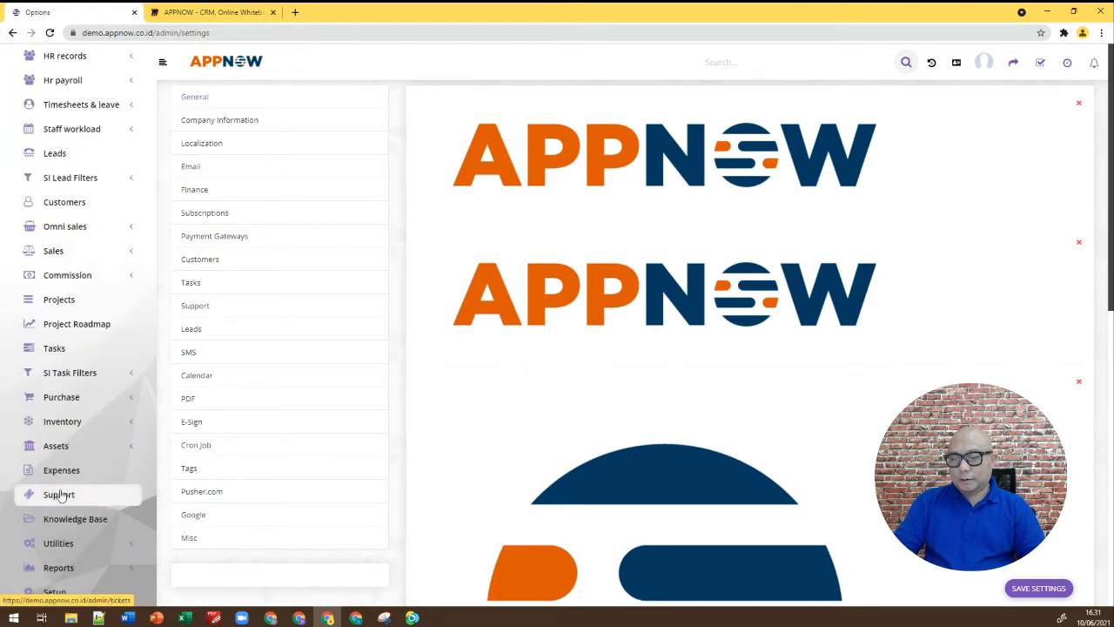
click(53, 592)
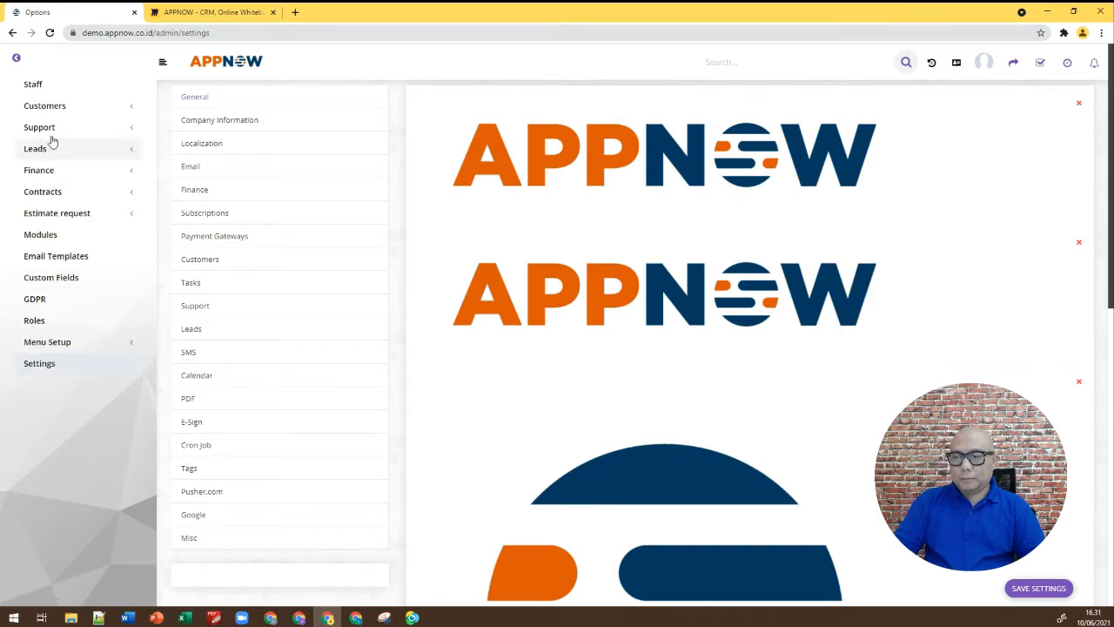
Start a new staff member record from the Setup staff list and look through its profile fields.
click(48, 87)
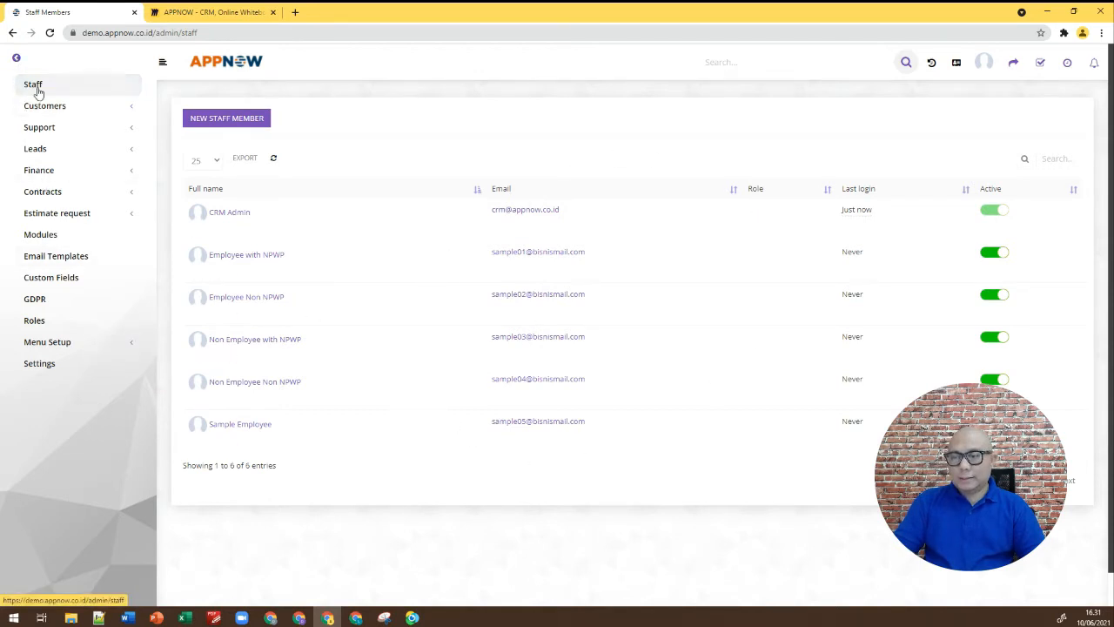
click(228, 117)
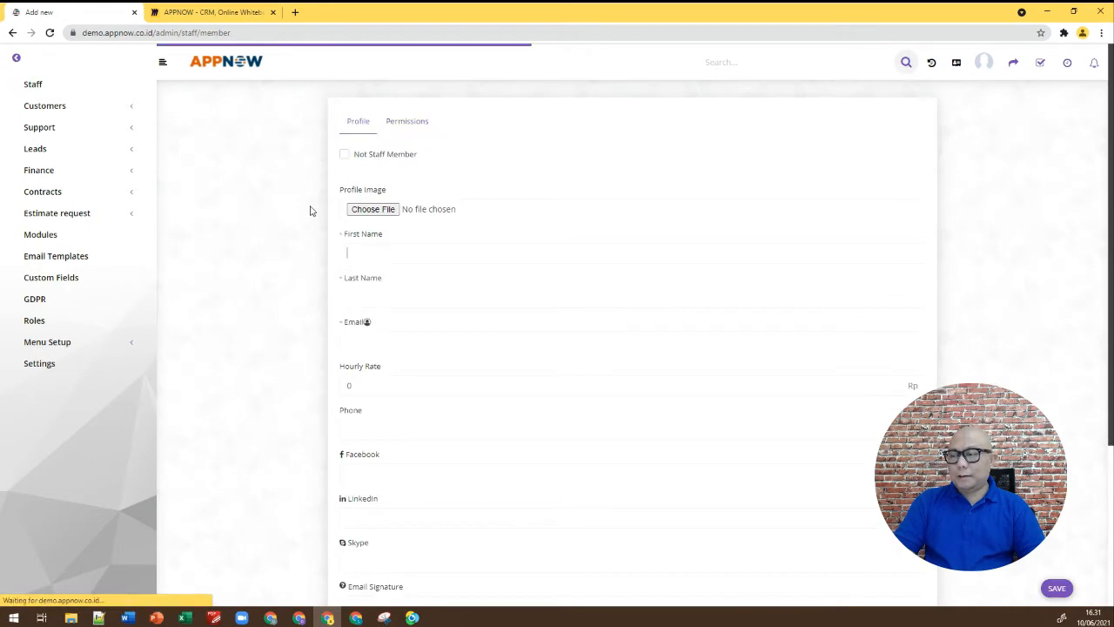
scroll(310, 210, down, 4)
scroll(311, 212, up, 4)
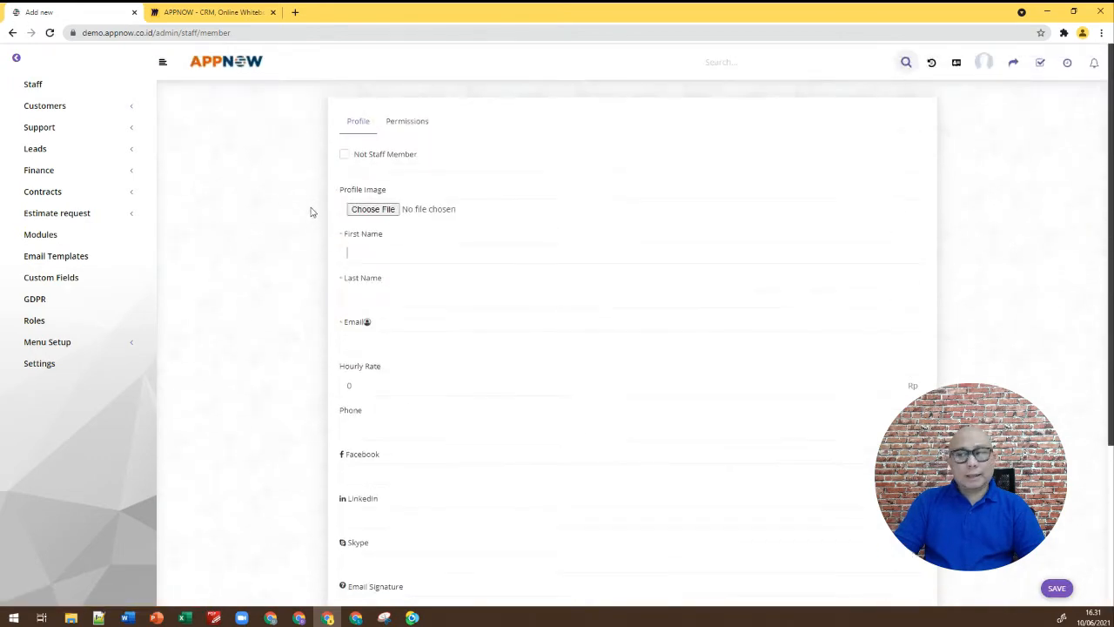
Examine the available roles in the new staff member's permissions and look through the profile fields again.
click(418, 124)
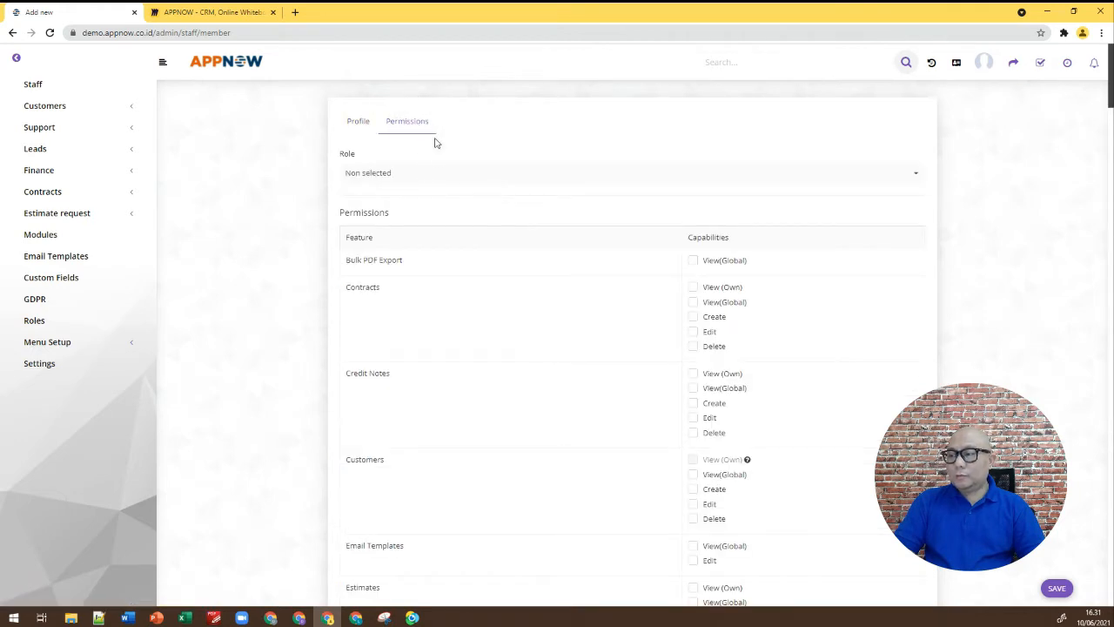
click(438, 176)
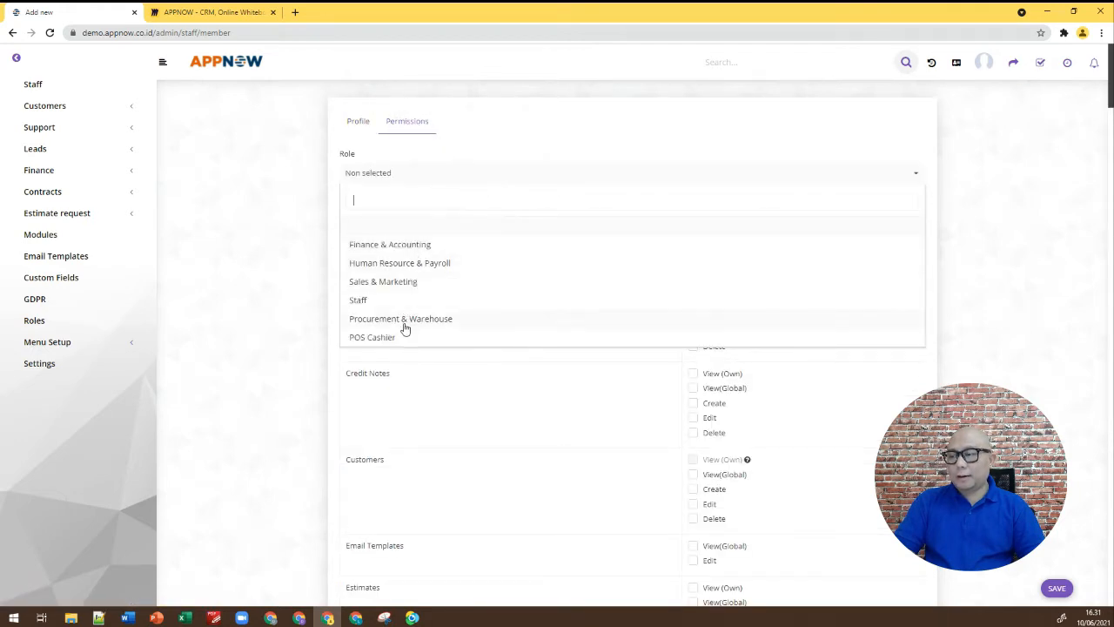
click(439, 178)
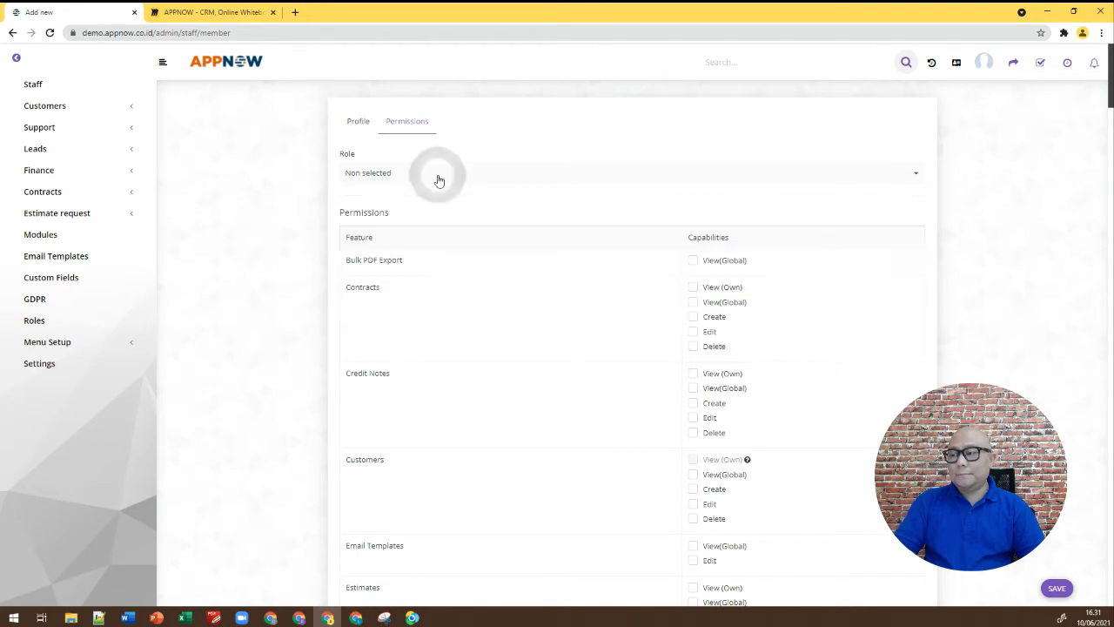
click(365, 123)
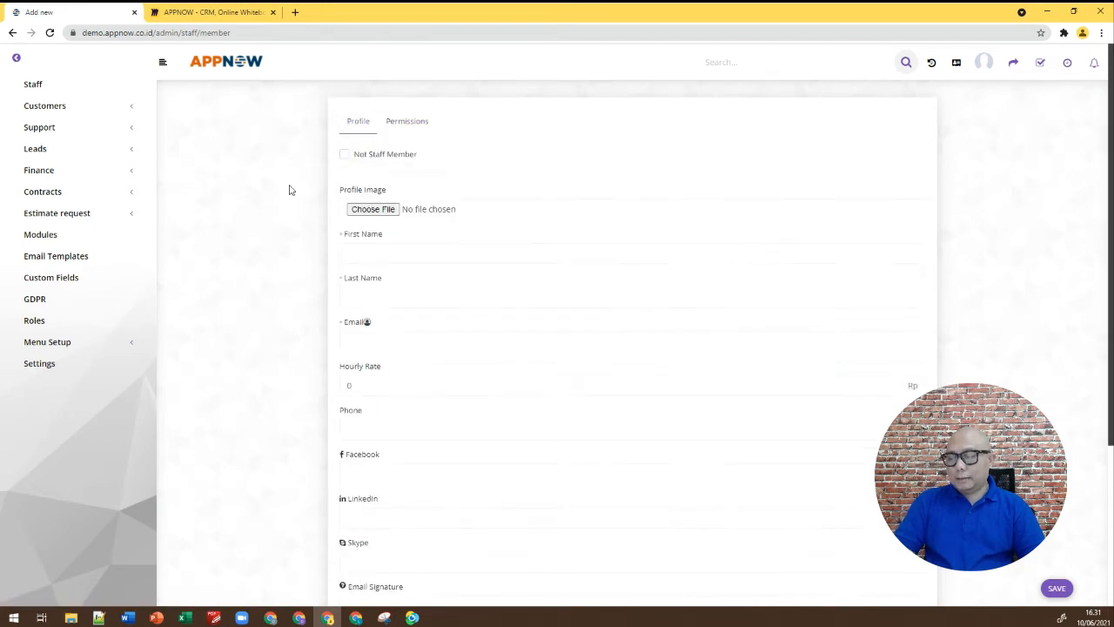
scroll(292, 190, down, 4)
scroll(291, 190, up, 4)
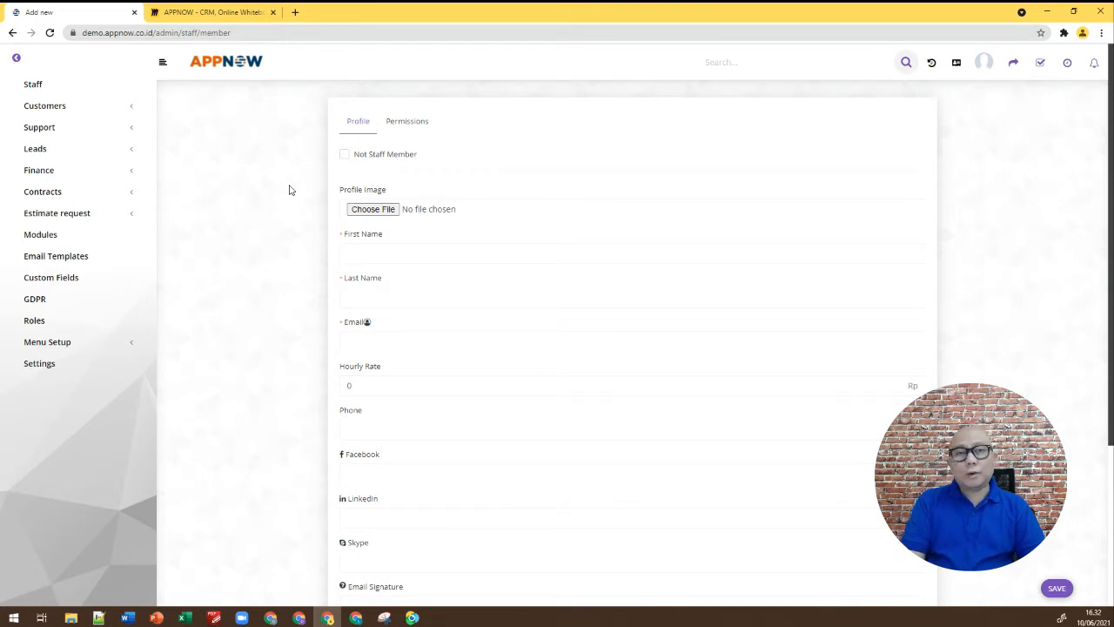
Leave the new staff form and open the staff list in the HR records module.
click(26, 85)
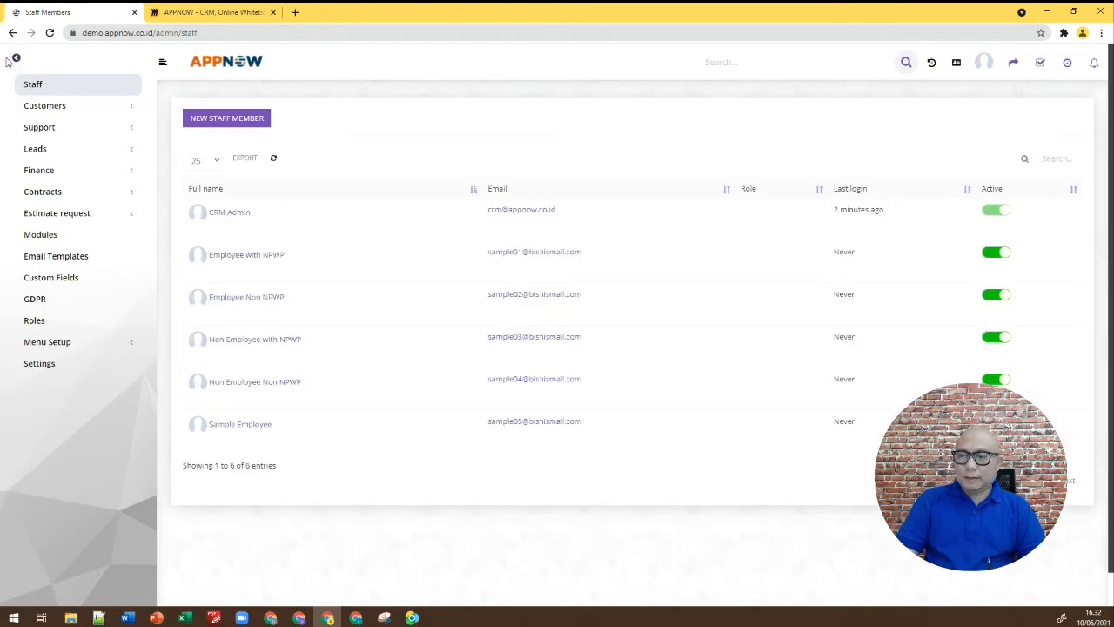
click(16, 59)
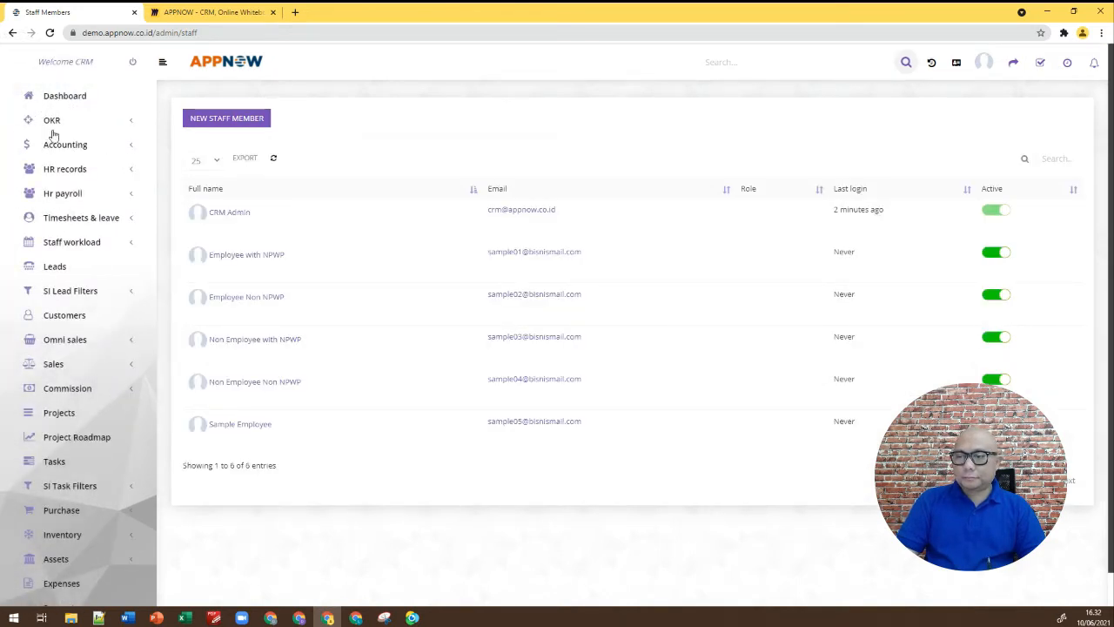
click(128, 169)
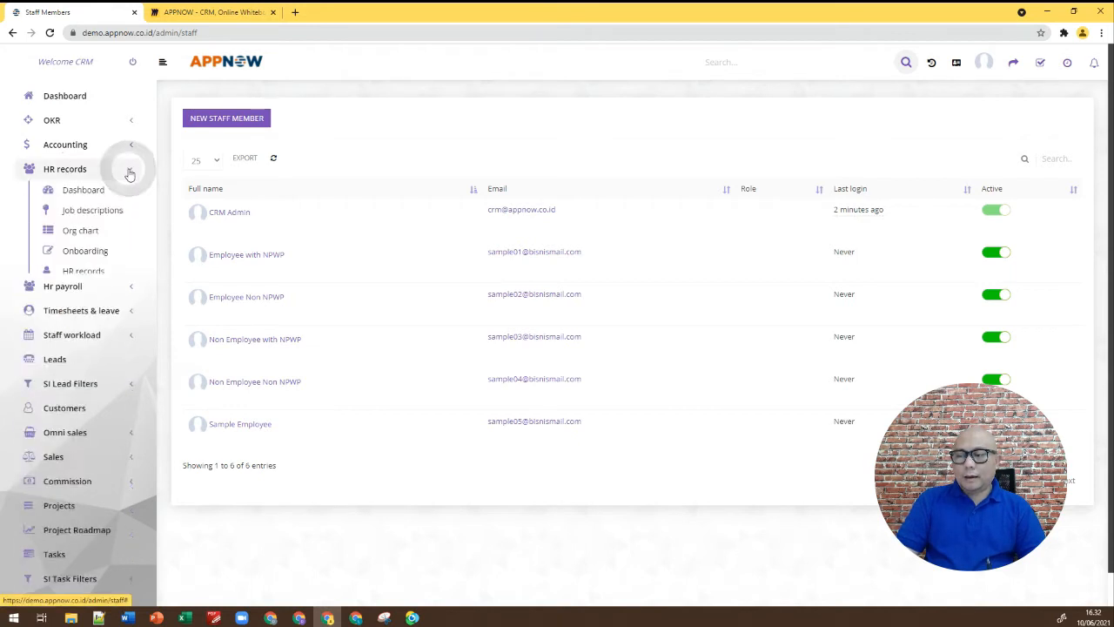
click(84, 273)
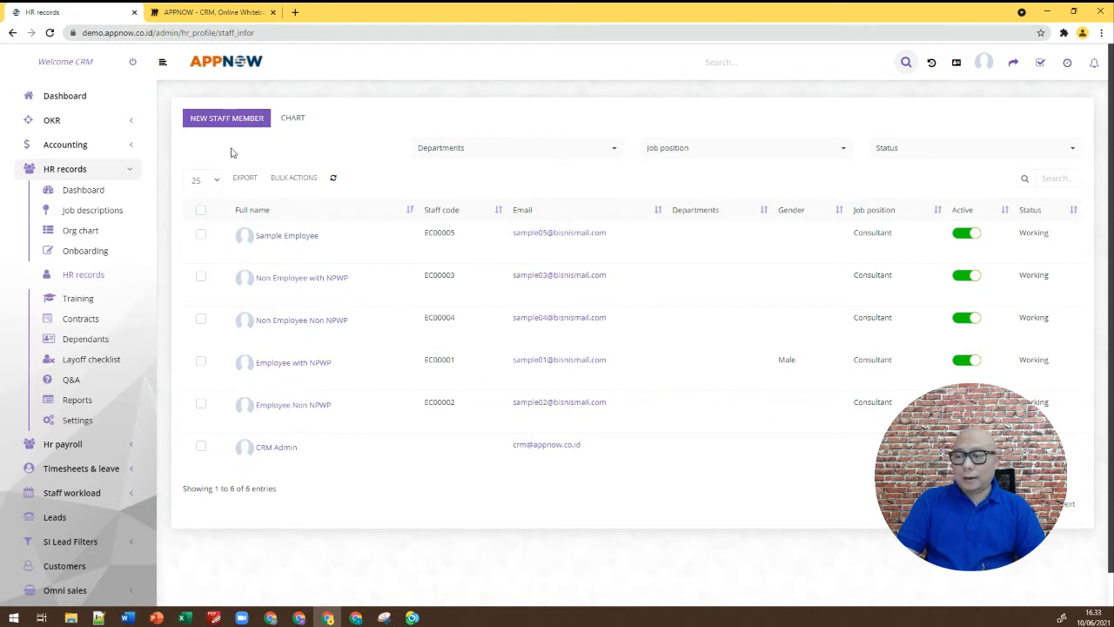
Start a new staff member in HR records and examine the form's name, gender and email fields.
click(224, 122)
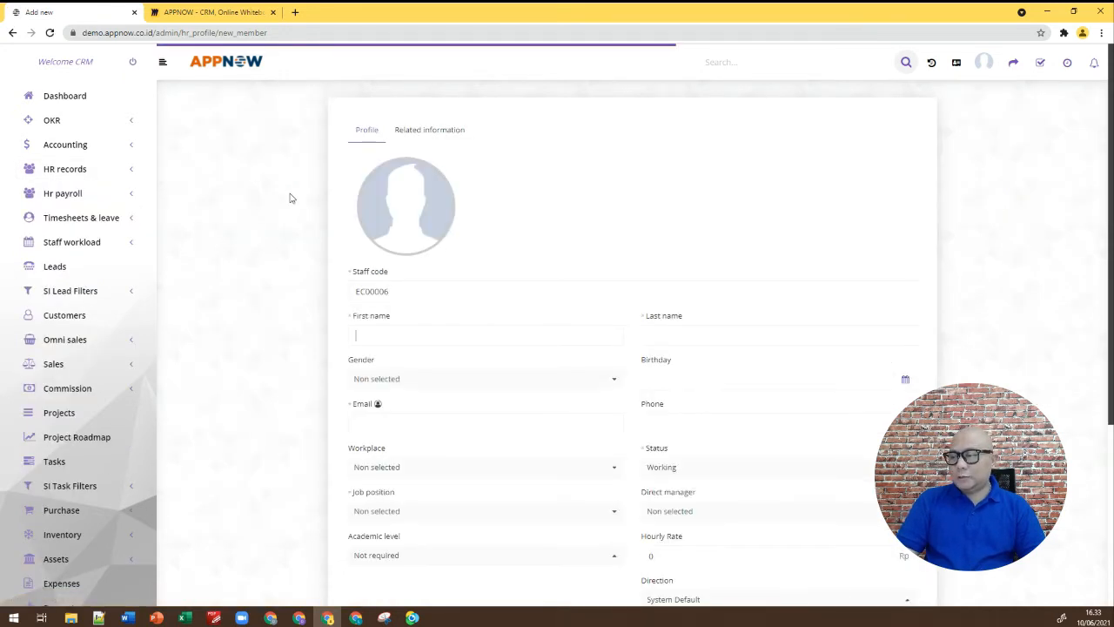
scroll(292, 199, down, 1)
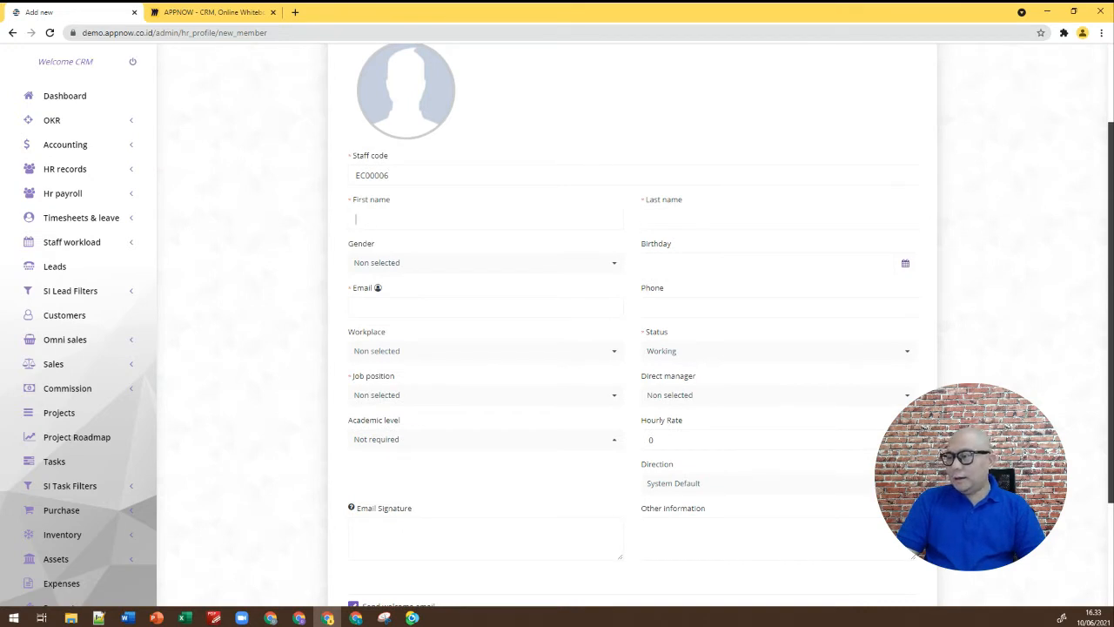
click(649, 218)
click(458, 266)
click(293, 263)
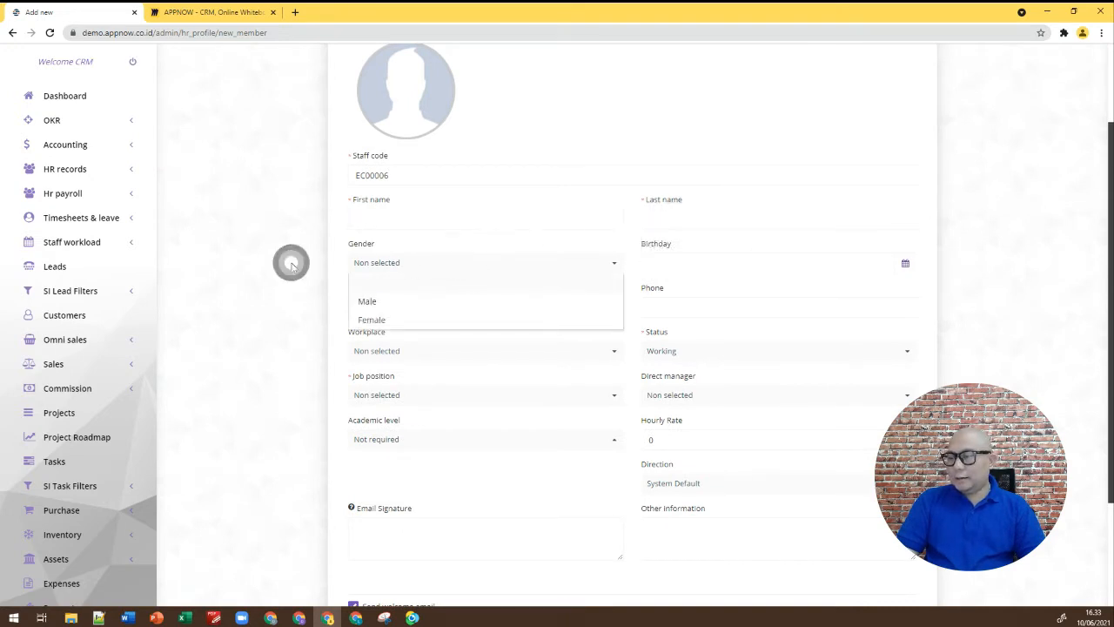
click(371, 303)
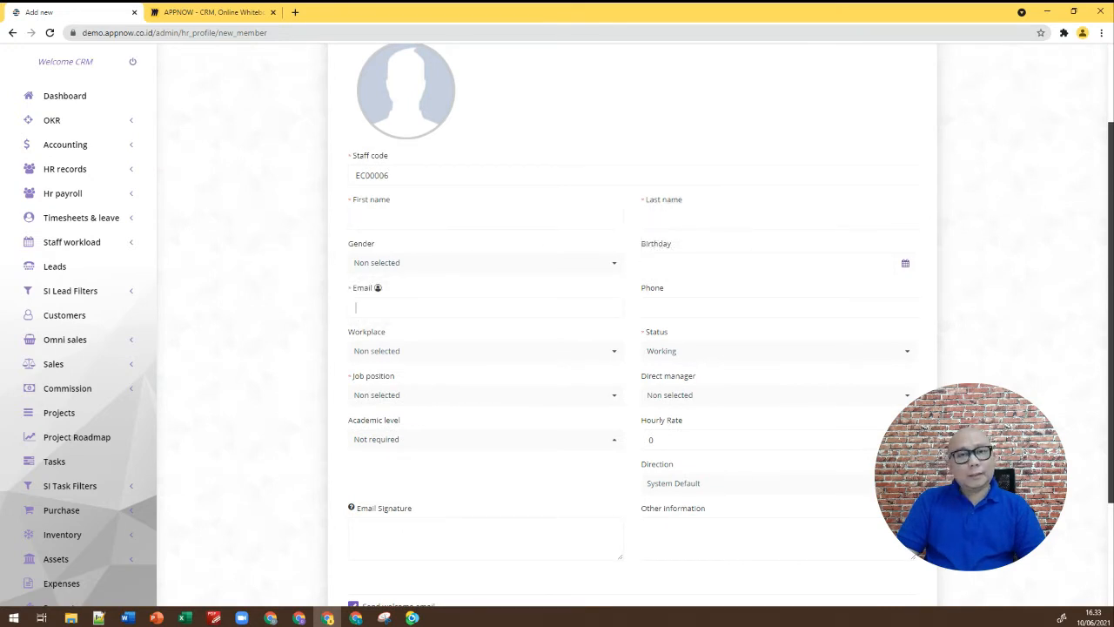
Examine the workplace and status choices in the HR new staff member form without changing them.
scroll(351, 308, down, 1)
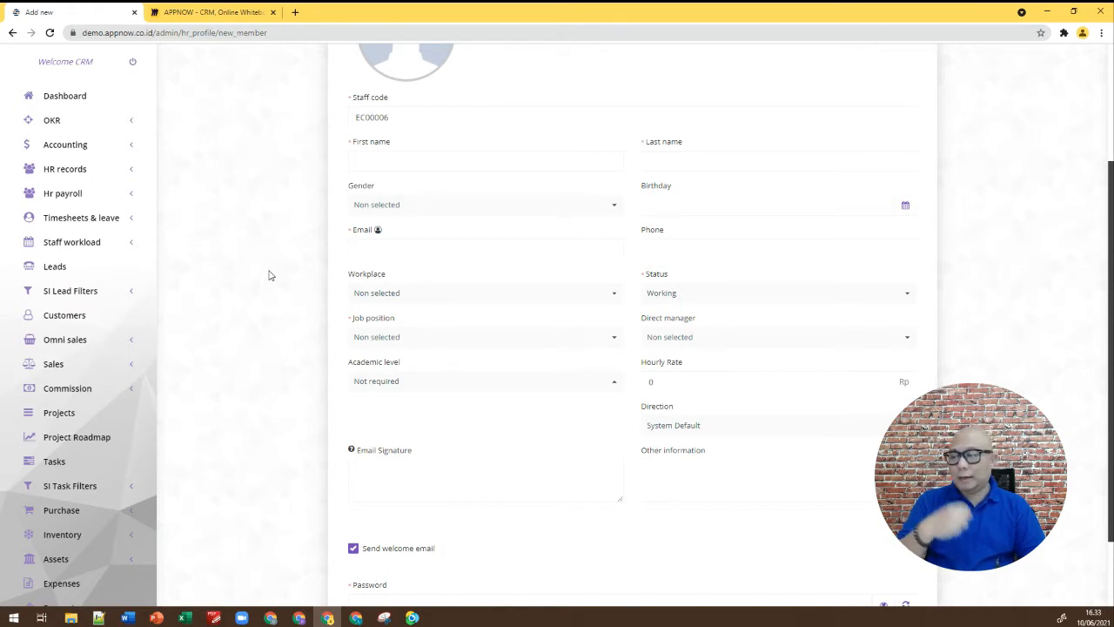
click(370, 298)
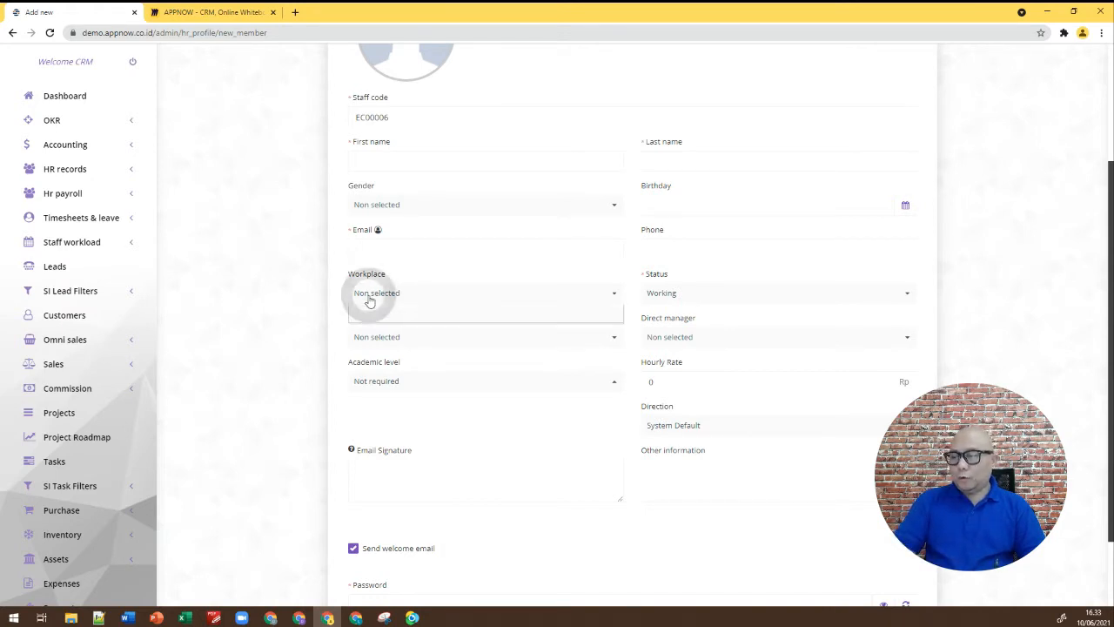
click(369, 298)
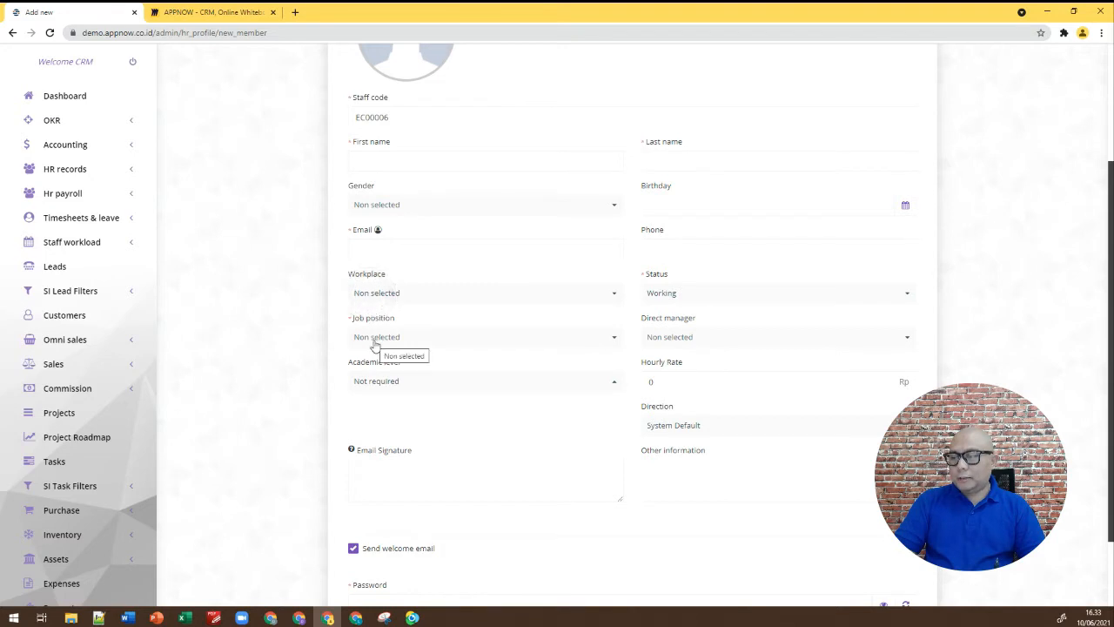
click(672, 294)
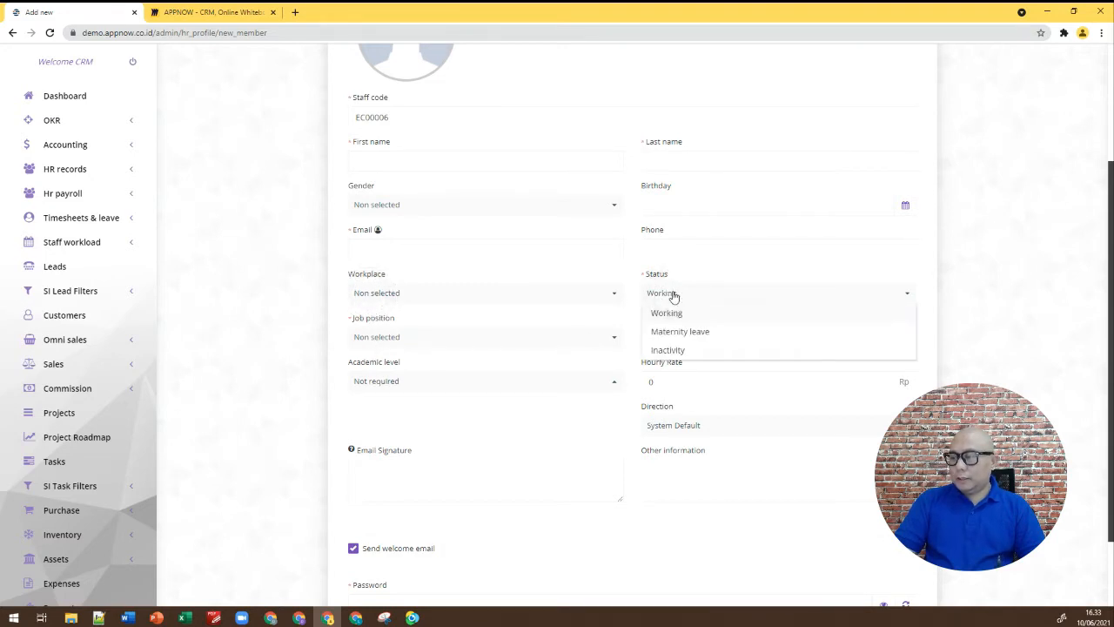
click(927, 297)
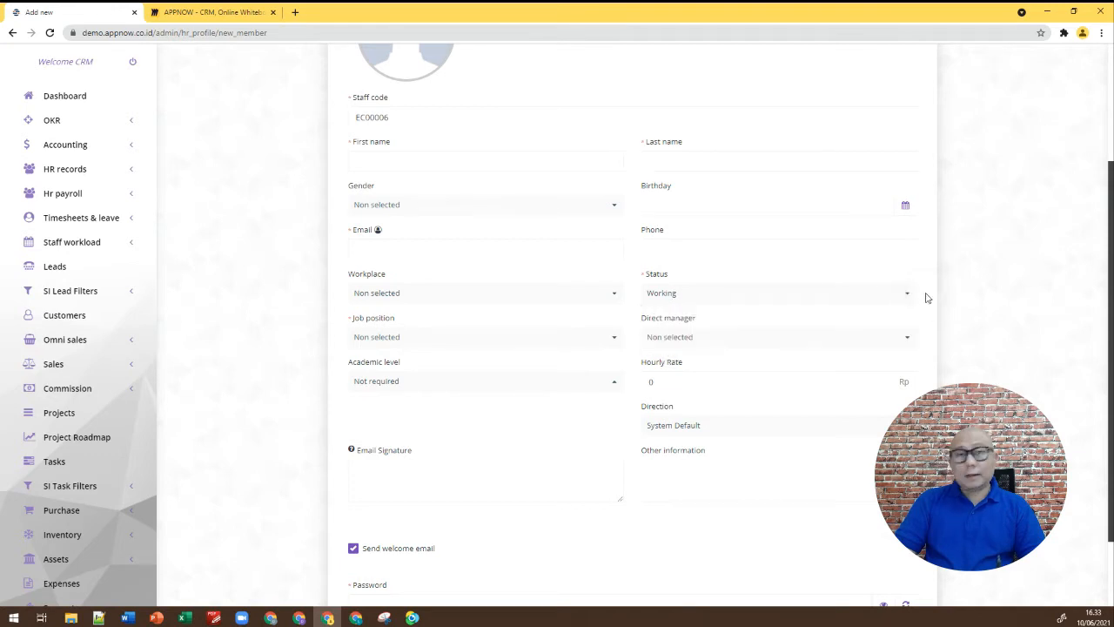
Examine the direct manager choices and the password field in the HR new staff member form.
click(698, 342)
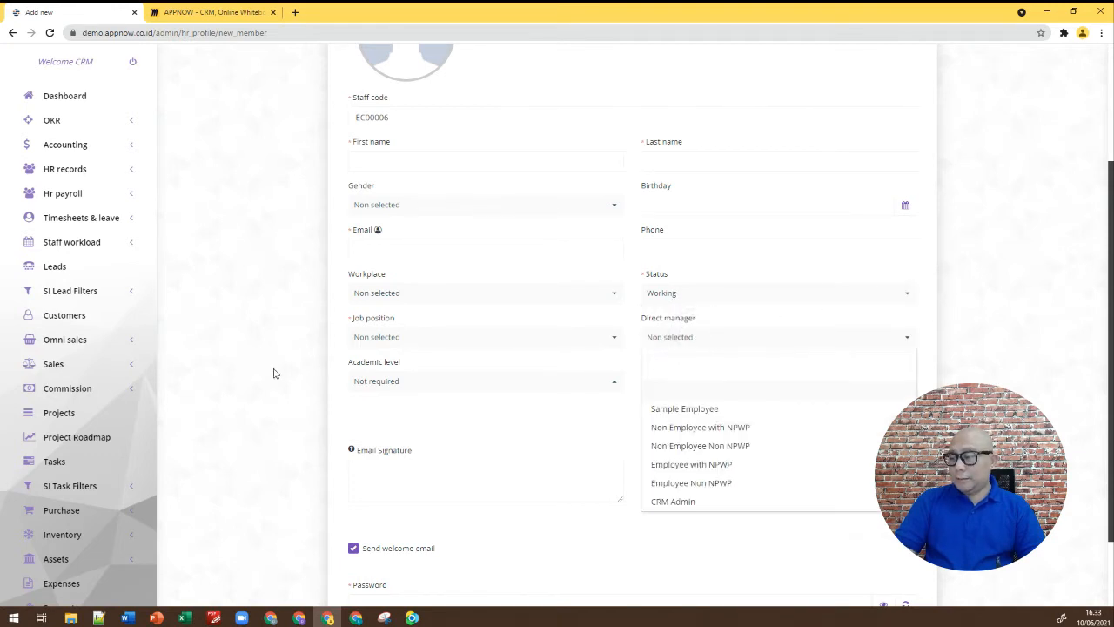
click(301, 334)
scroll(301, 337, down, 1)
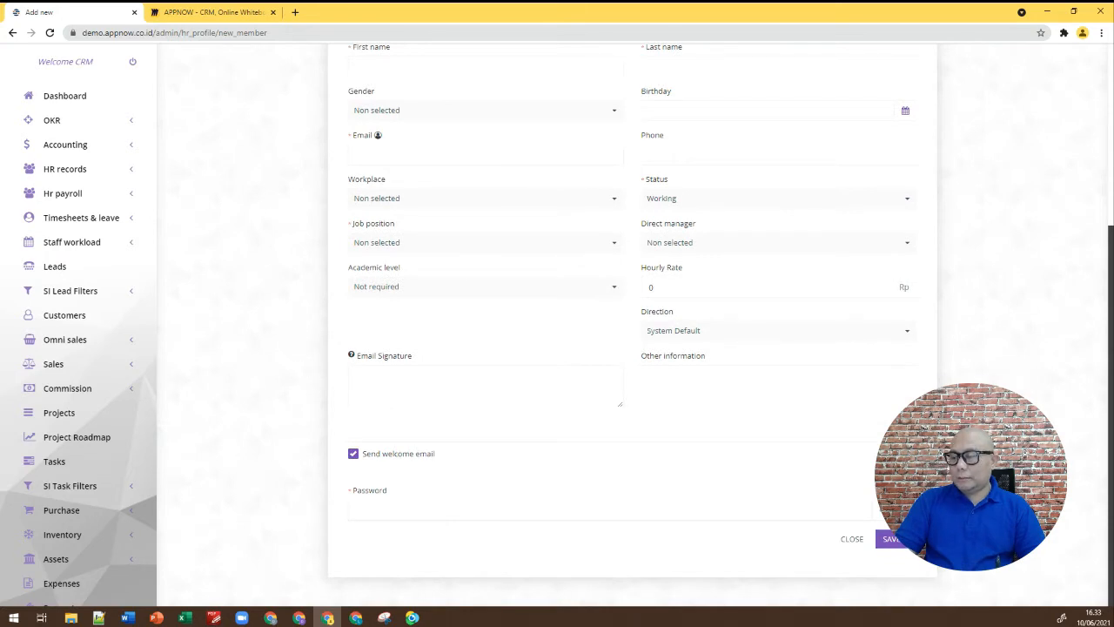
click(367, 507)
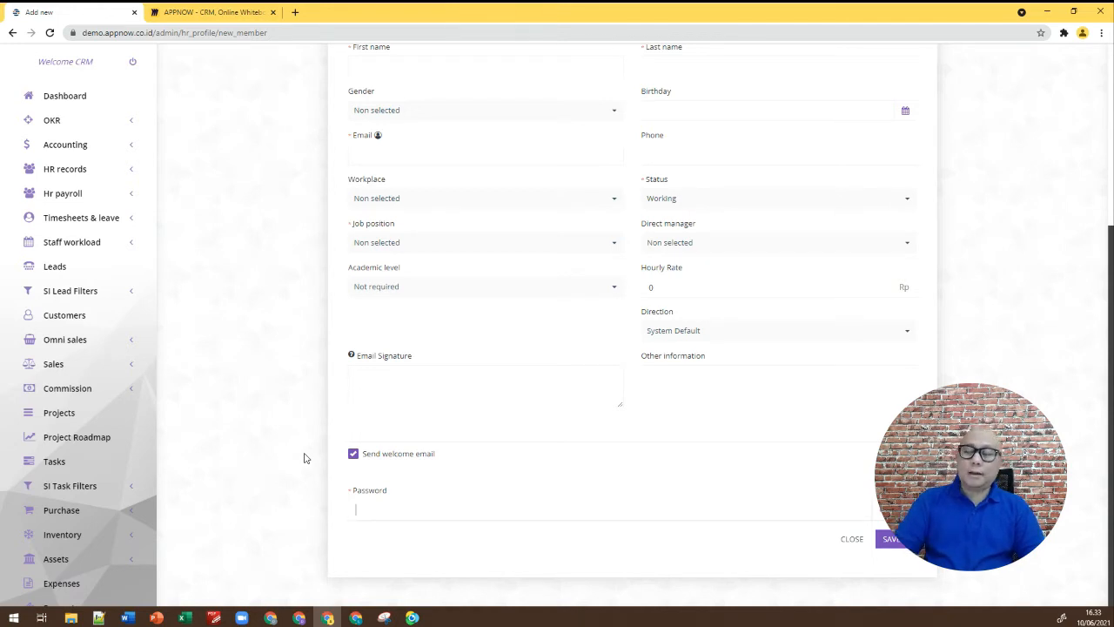
scroll(645, 418, up, 5)
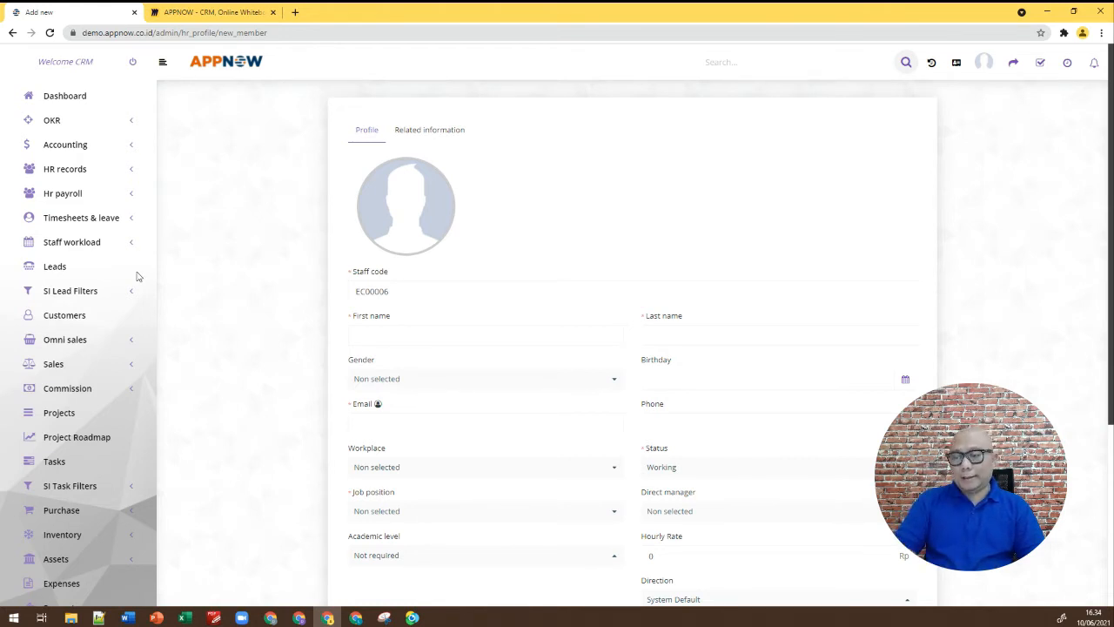
Open the staff list in Setup and start a new staff member there.
scroll(87, 296, down, 2)
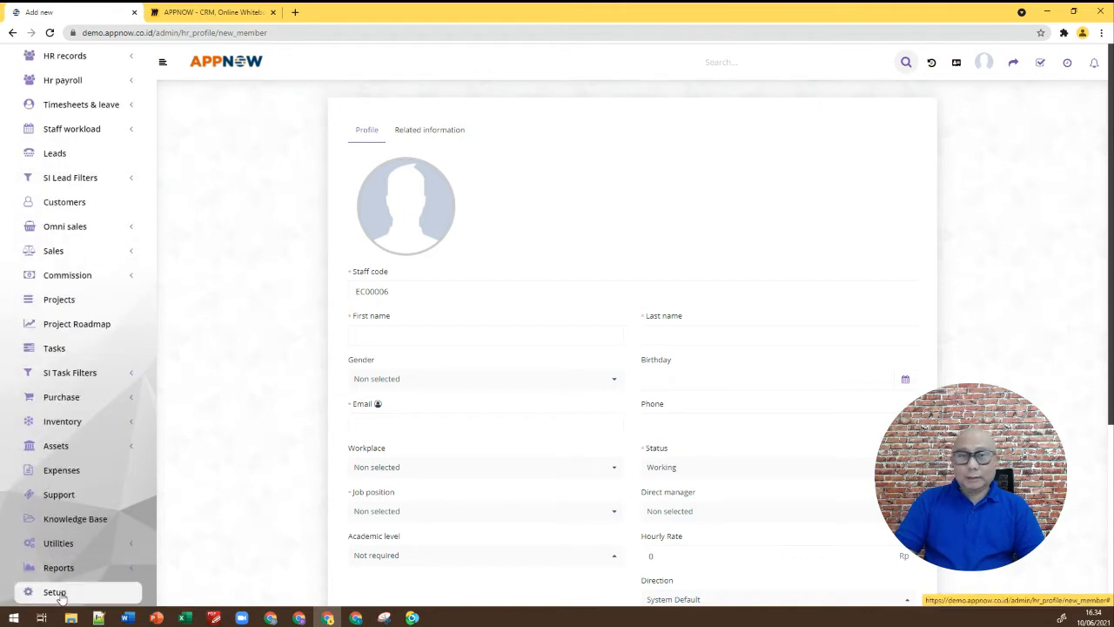
click(57, 592)
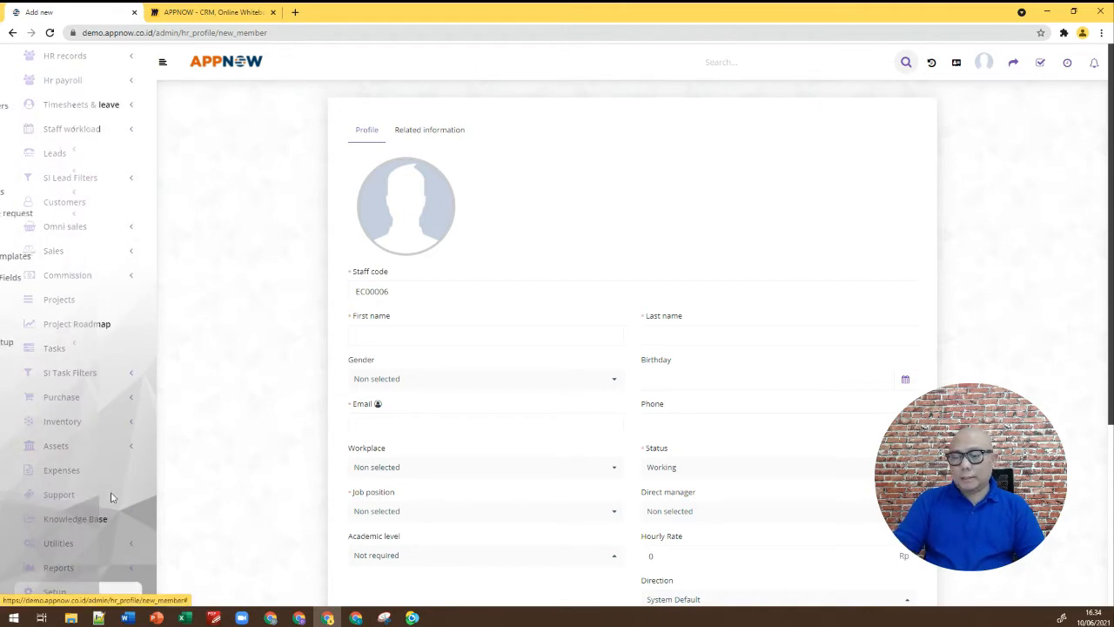
click(48, 85)
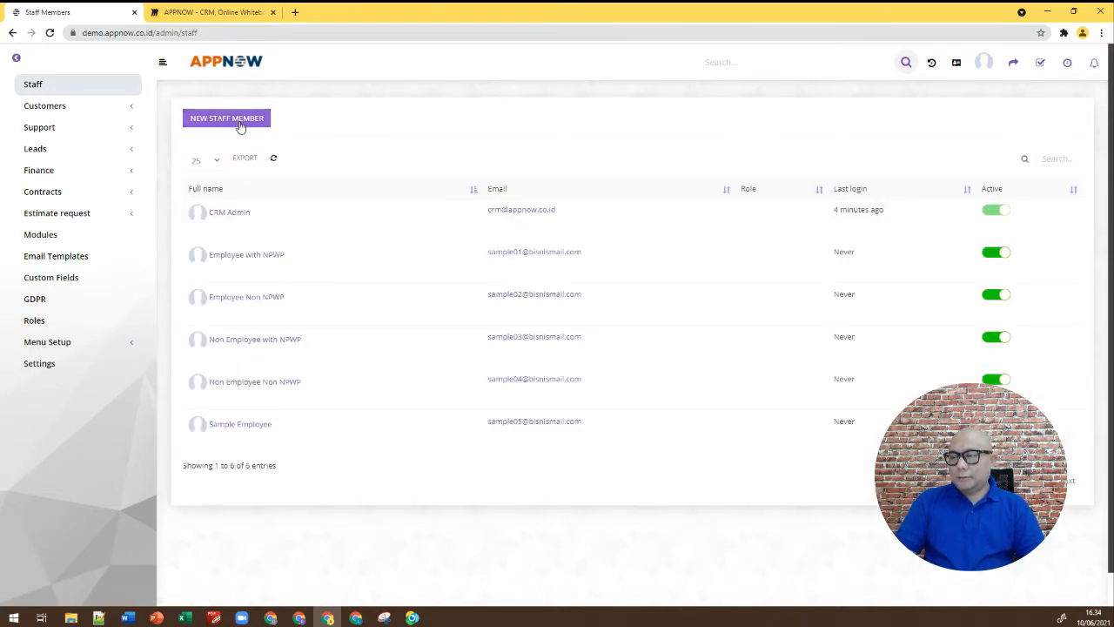
click(247, 129)
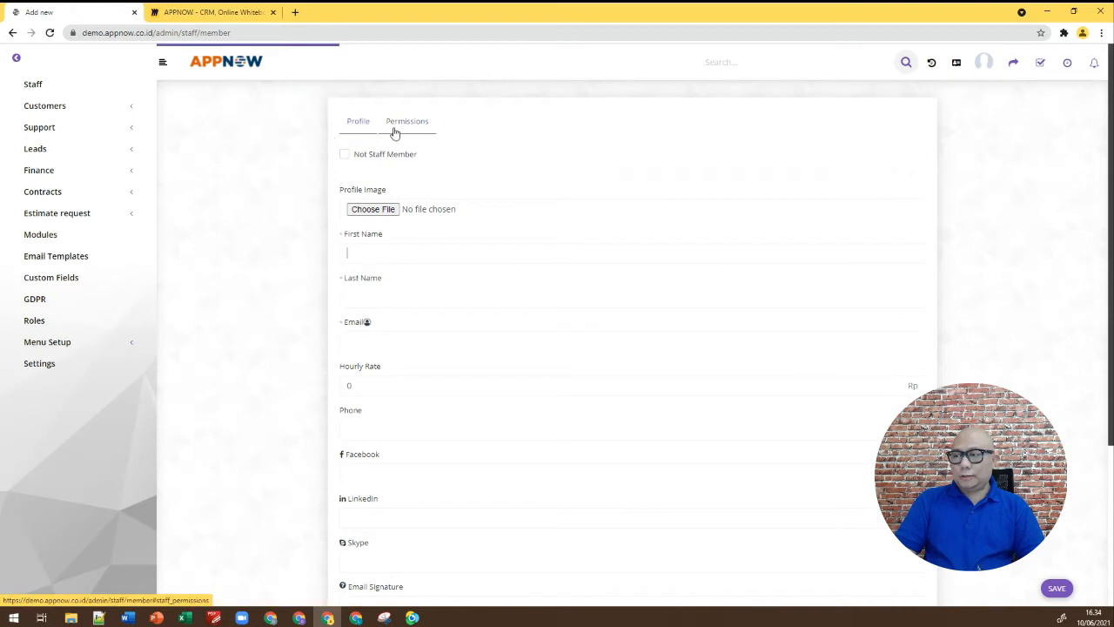
Examine the role choices in the new staff member's permissions without selecting one.
click(405, 129)
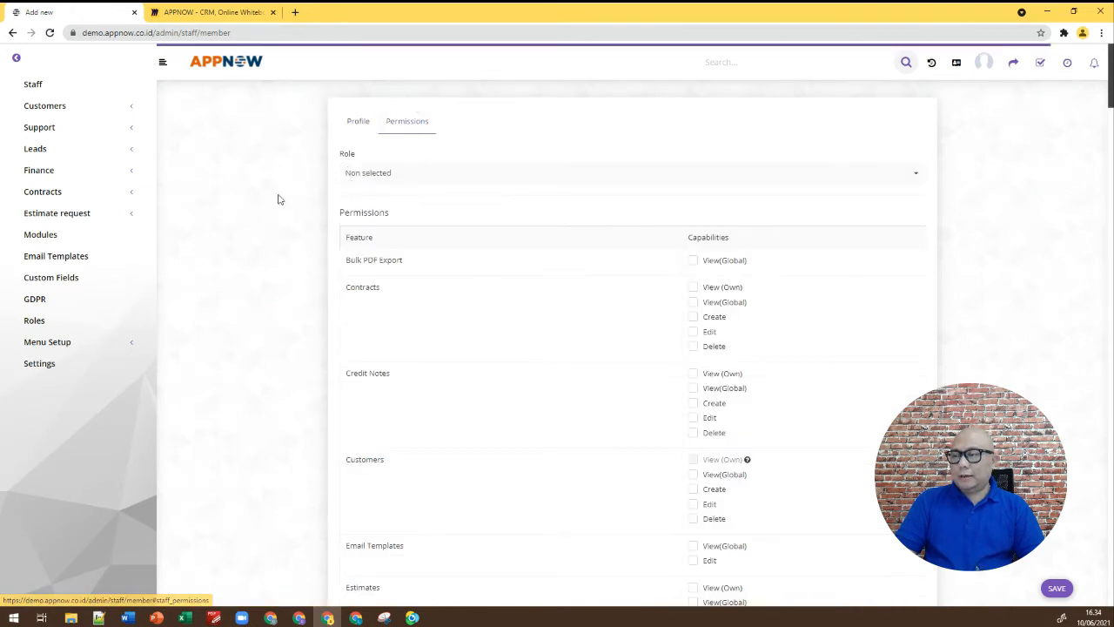
click(393, 178)
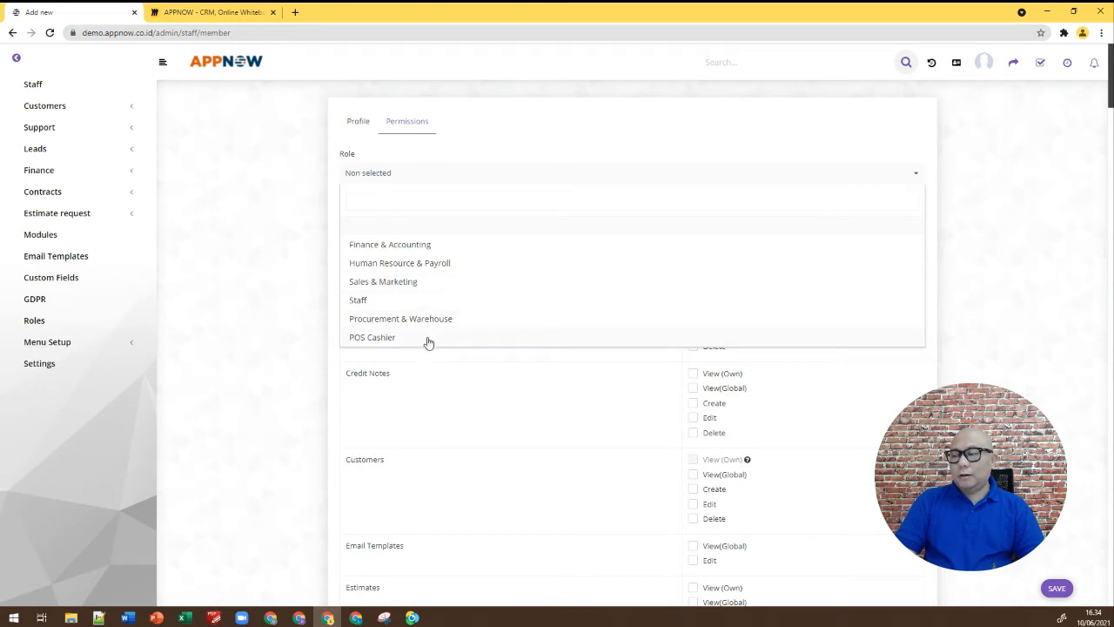
click(283, 252)
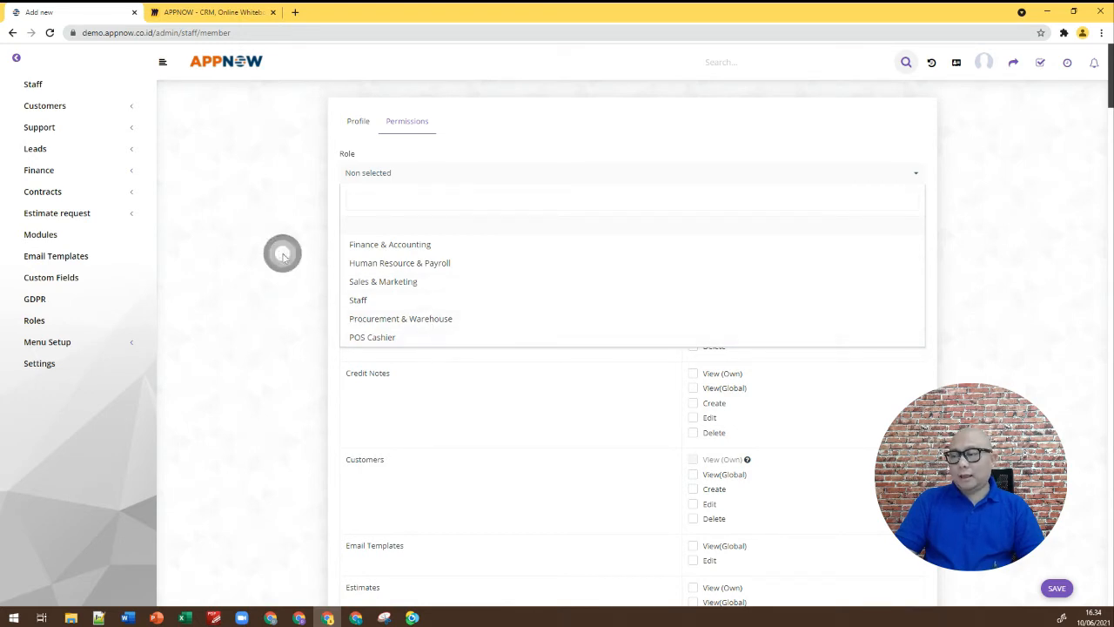
Grant View(Global) for Bulk PDF Export, Contracts and Customers, and View (Own) for Credit Notes, to the new staff member.
scroll(600, 212, down, 1)
click(693, 145)
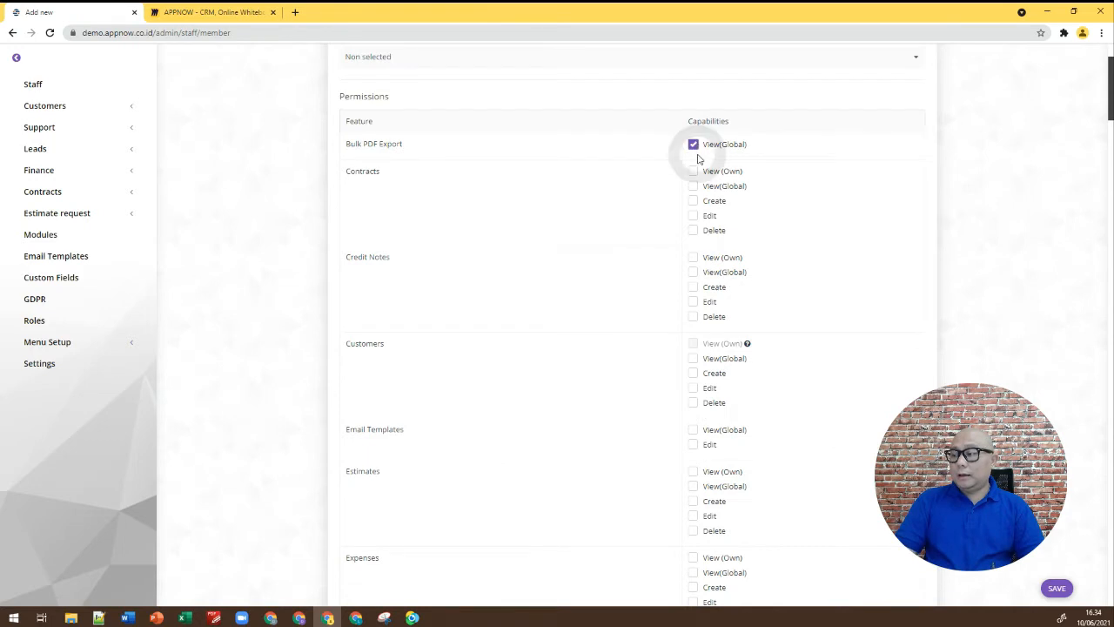
click(694, 186)
click(692, 257)
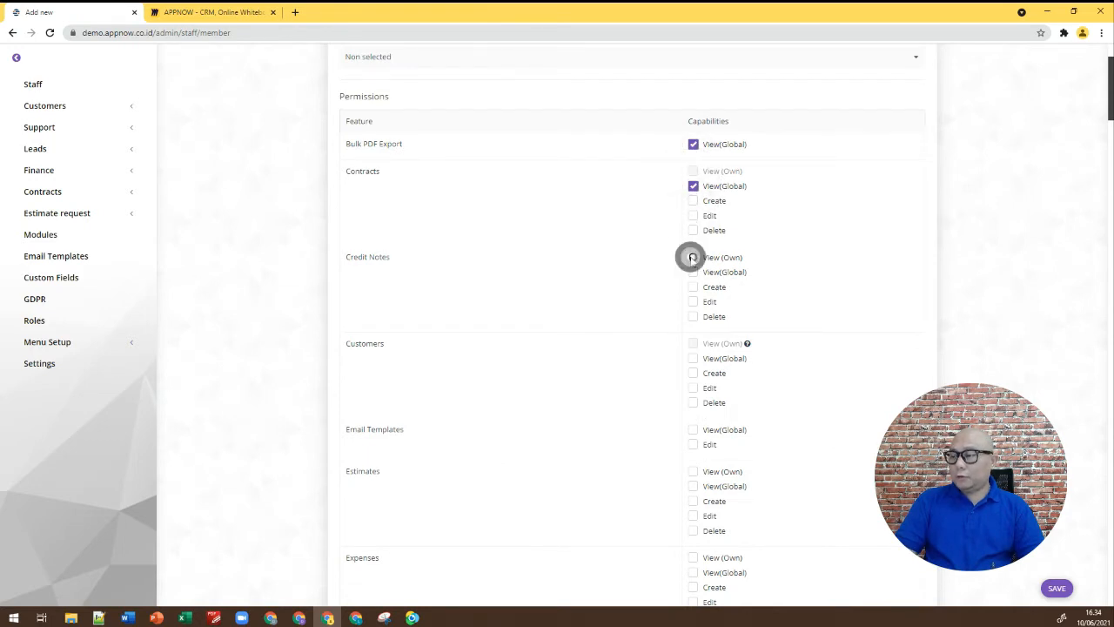
click(693, 358)
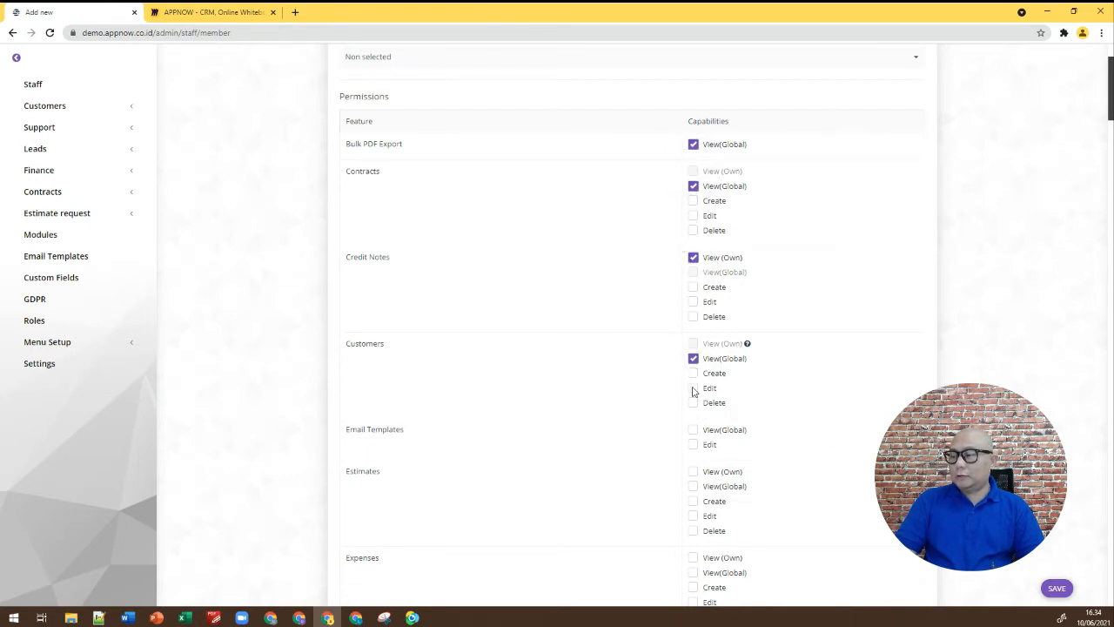
Examine the complete list of feature permissions for the new staff member, including payroll, Omni sales, accounting and commission.
scroll(612, 266, down, 15)
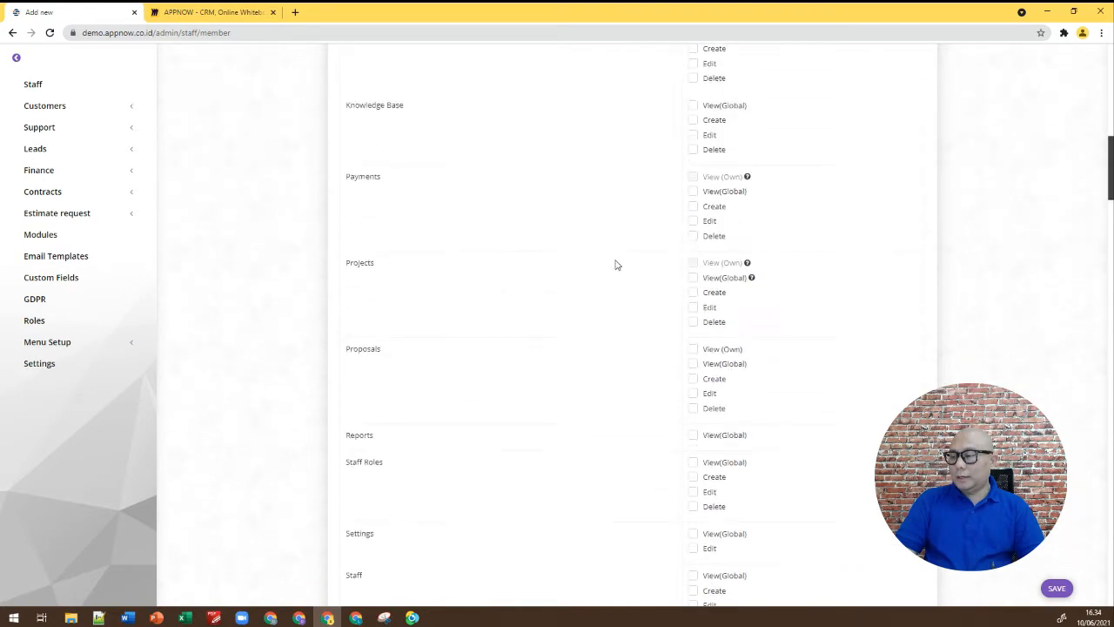
scroll(616, 261, down, 20)
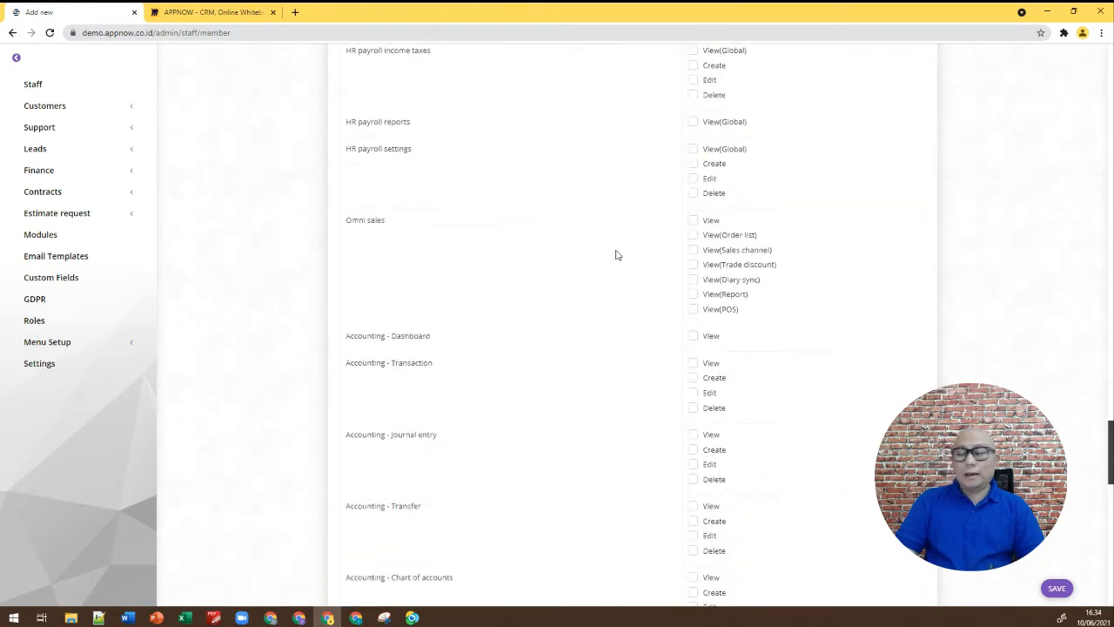
scroll(615, 254, down, 5)
scroll(616, 254, up, 10)
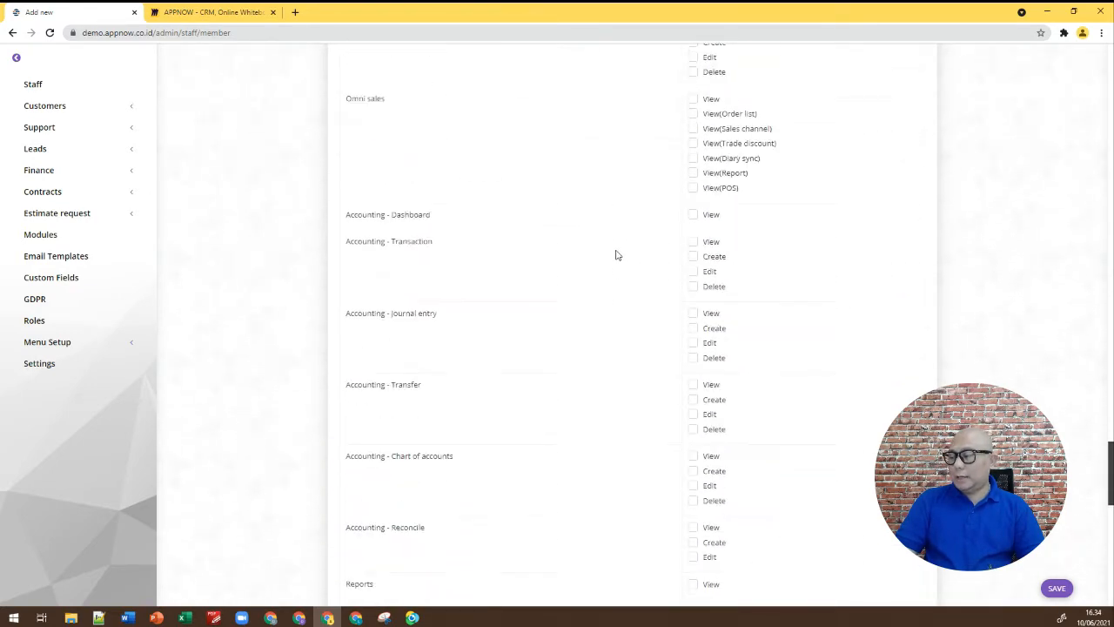
scroll(615, 254, down, 15)
scroll(682, 214, up, 20)
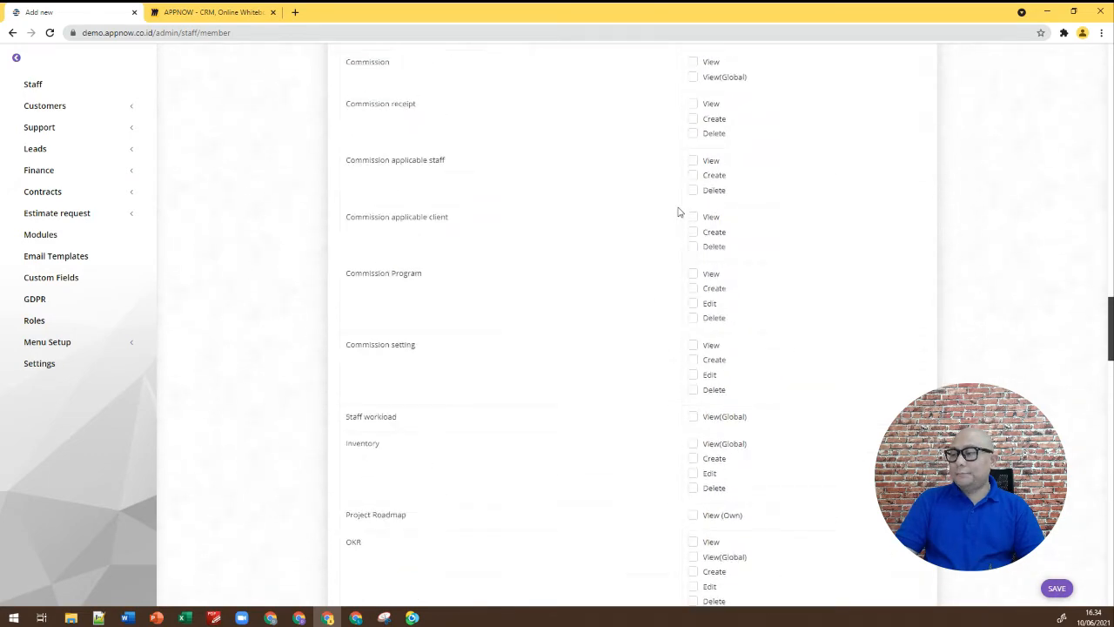
scroll(680, 212, up, 15)
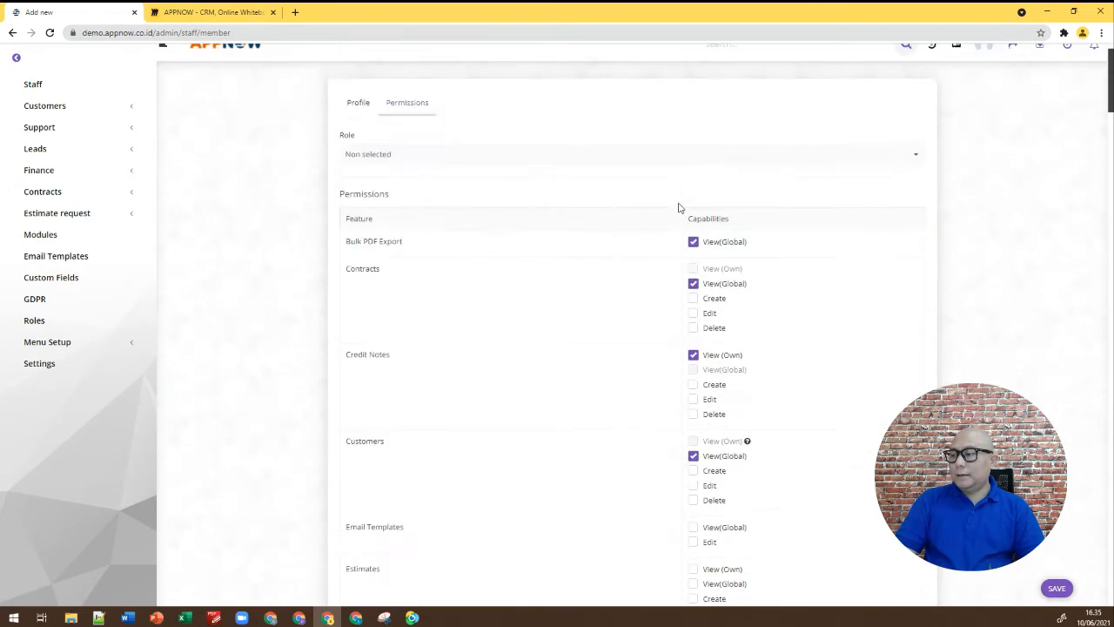
Clear the view permissions granted for Bulk PDF Export, Contracts, Credit Notes and Customers.
click(693, 261)
click(693, 301)
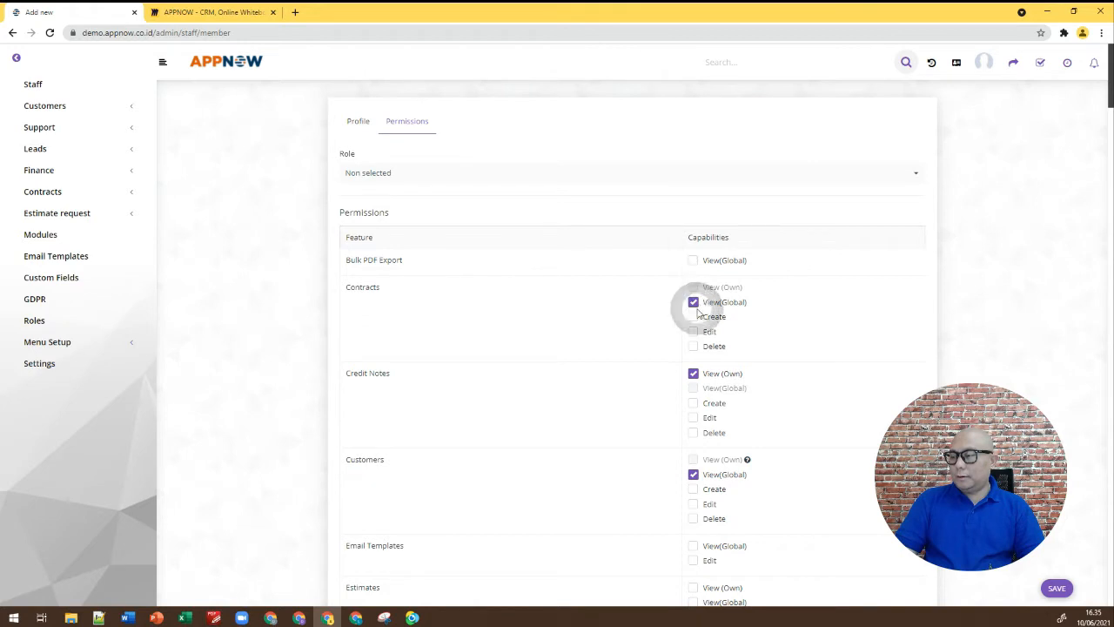
click(694, 374)
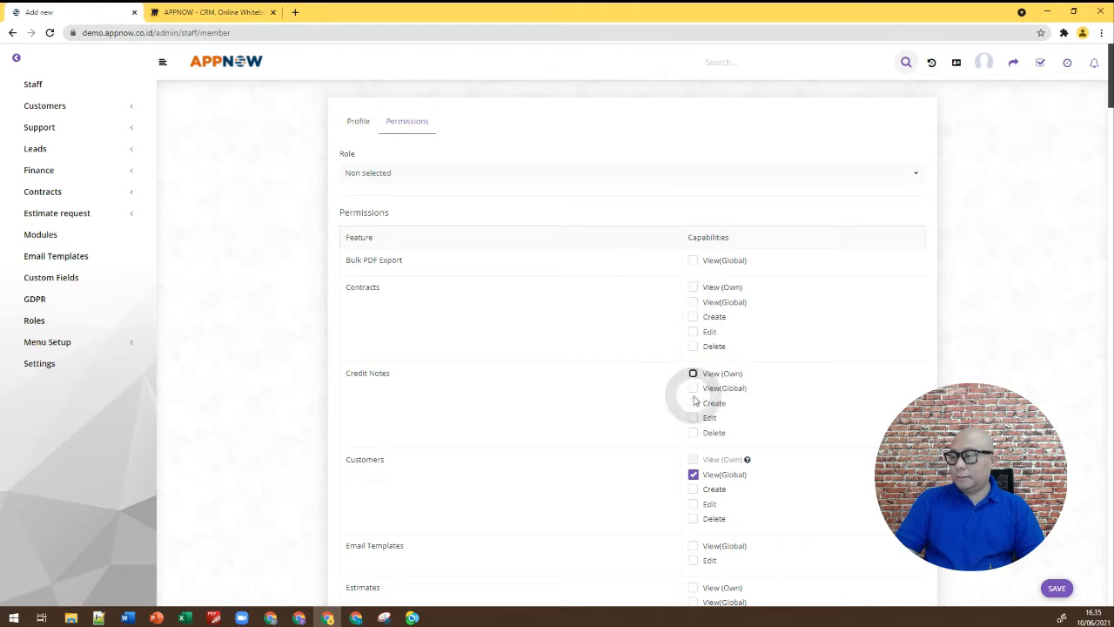
click(692, 474)
Return to the new staff member's profile and enable the Not Staff Member option.
click(360, 122)
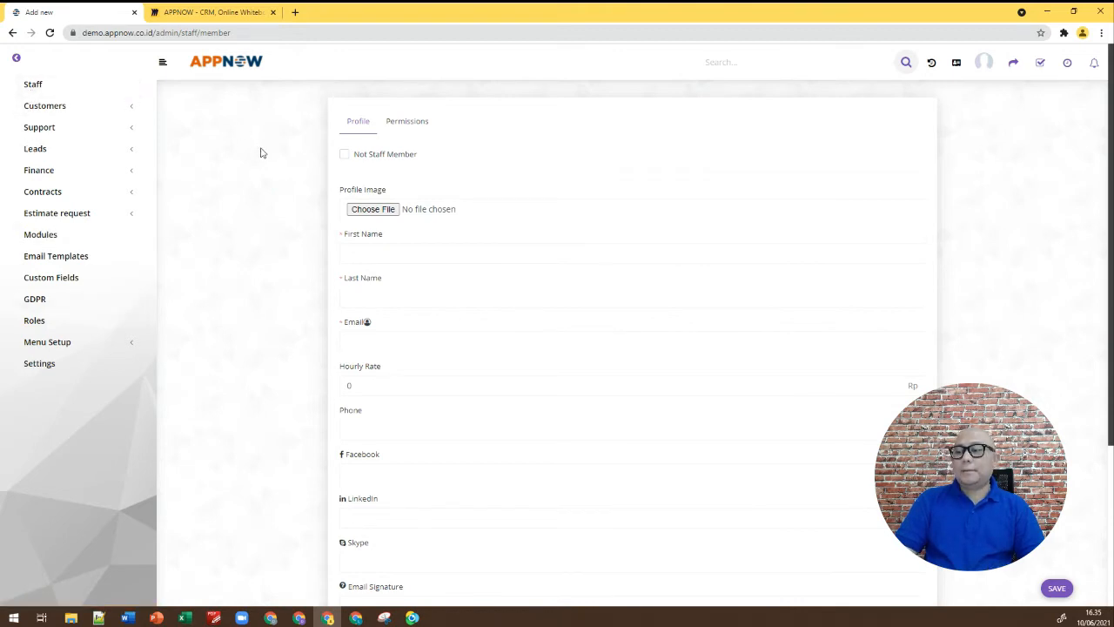
click(344, 156)
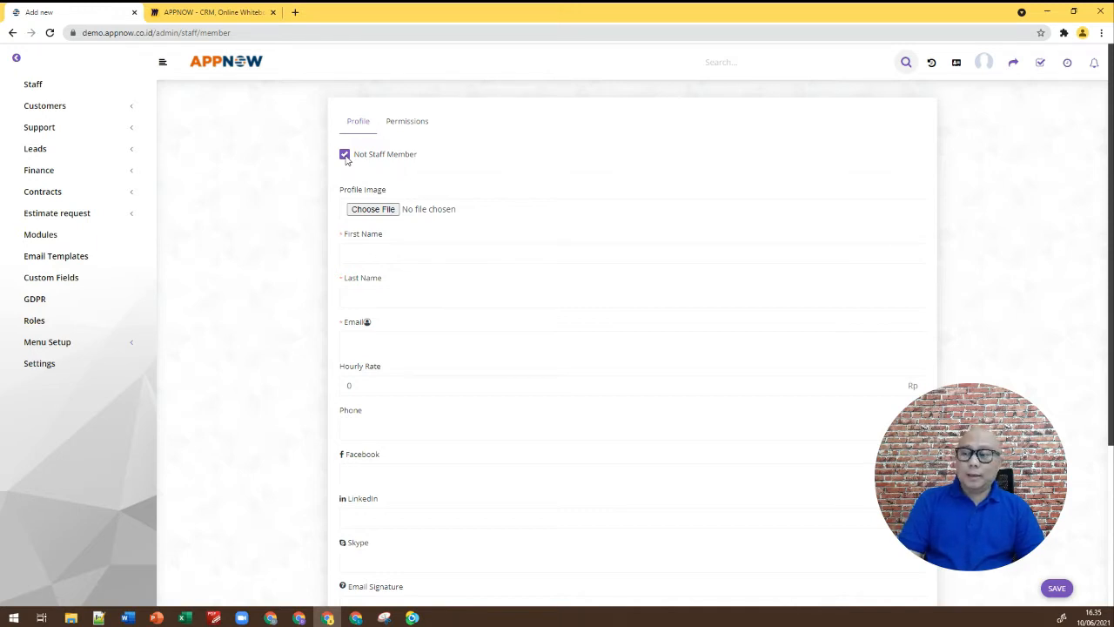
click(345, 155)
click(345, 155)
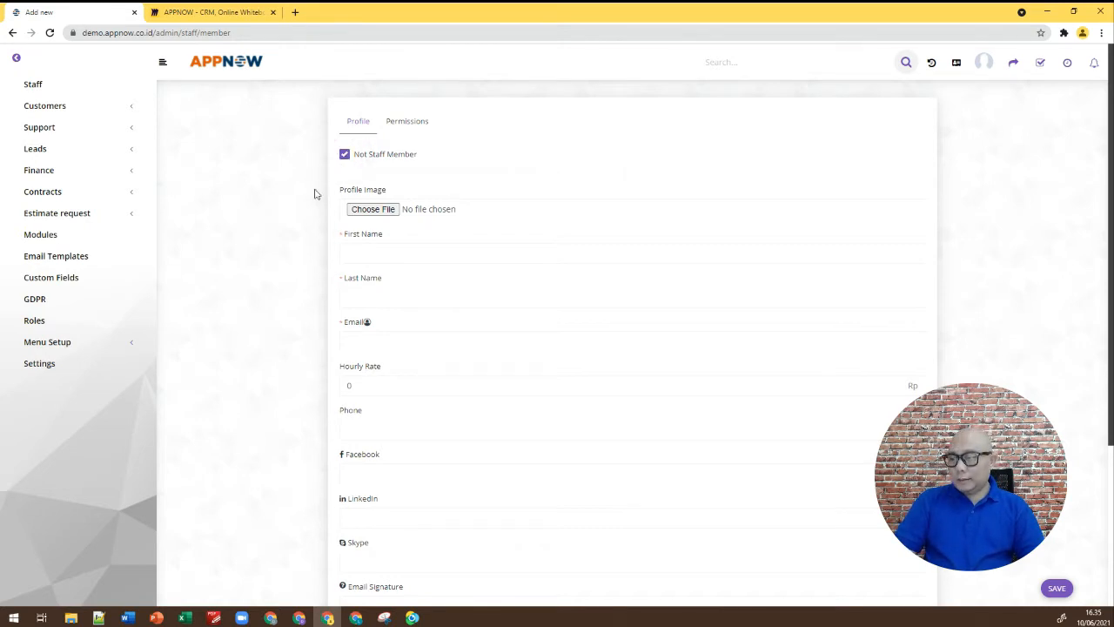
Examine the remaining profile fields of the staff form, including the administrator, welcome email and password options.
scroll(318, 192, down, 1)
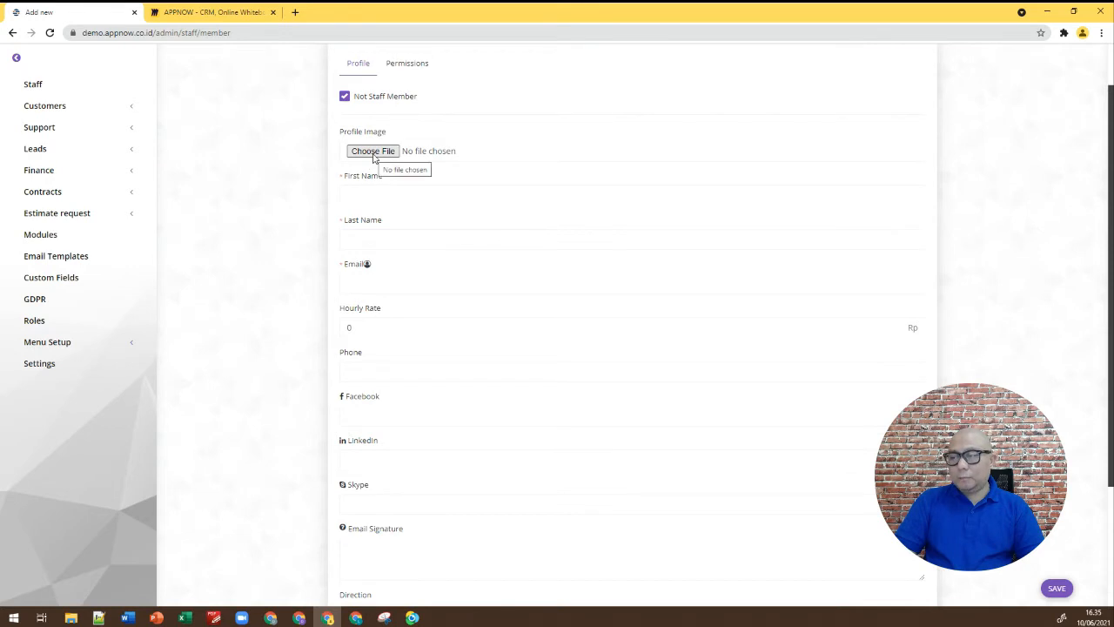
scroll(639, 322, down, 1)
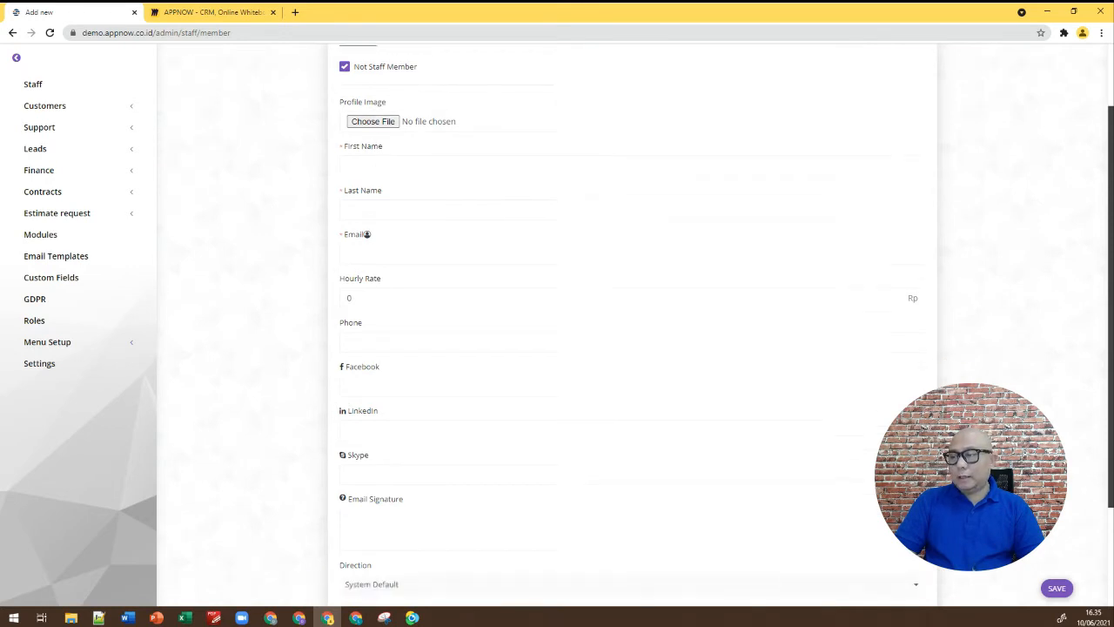
scroll(634, 331, down, 2)
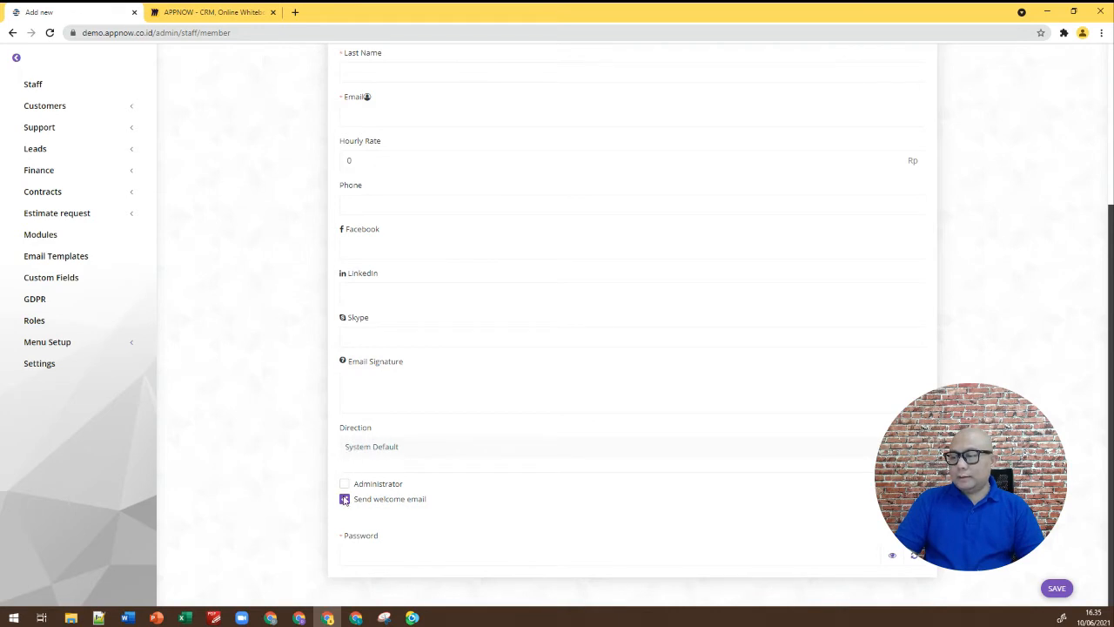
click(354, 553)
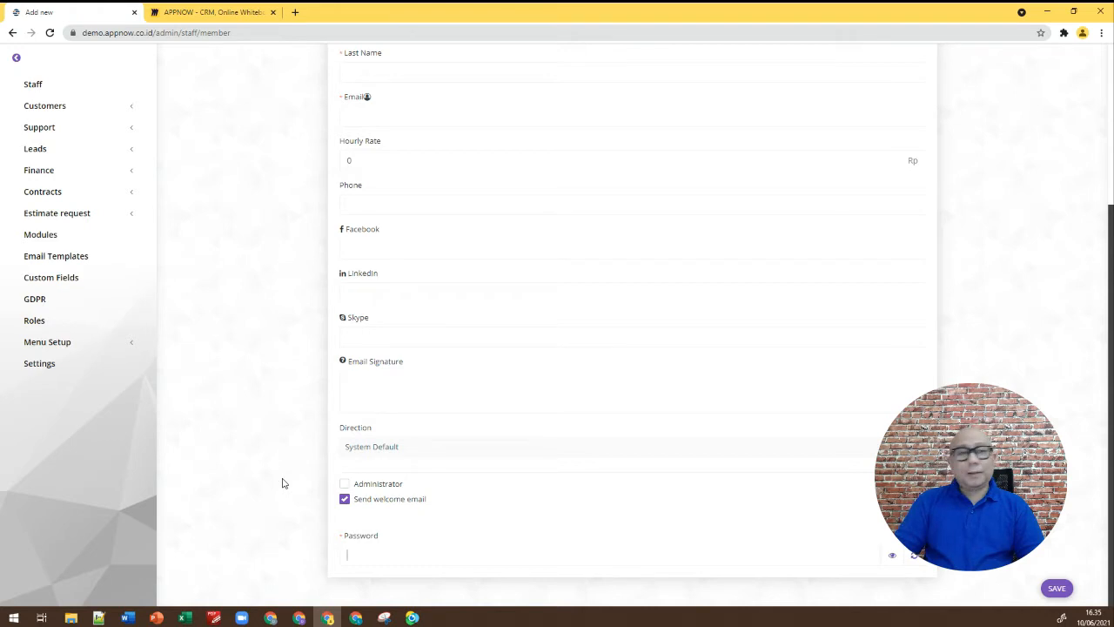
scroll(282, 483, up, 3)
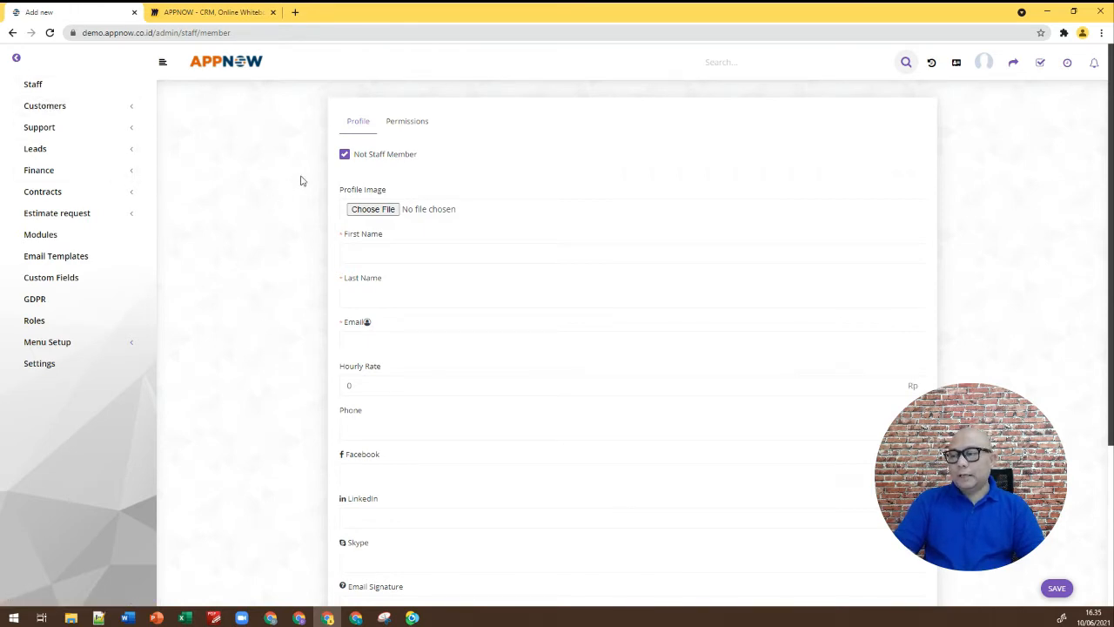
scroll(302, 177, down, 3)
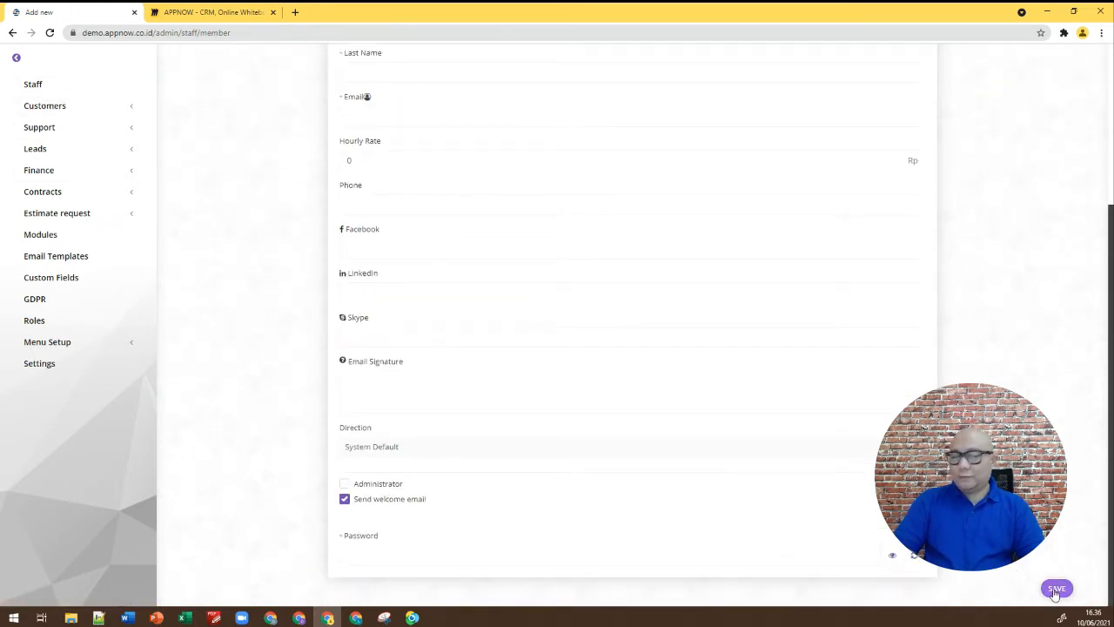
scroll(304, 260, up, 3)
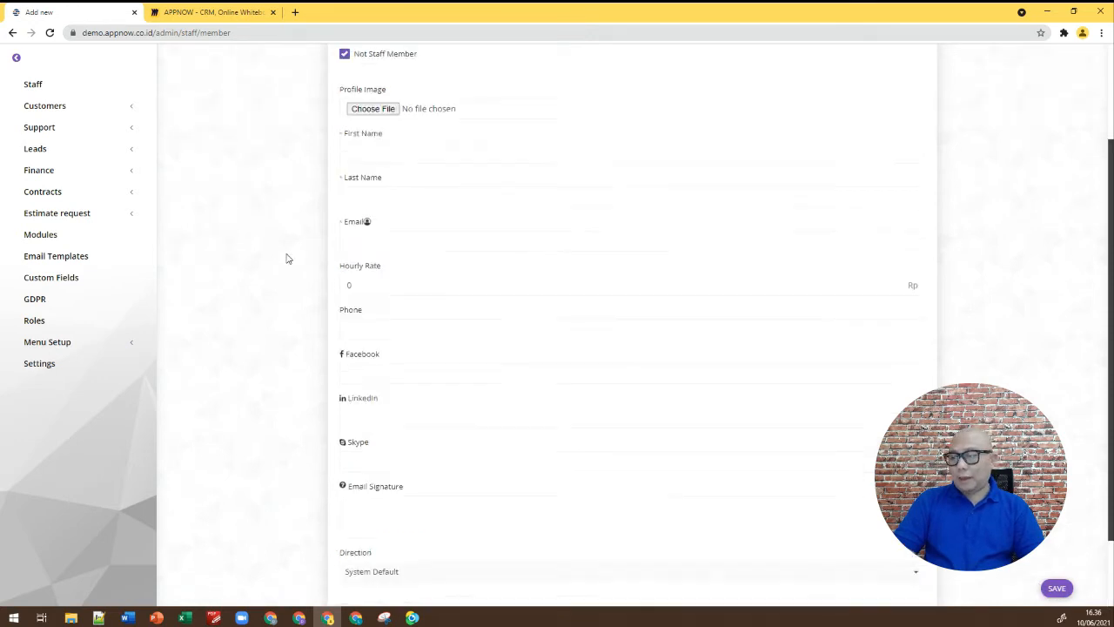
Leave the unsaved staff form for the customer groups in Setup and examine the new customer group form without adding one.
click(124, 107)
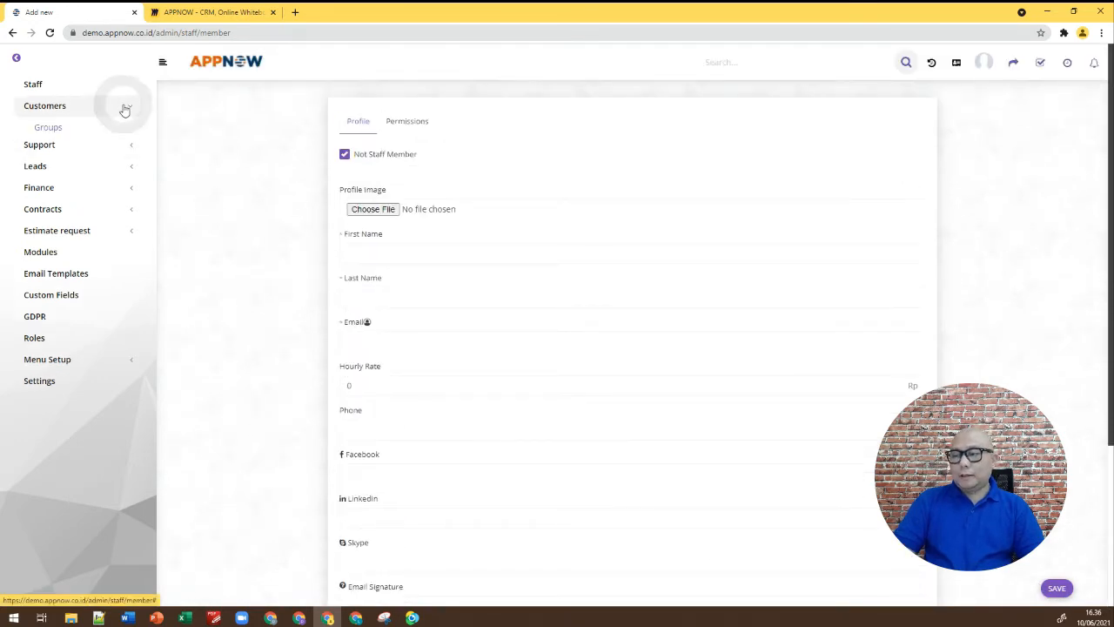
click(42, 128)
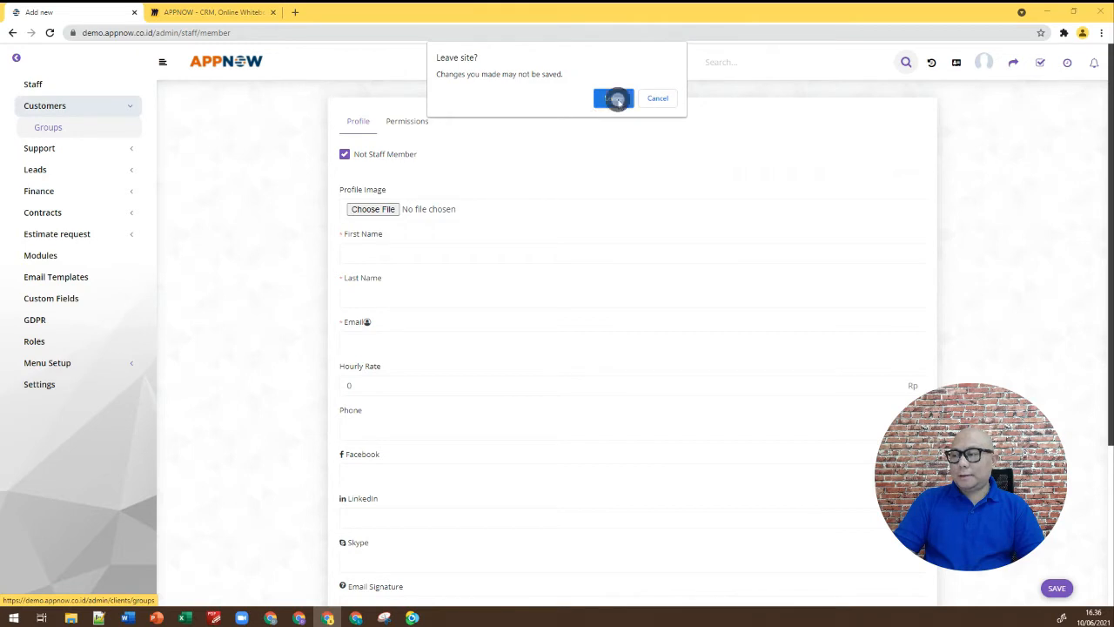
click(613, 99)
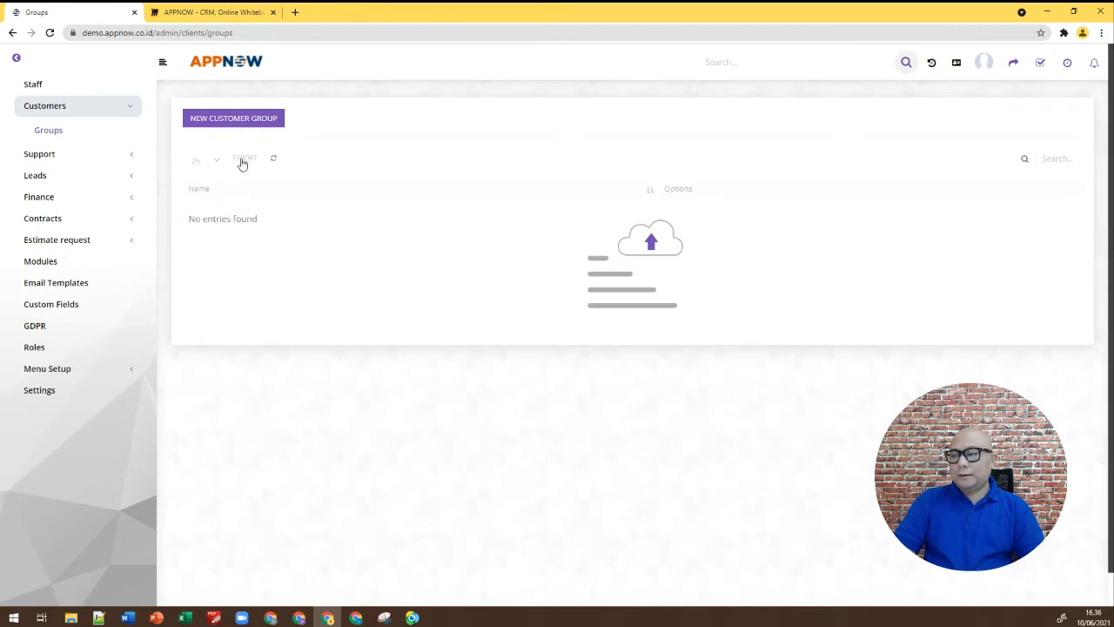
click(250, 122)
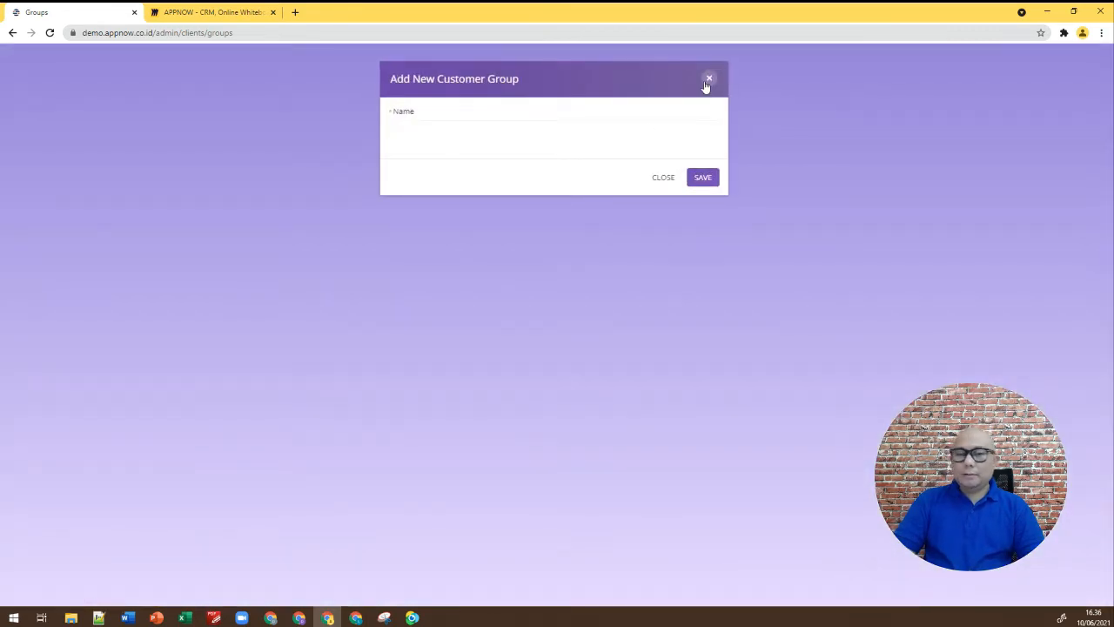
click(707, 80)
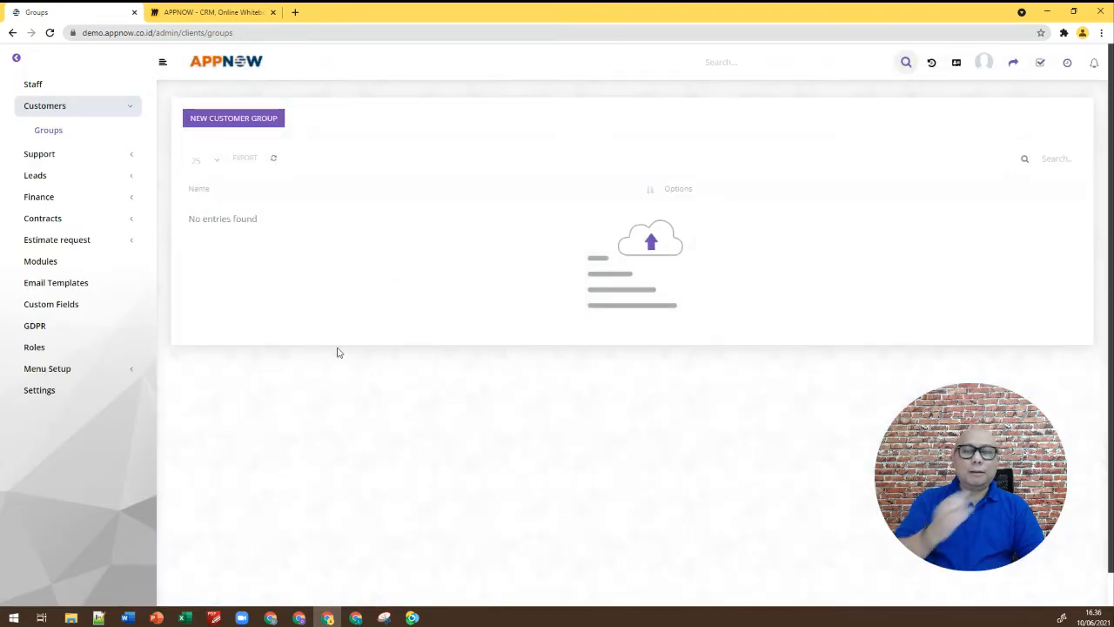
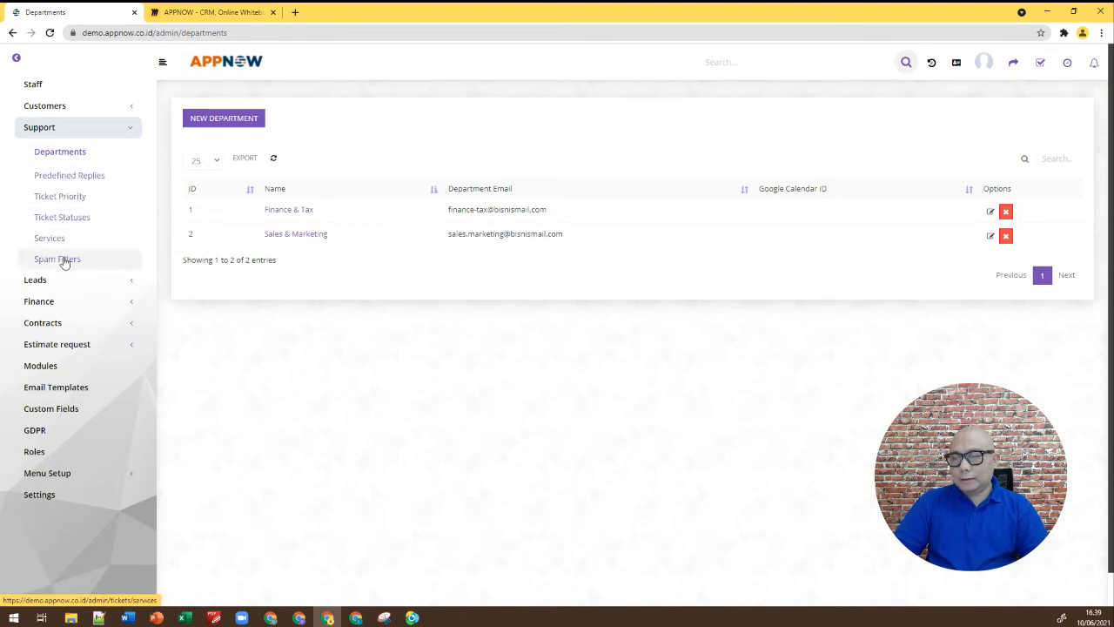
Open the list of lead sources in Setup.
click(123, 283)
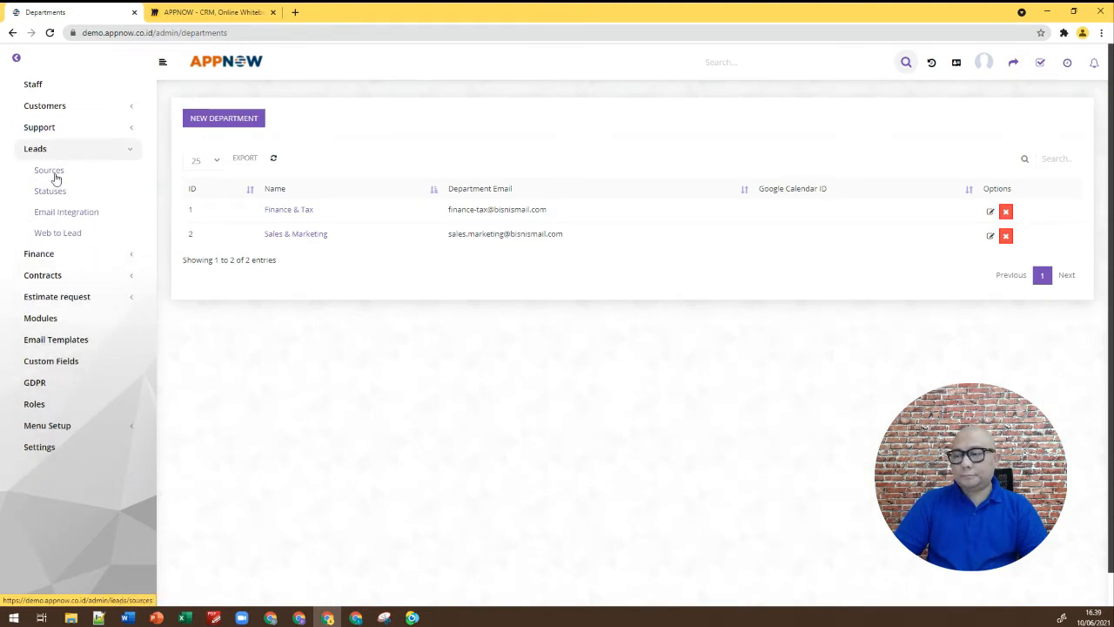
click(70, 188)
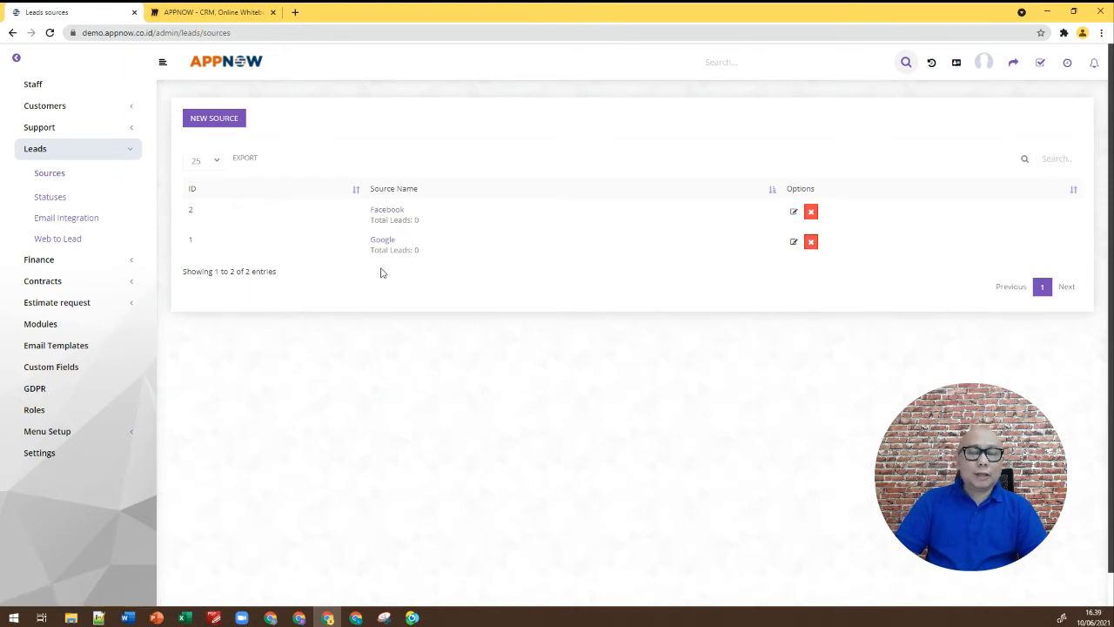
Add a new lead source named Newspaper and save it.
click(235, 128)
click(427, 132)
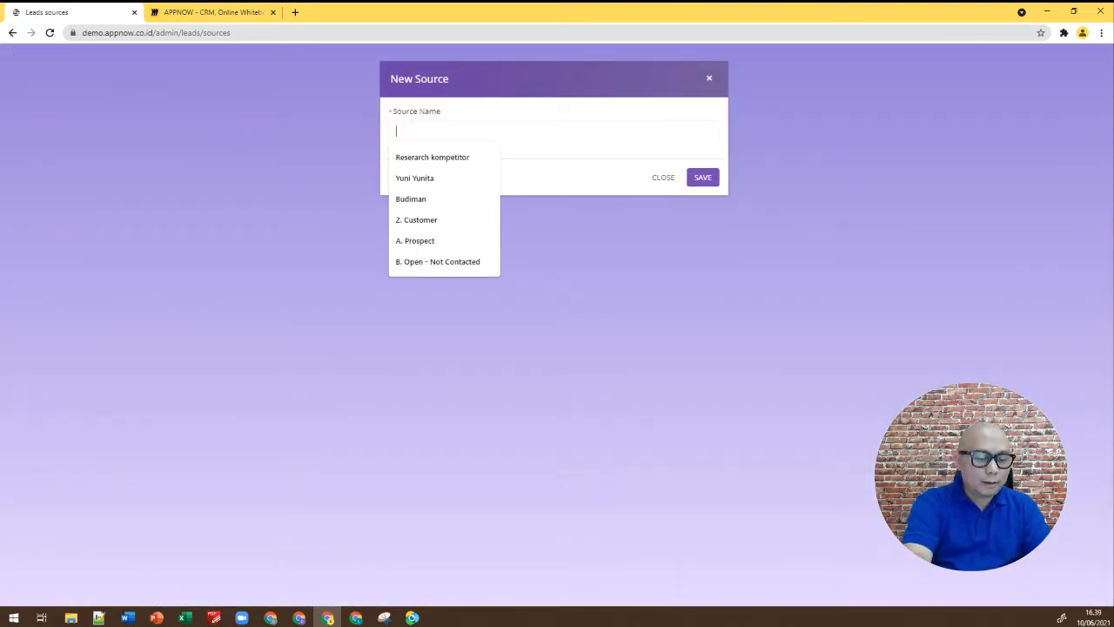
text(Nw)
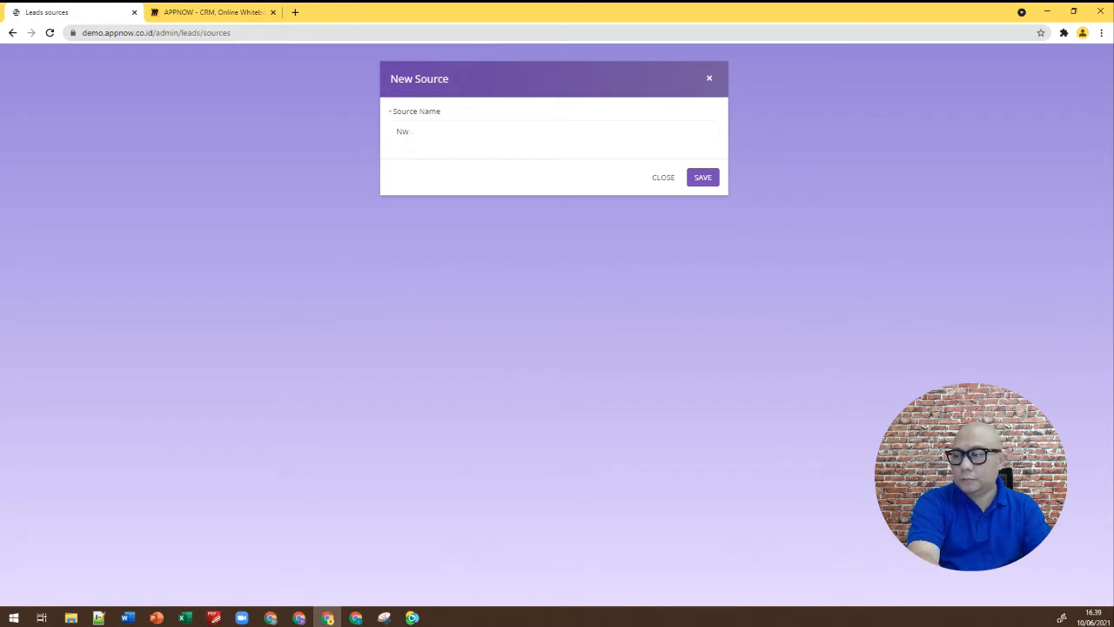
key(BackSpace)
text(ewspa)
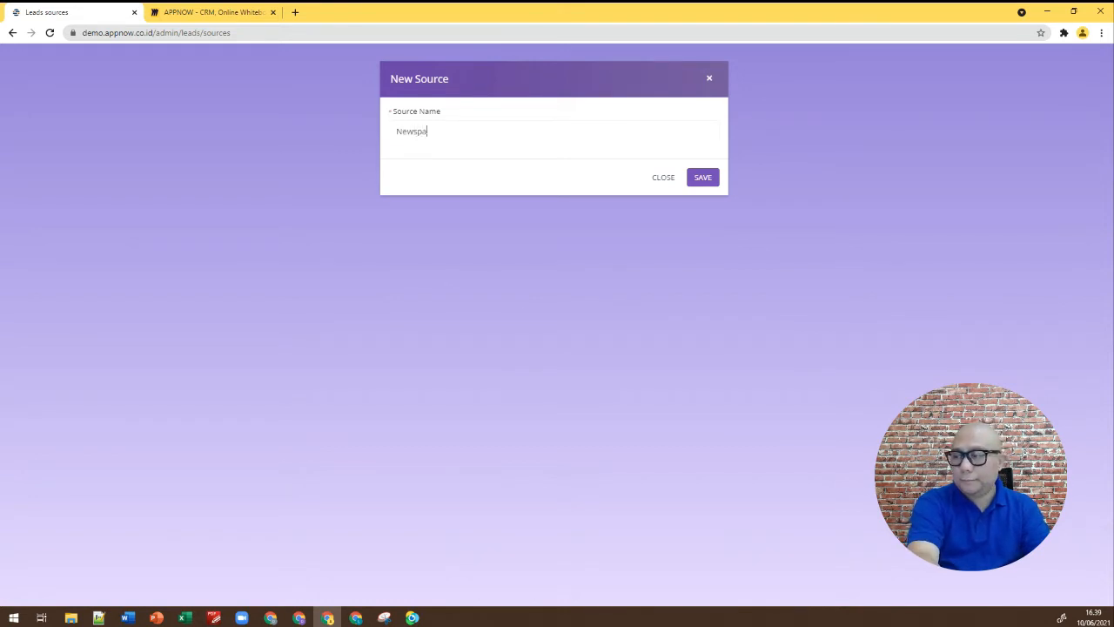
text(per)
click(701, 178)
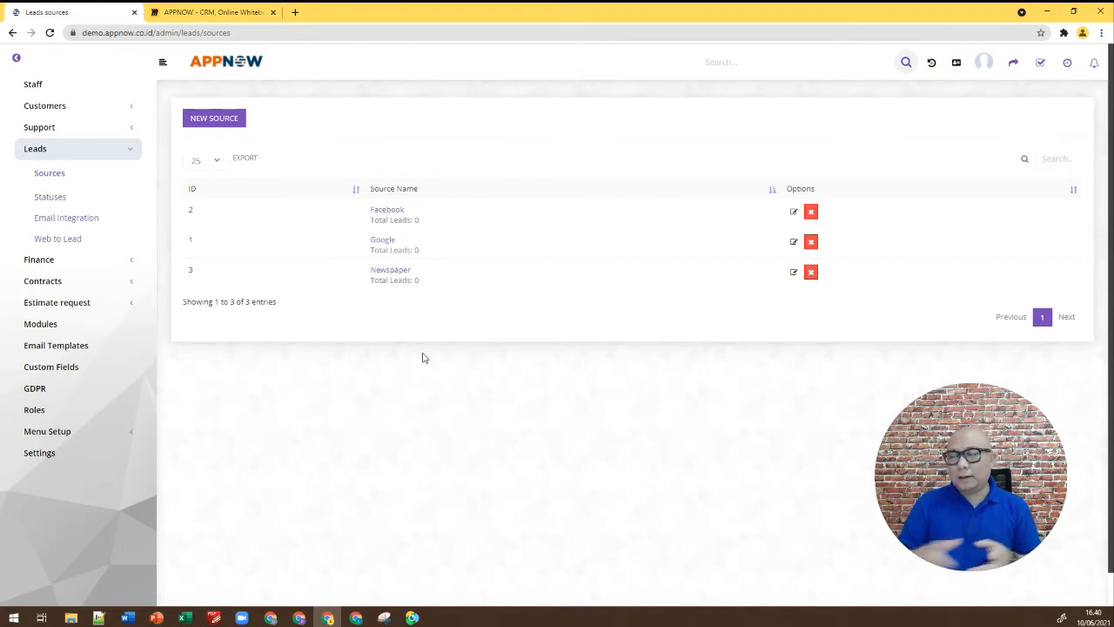
Add another lead source named Radio and save it.
click(214, 118)
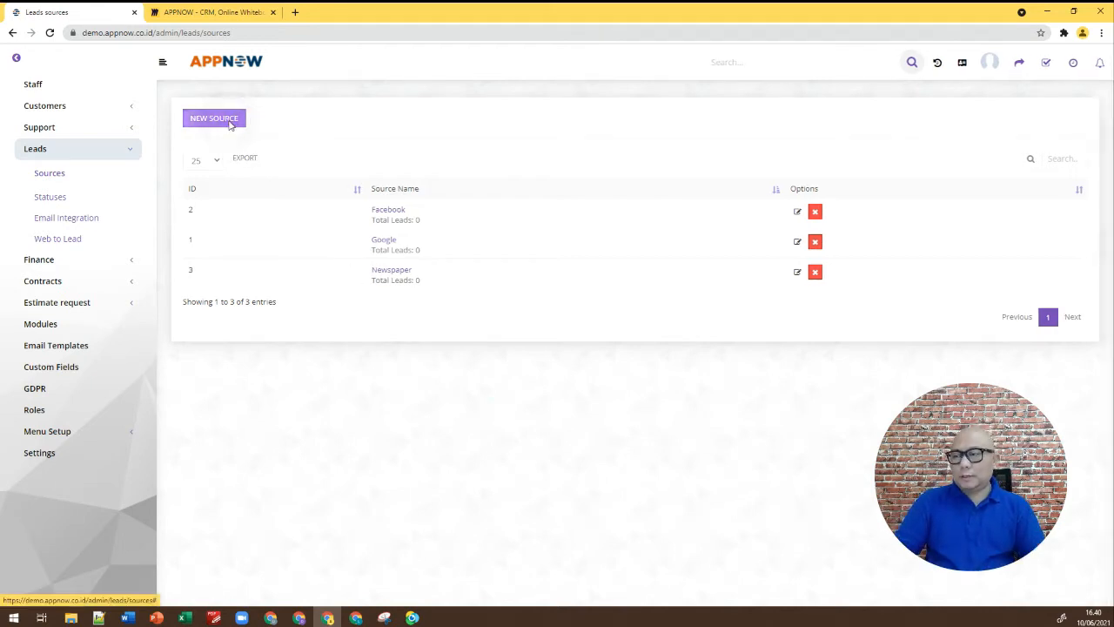
click(462, 130)
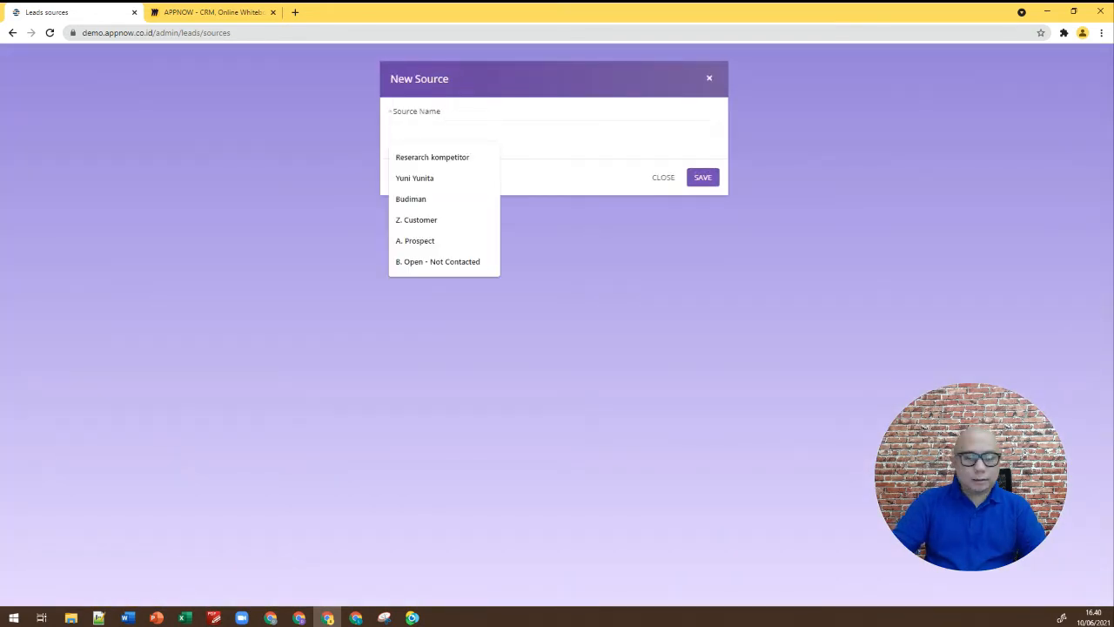
text(Radio)
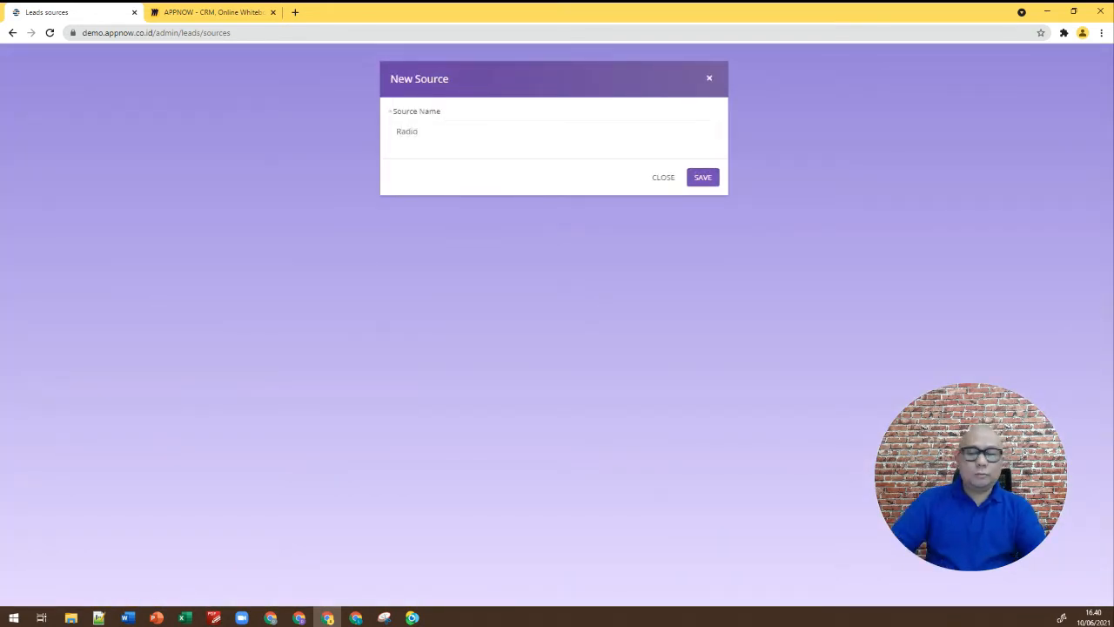
click(702, 179)
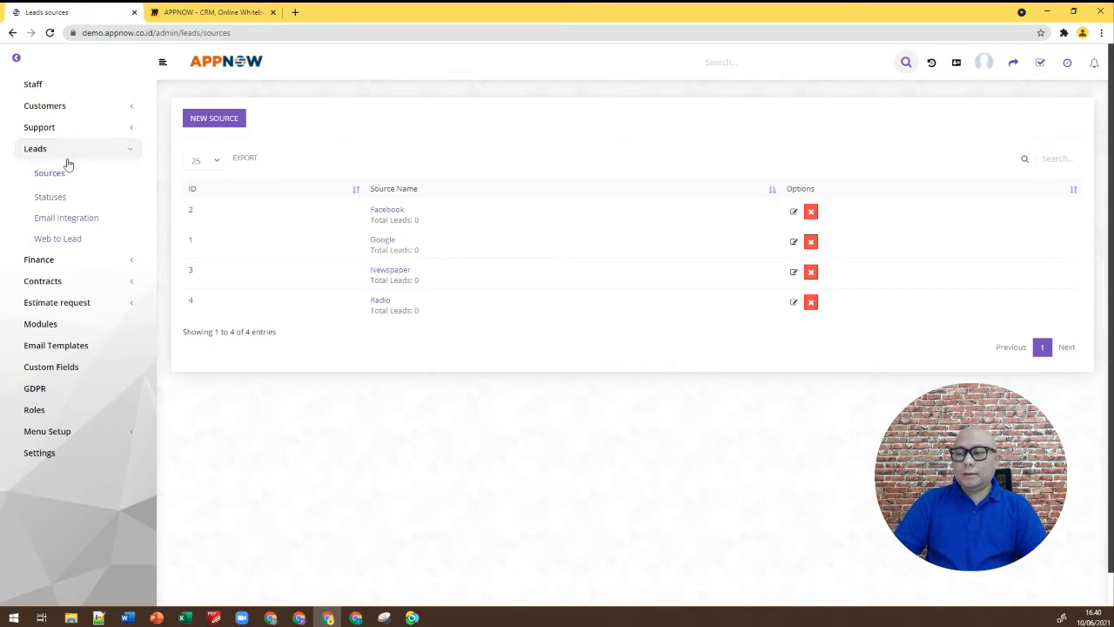
Open the lead statuses in Setup and examine the LEAD STATUS list on the APPNOW - CRM Miro board.
click(54, 196)
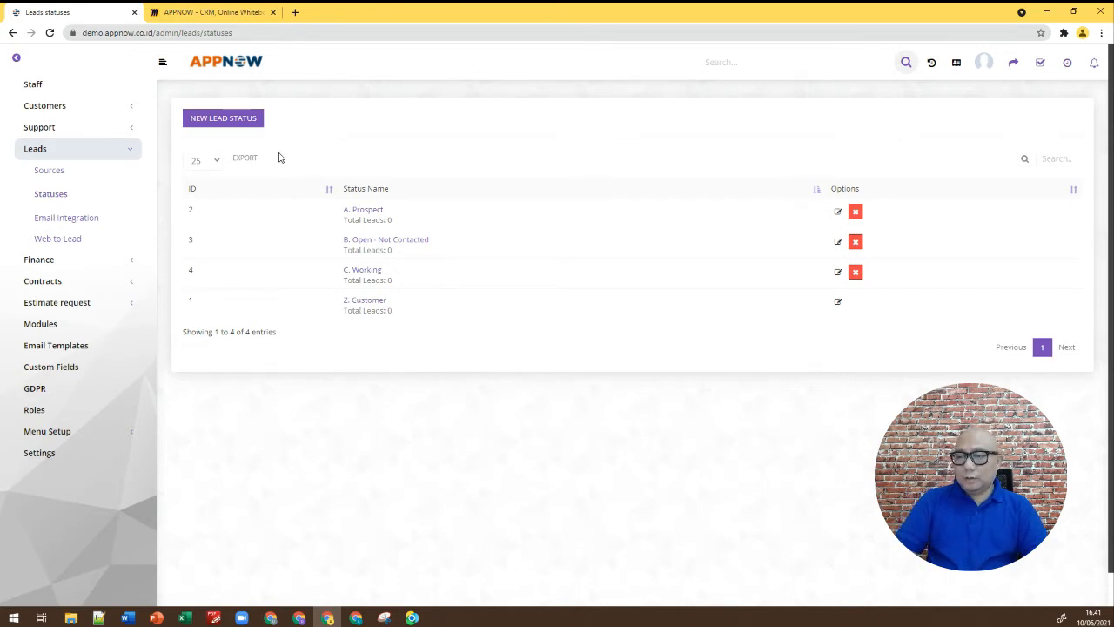
click(228, 12)
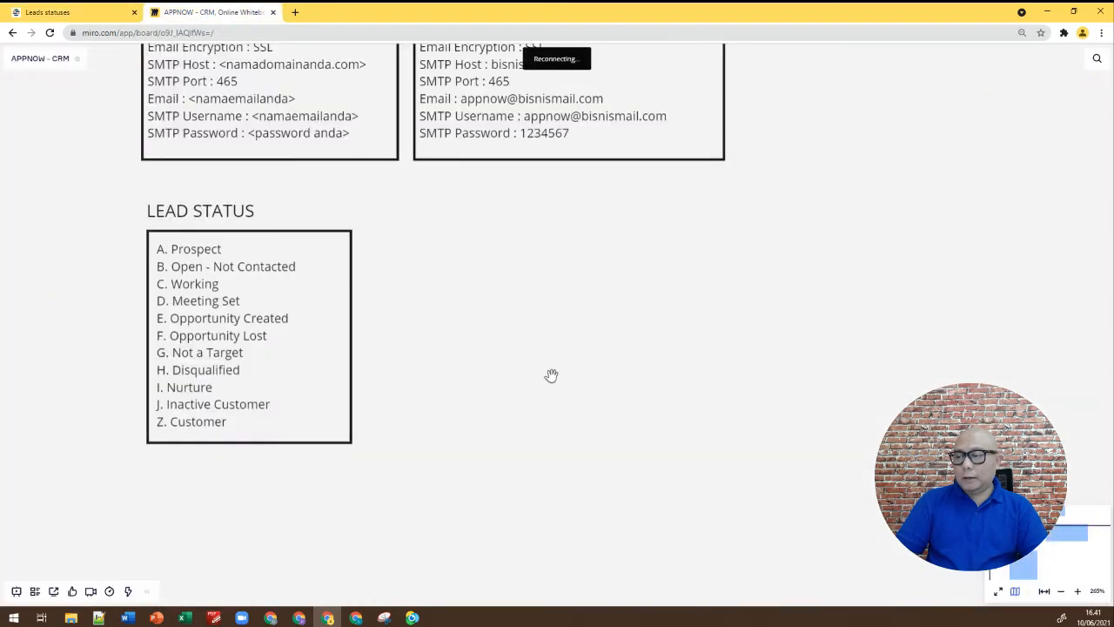
scroll(551, 375, up, 3)
mouse_move(377, 345)
mouse_down()
mouse_move(430, 341)
mouse_move(390, 328)
mouse_up()
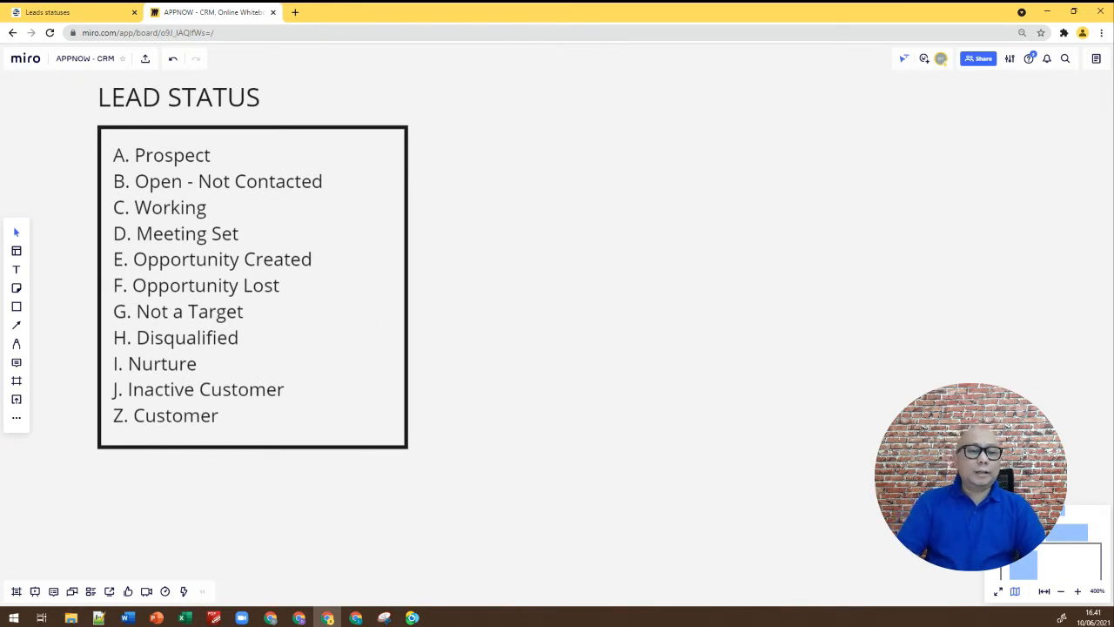
drag(390, 327, 429, 339)
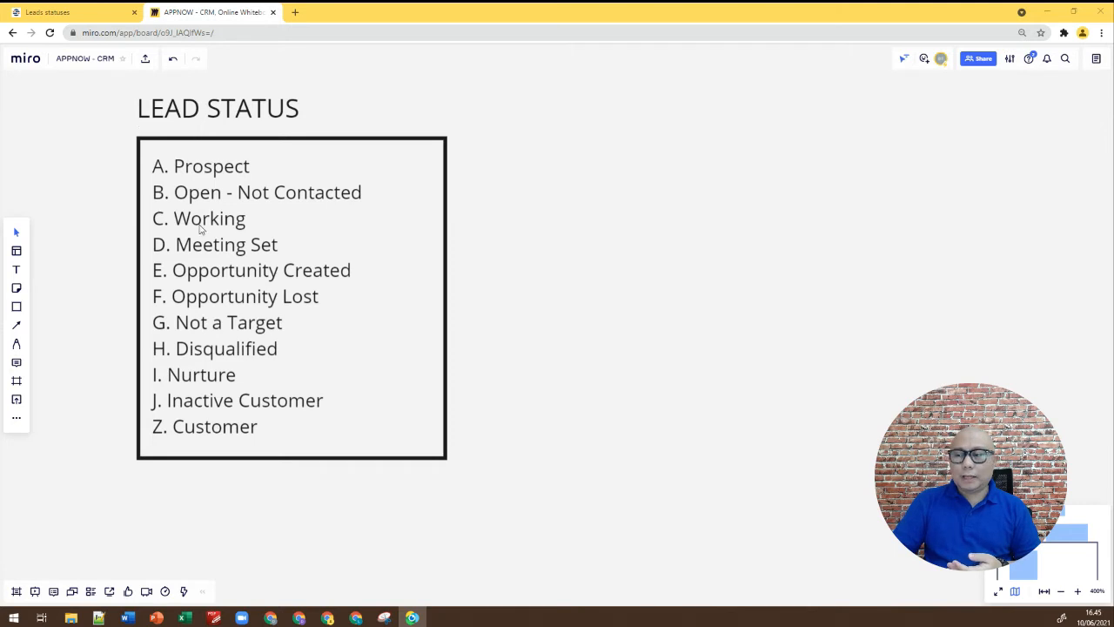
Return to the CRM's lead statuses and add a new status named D. Meeting Set, keeping the default color and order.
click(91, 13)
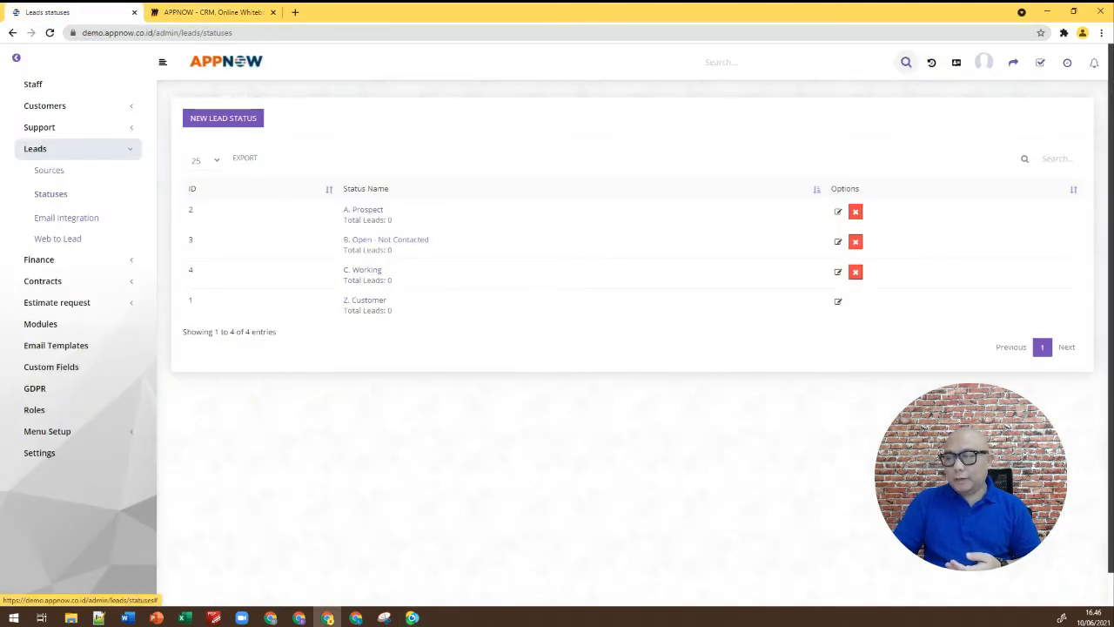
click(220, 123)
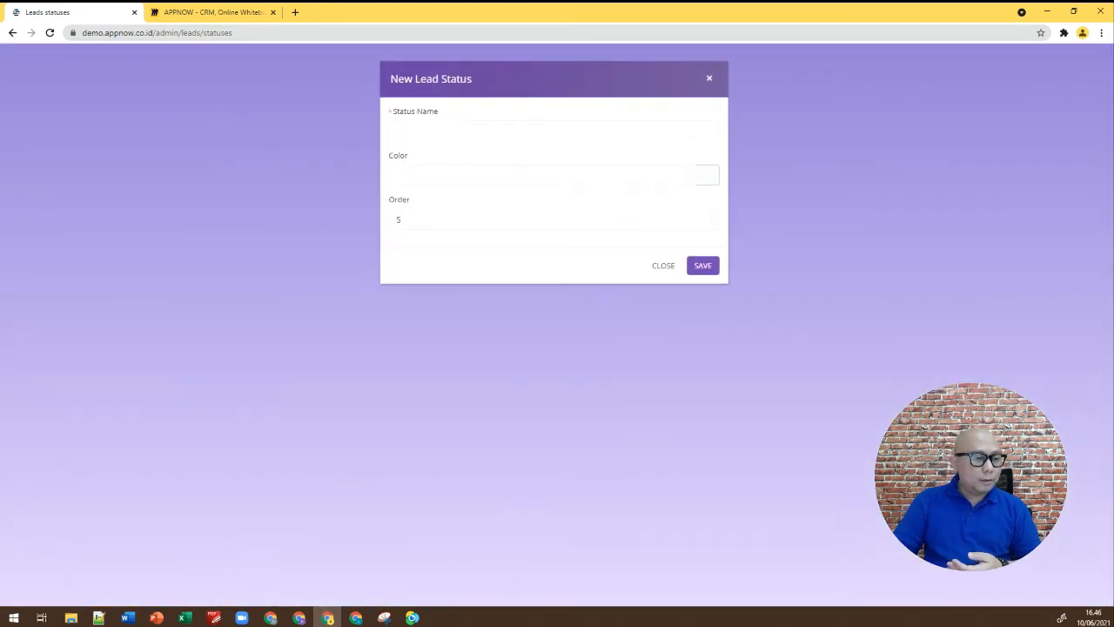
key(alt+Tab)
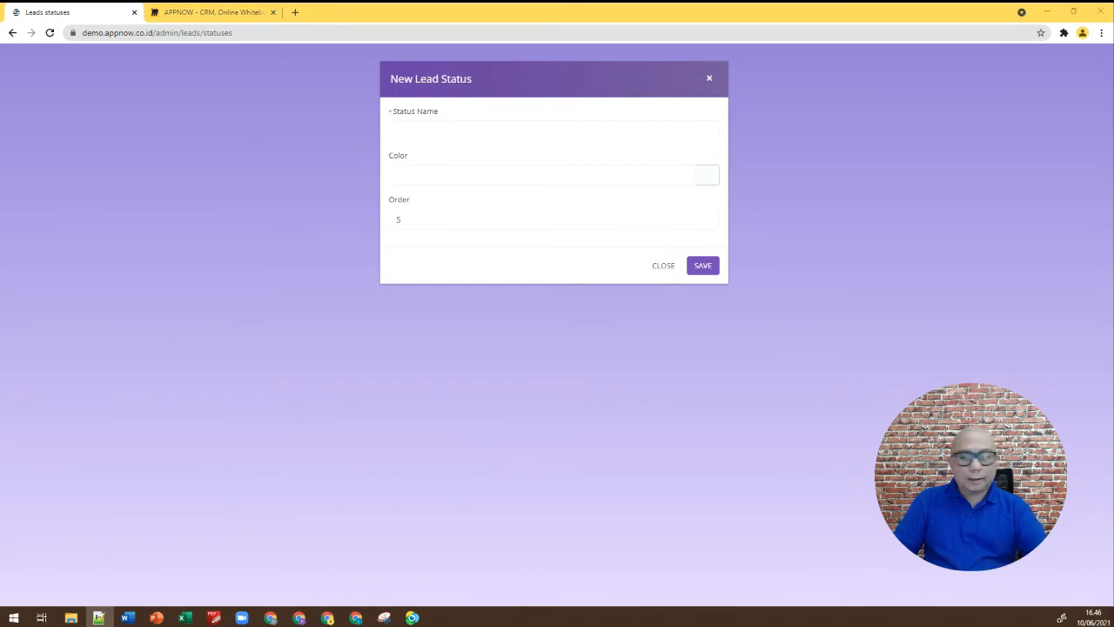
click(459, 129)
text(D. Meeting Set)
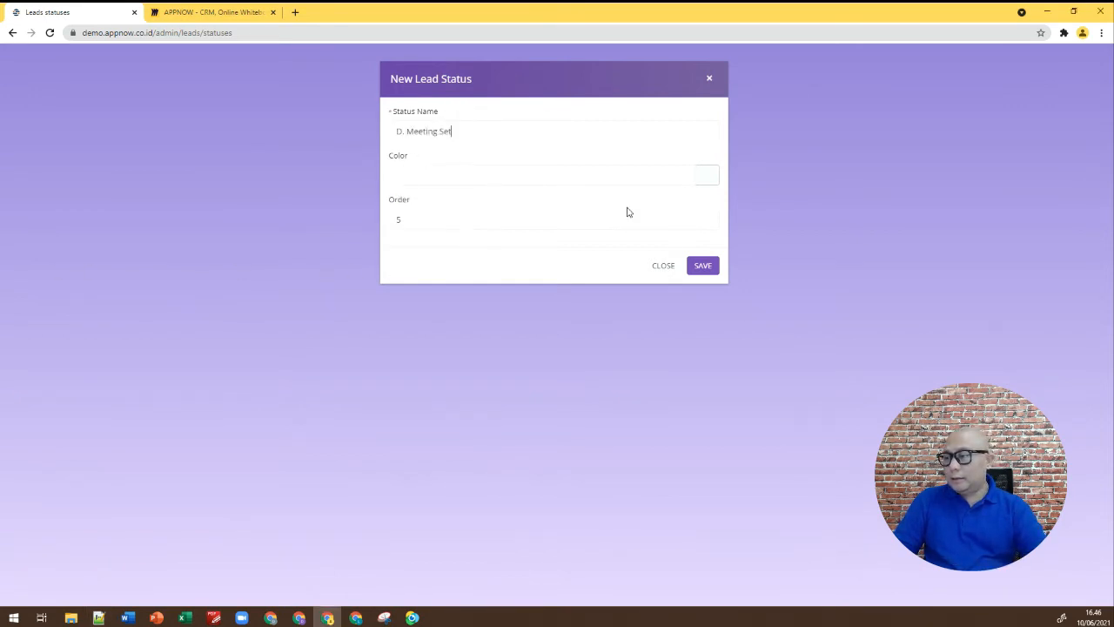
click(704, 268)
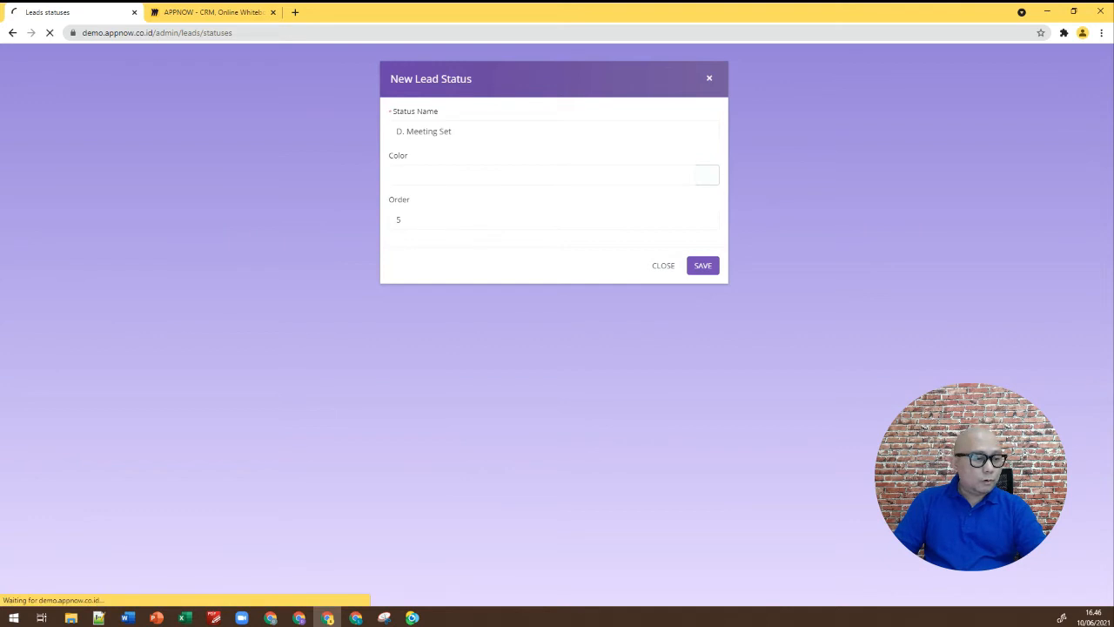
Add a new lead status named E. Opportunity Created and save it.
key(alt+Tab)
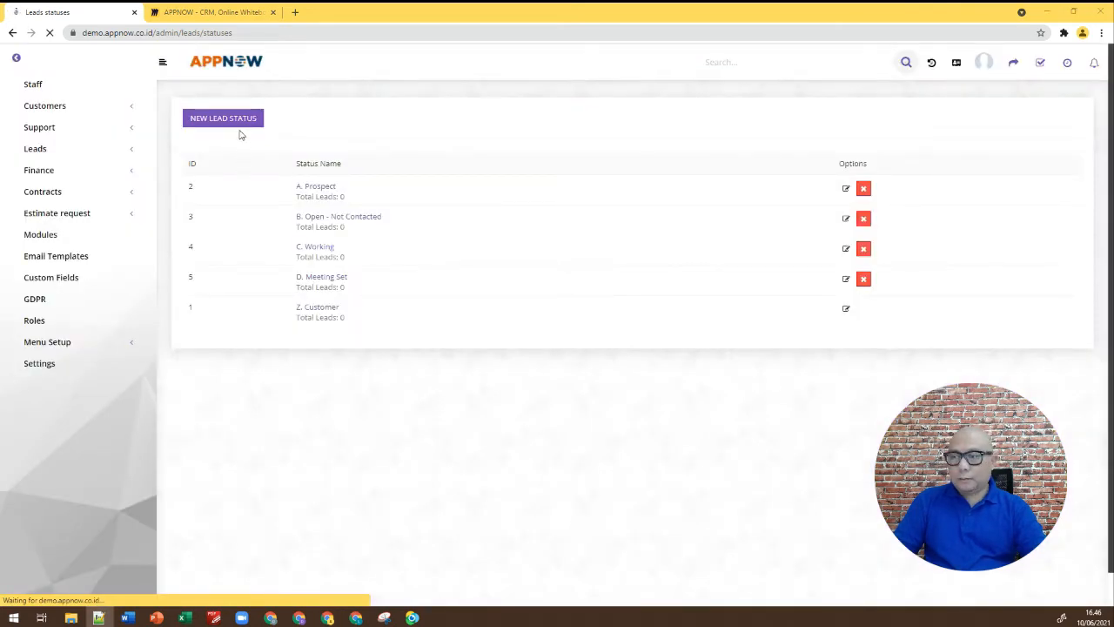
click(245, 131)
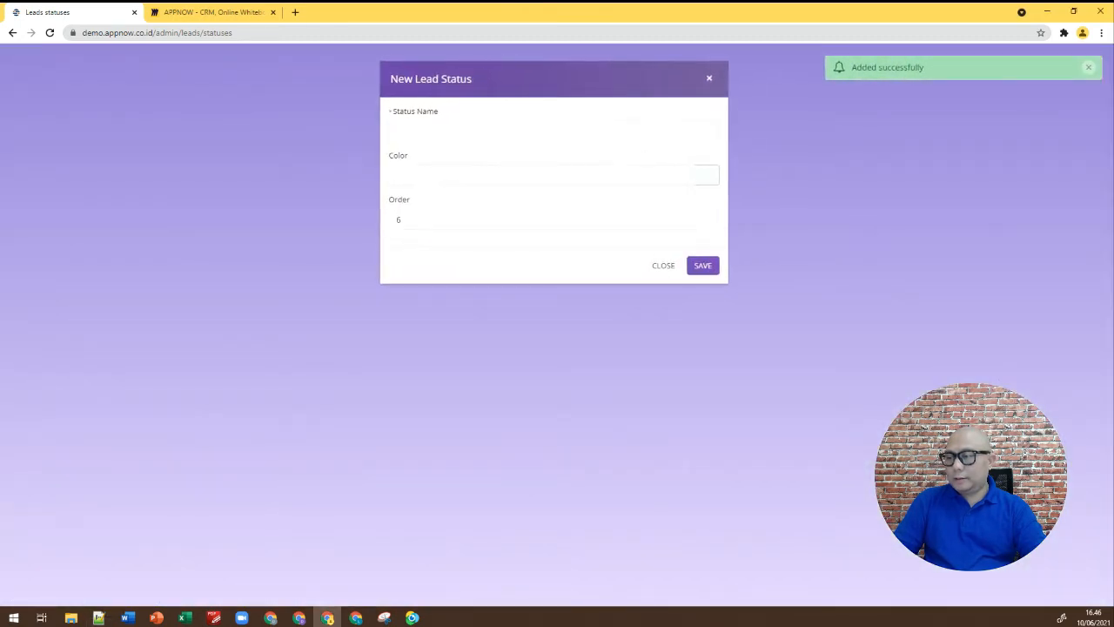
text(E. Opportunity Created)
click(703, 266)
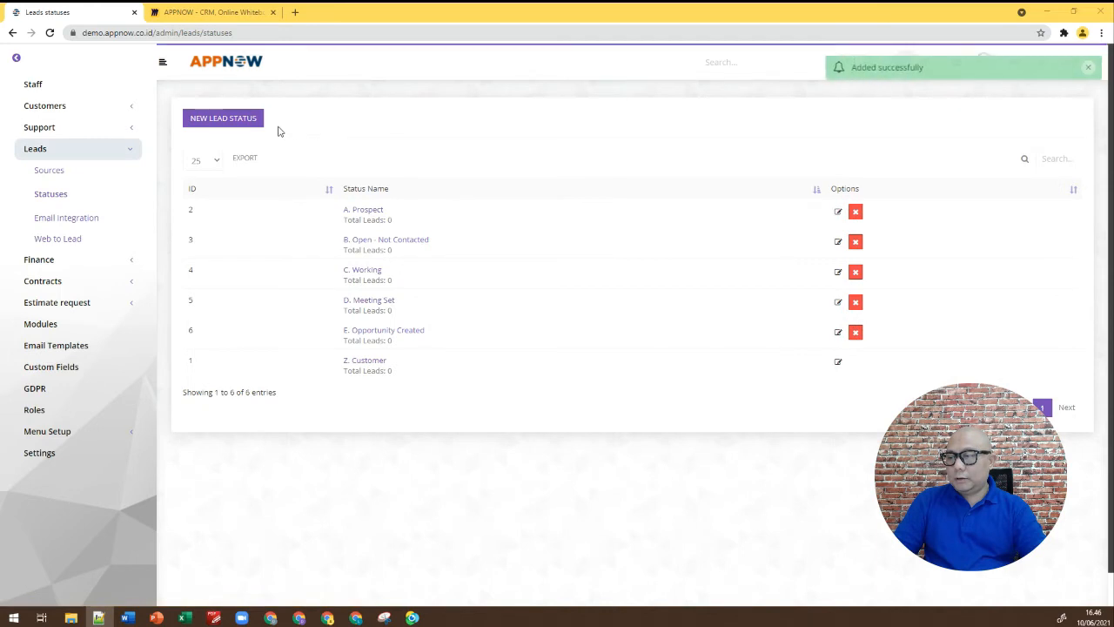
Add a new lead status named F. Opportunity Lost and save it.
click(245, 122)
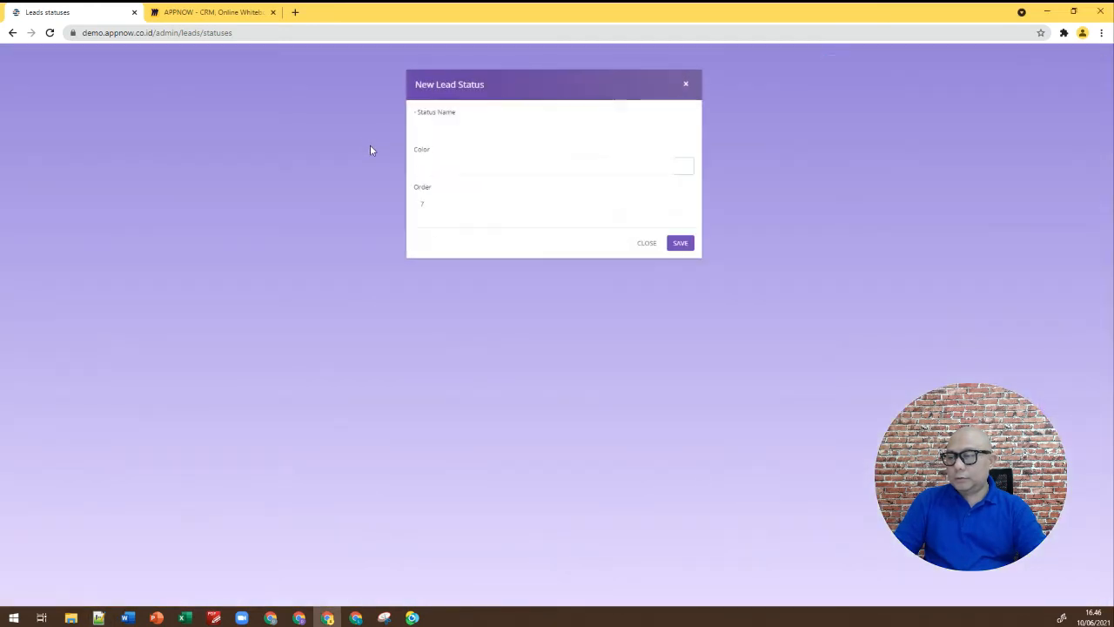
click(452, 132)
text(F. Opportunity Lost)
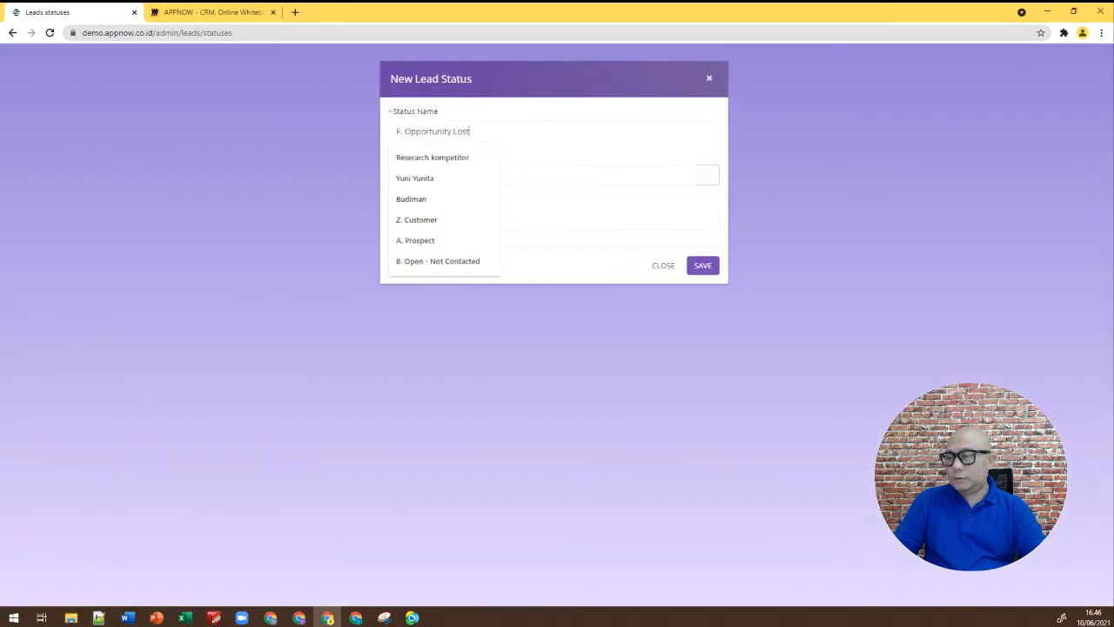
click(700, 267)
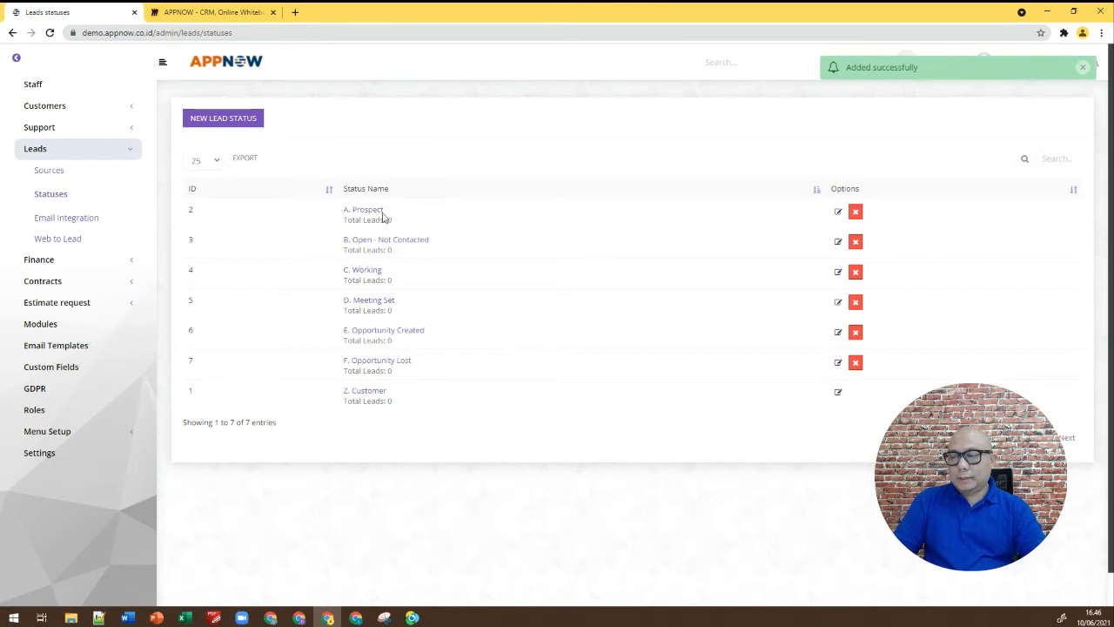
Leave Setup for Leads and examine the status and source choices in the new lead form without adding a lead.
click(16, 57)
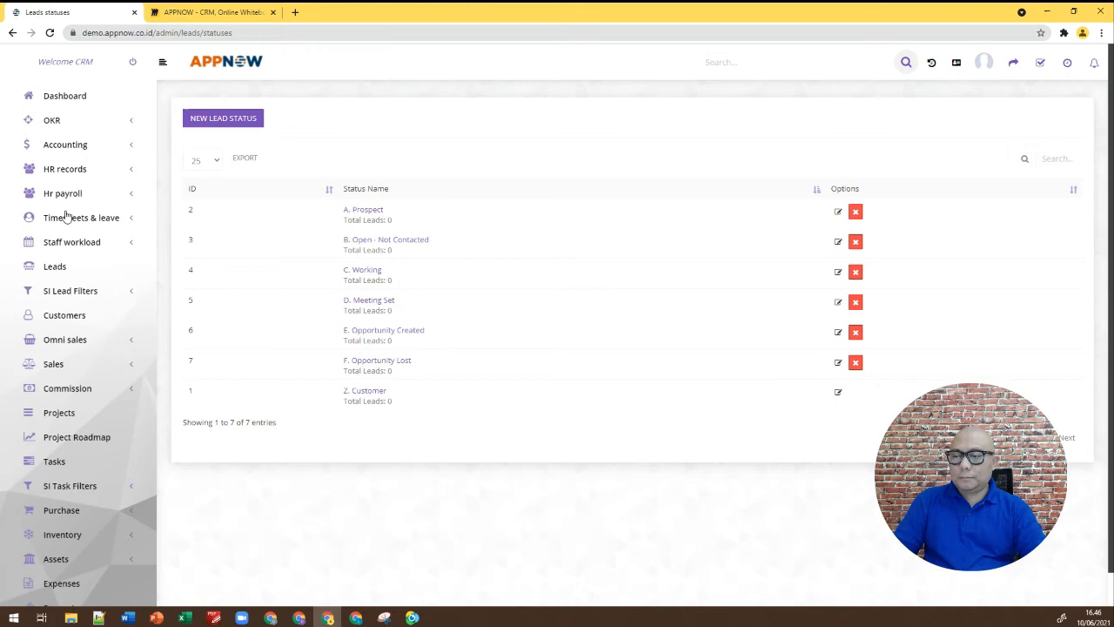
click(58, 268)
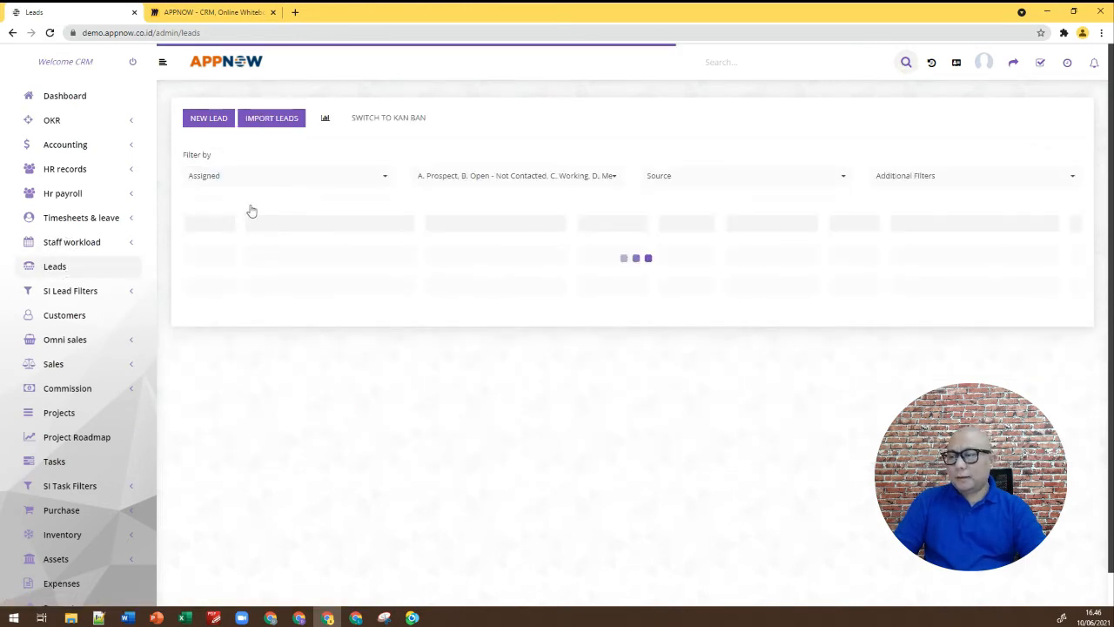
click(214, 118)
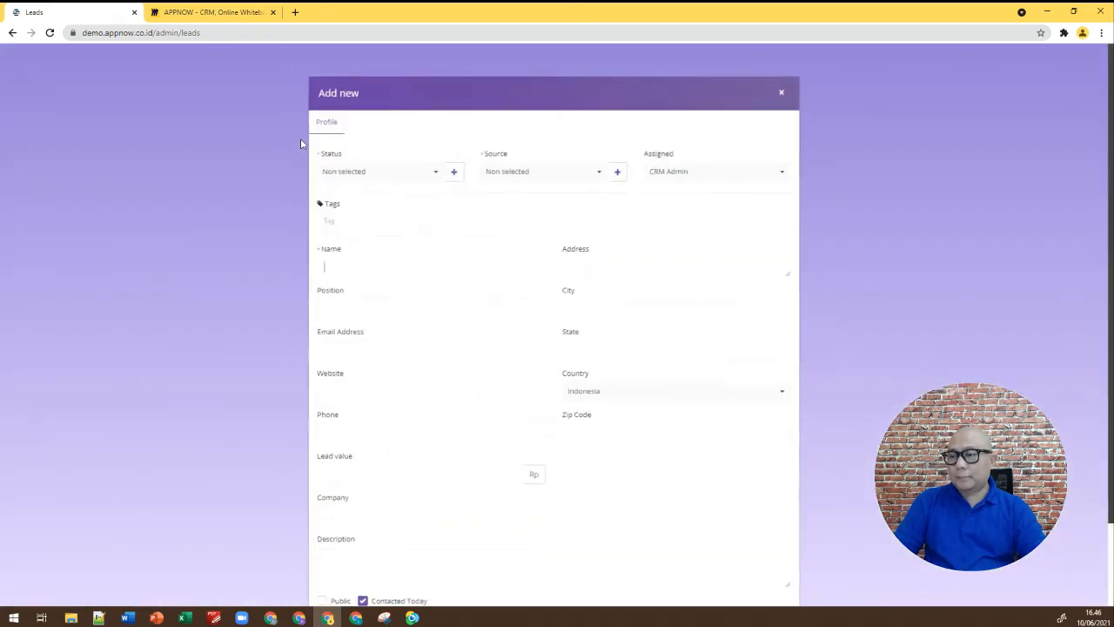
click(405, 166)
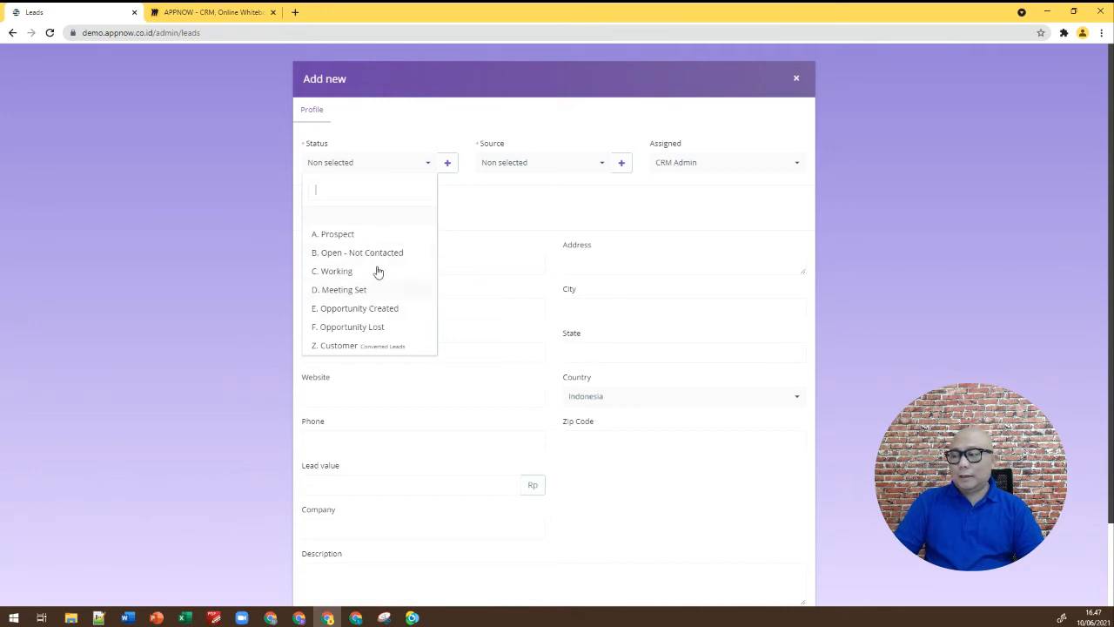
click(522, 167)
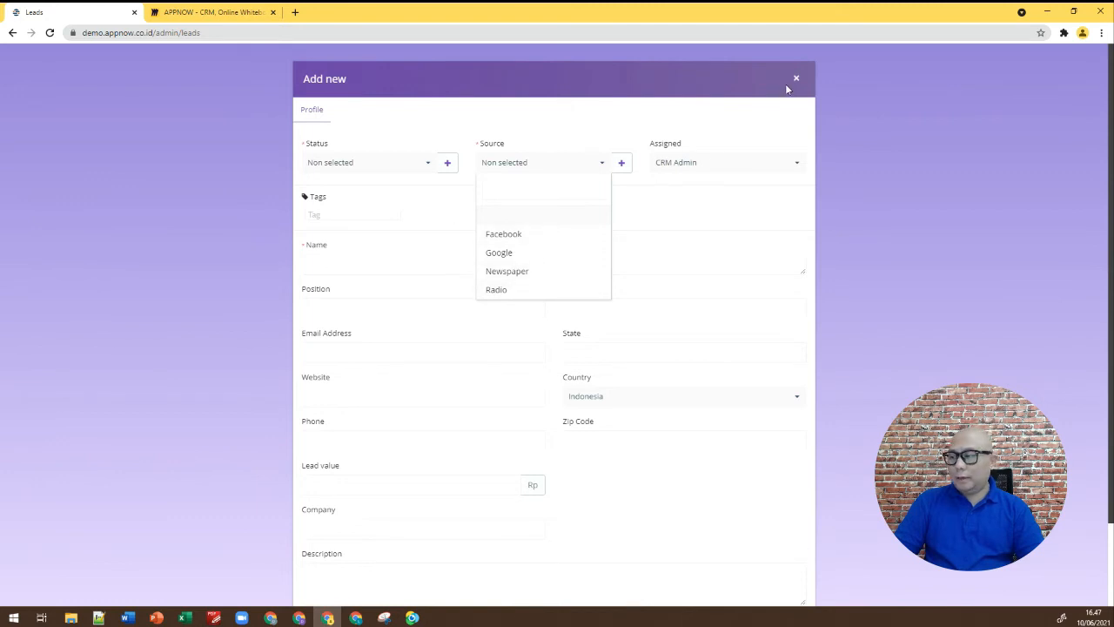
click(796, 78)
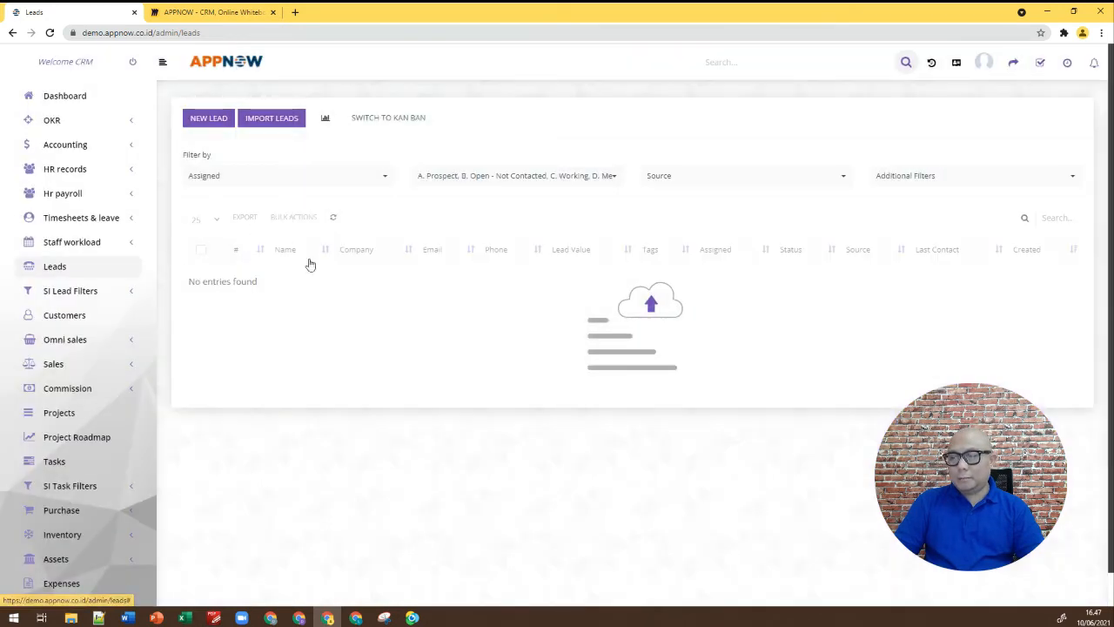
Switch the leads to the Kan Ban view and look across its status columns.
click(398, 122)
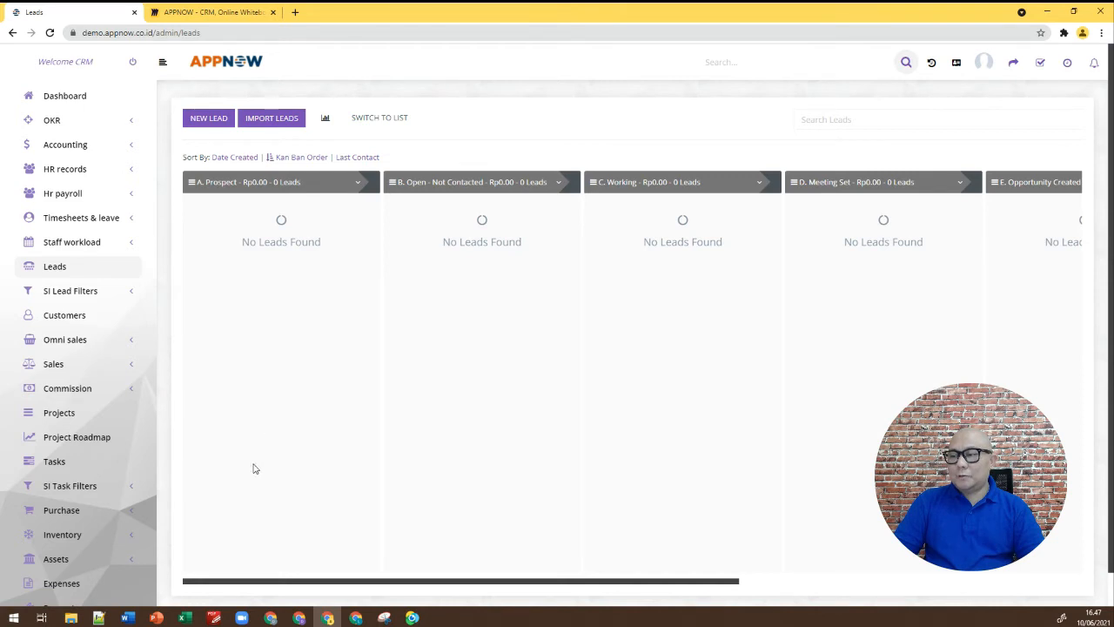
drag(234, 585, 180, 570)
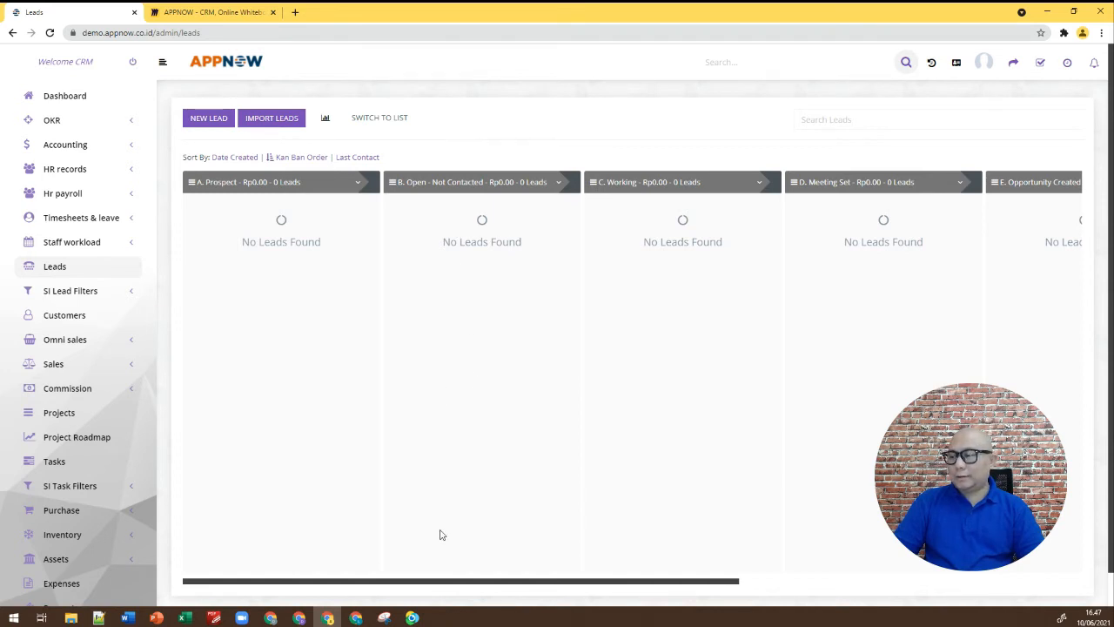
drag(448, 585, 361, 560)
drag(485, 560, 345, 540)
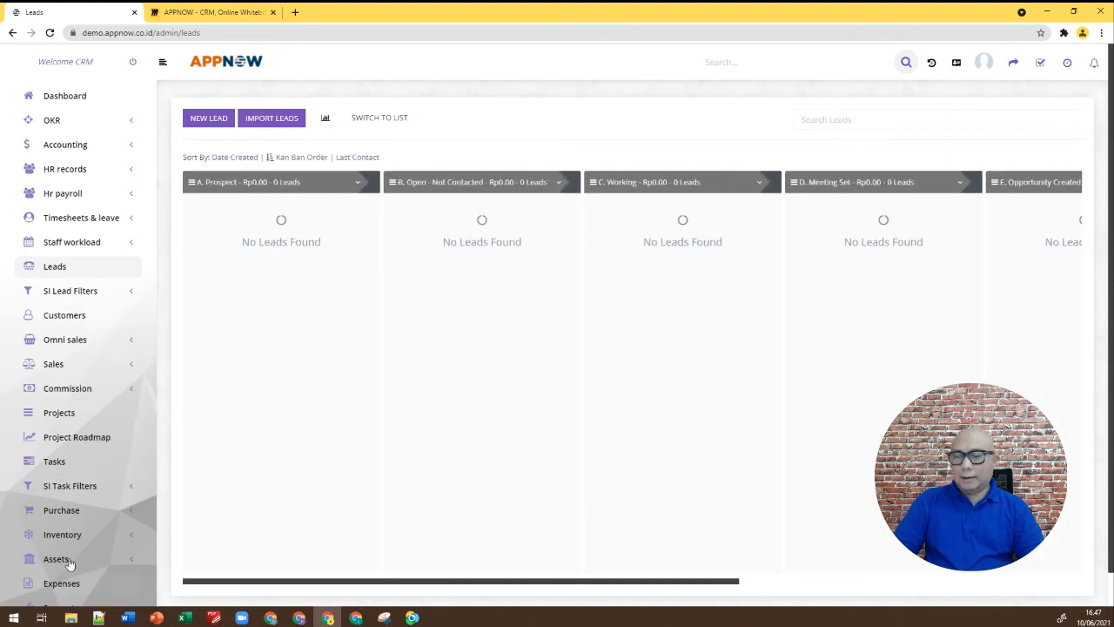
Return to the list of lead statuses in Setup.
scroll(79, 511, down, 2)
click(50, 589)
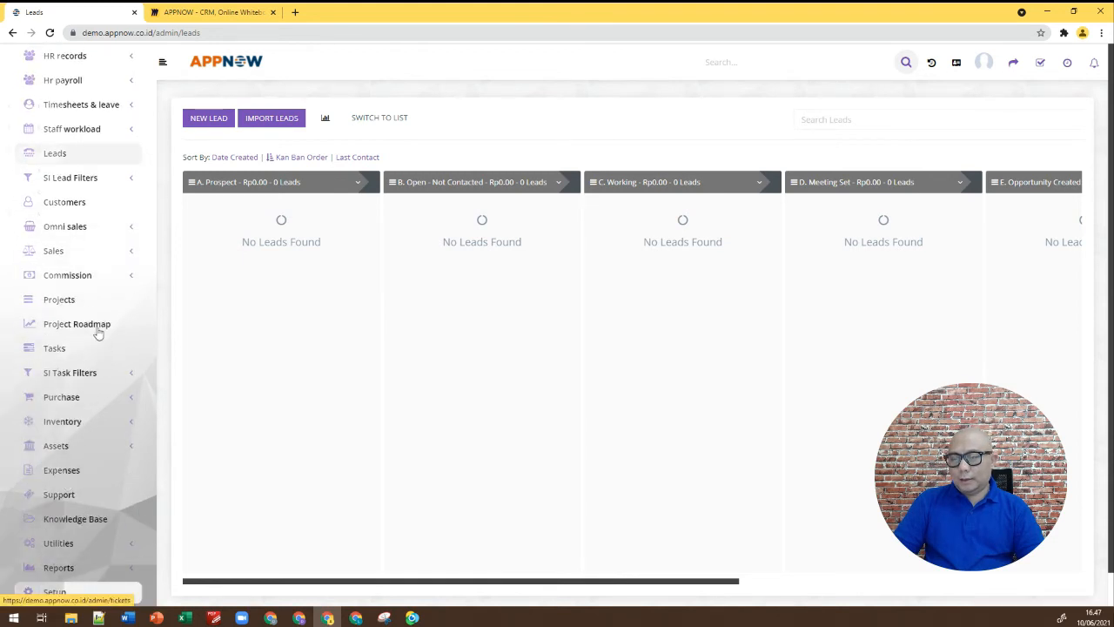
click(54, 146)
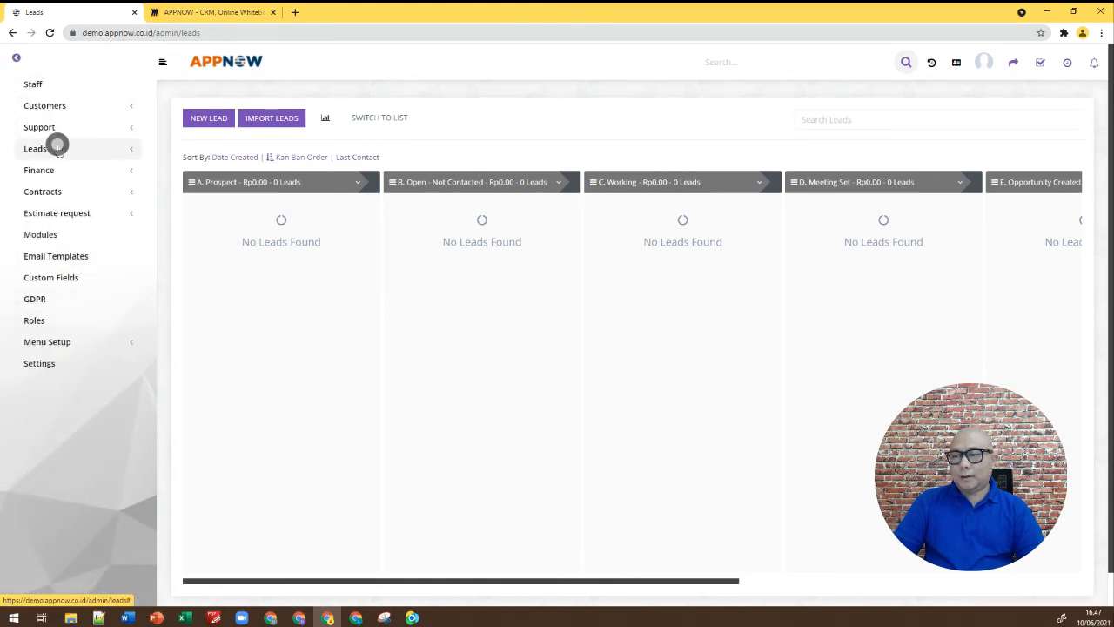
click(56, 191)
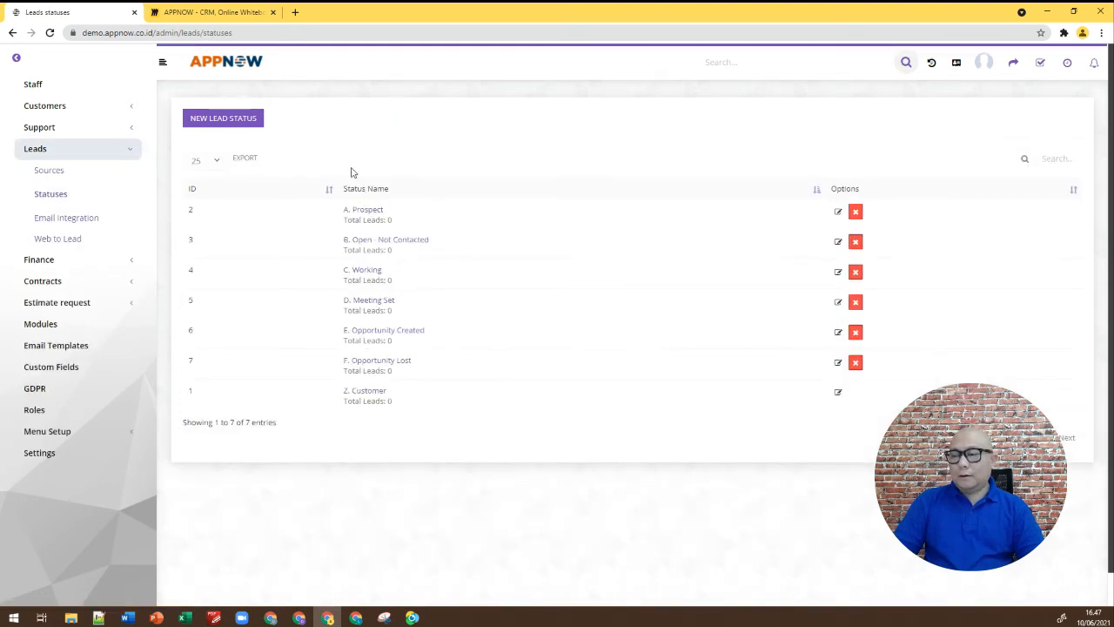
Look over the lead email integration and Web to Lead setup pages, then examine the settings of a new web-to-lead form.
click(67, 218)
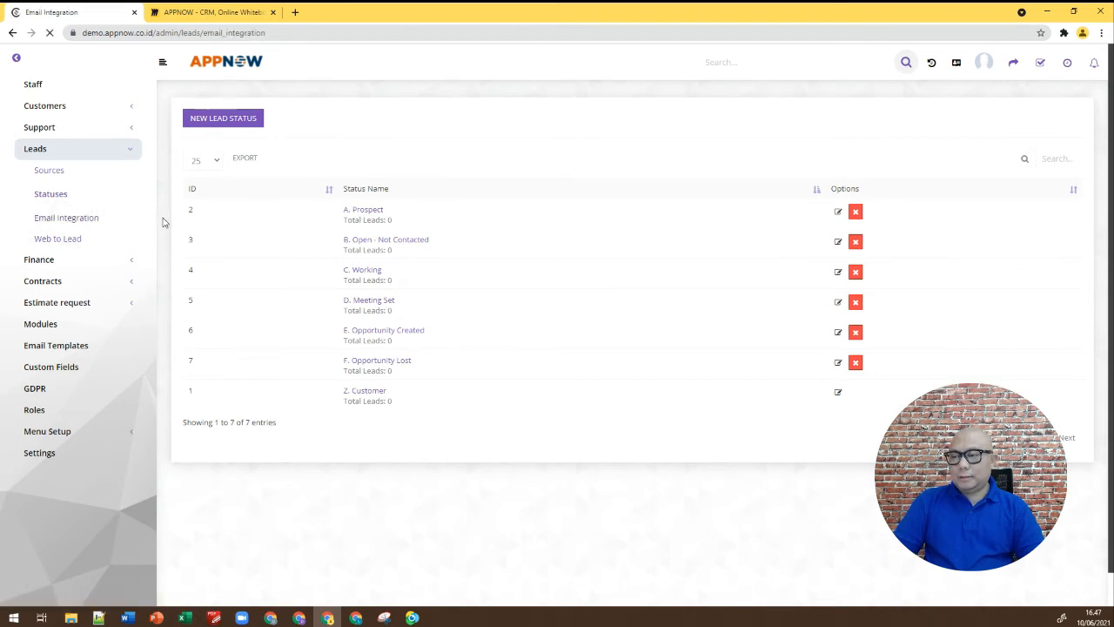
click(46, 239)
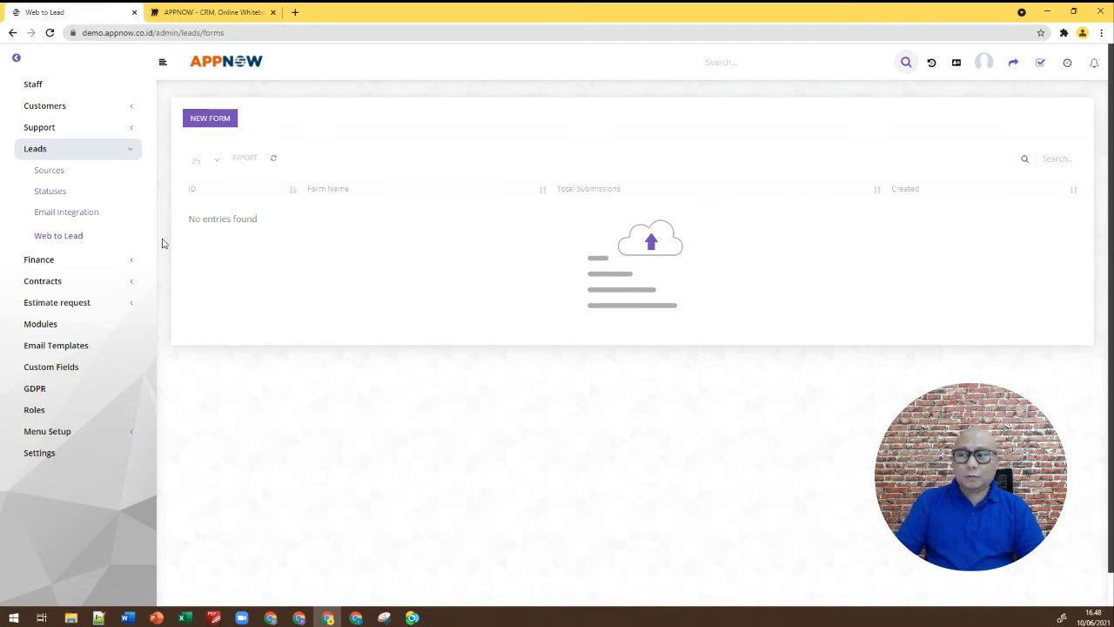
click(223, 122)
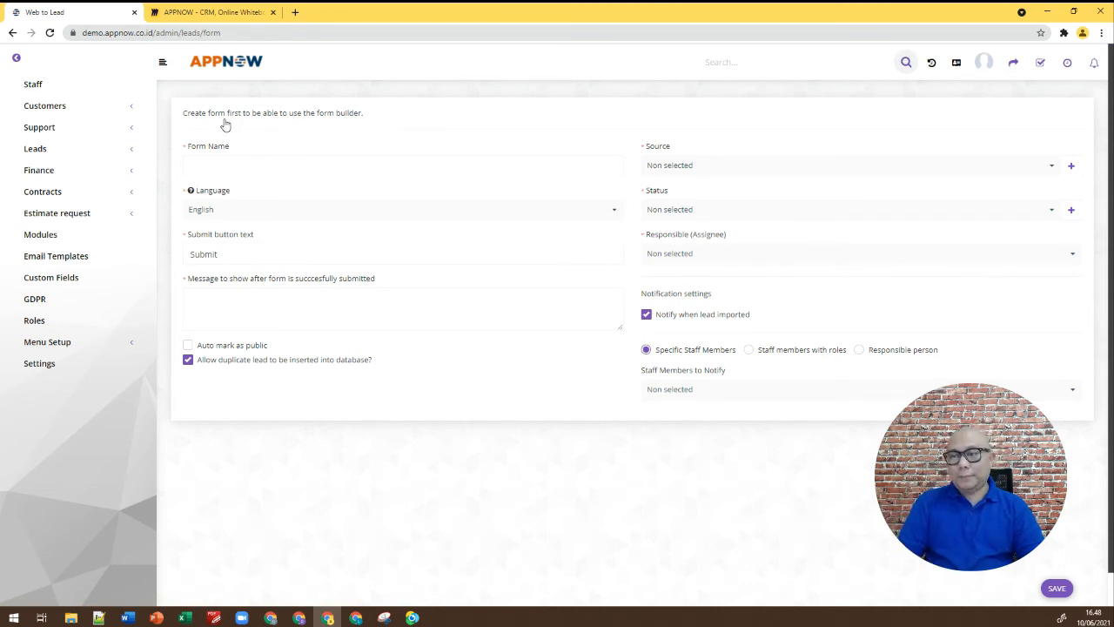
Add a new finance tax rate named PPN at 10 percent in Setup and save it.
click(128, 151)
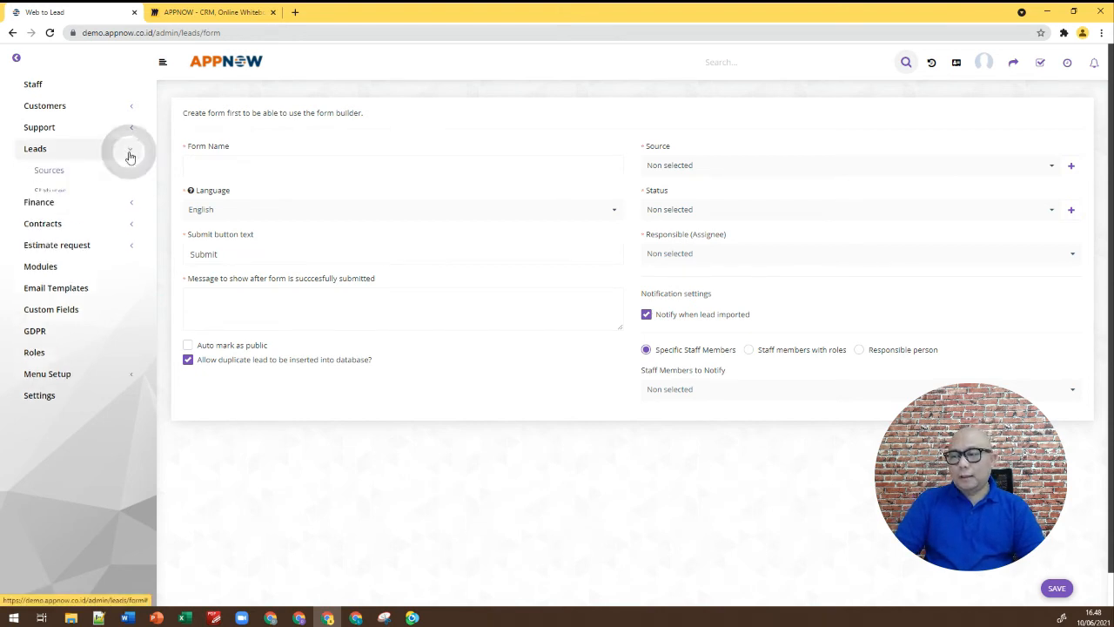
click(131, 257)
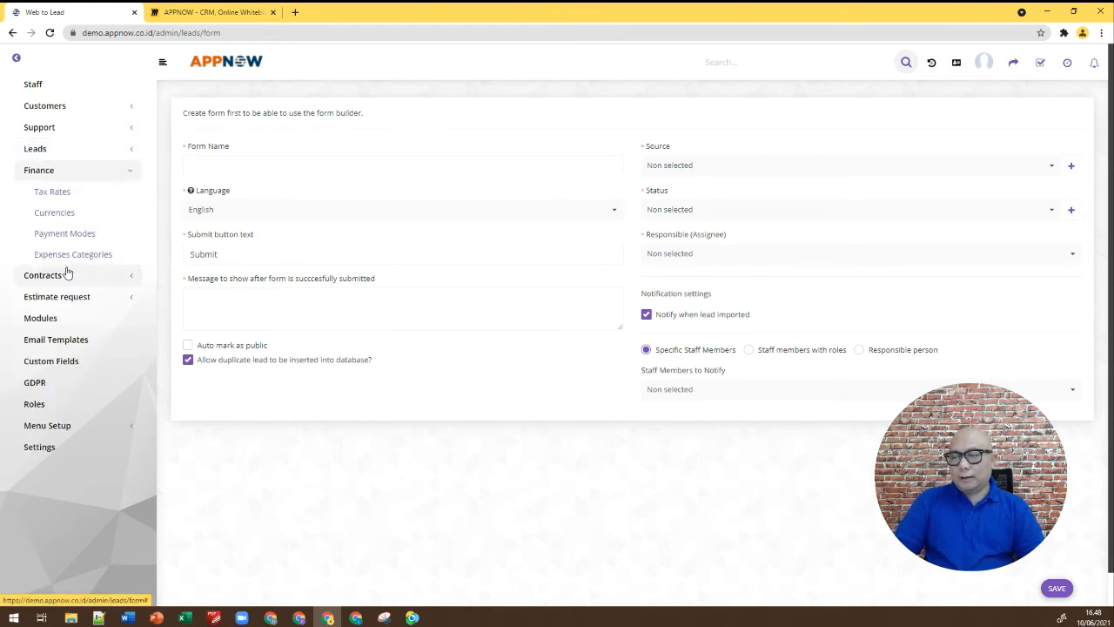
click(61, 193)
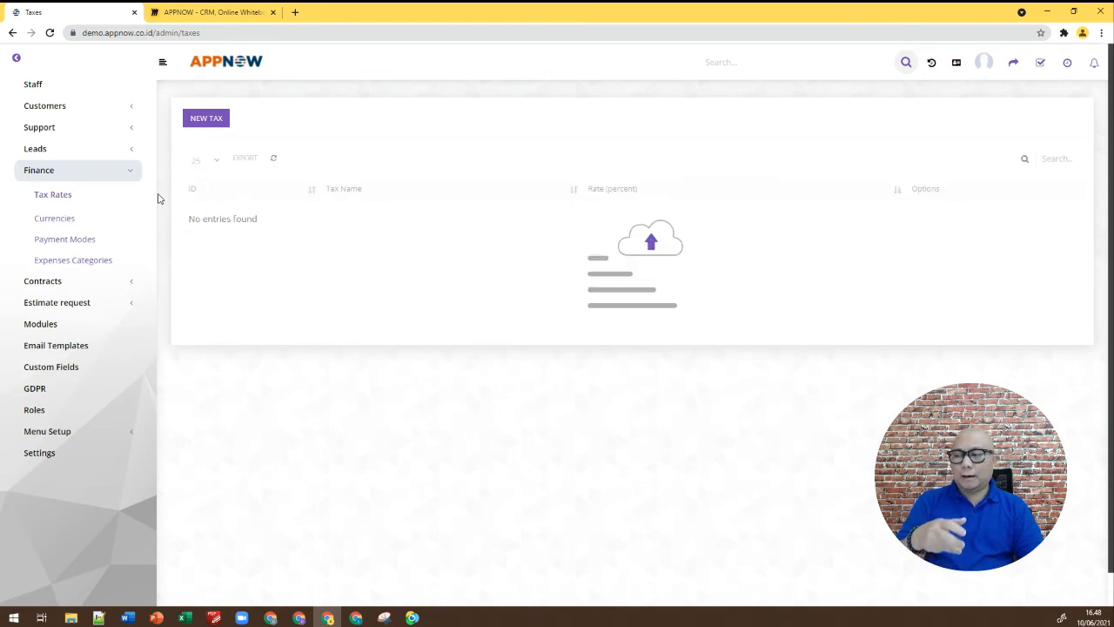
click(207, 120)
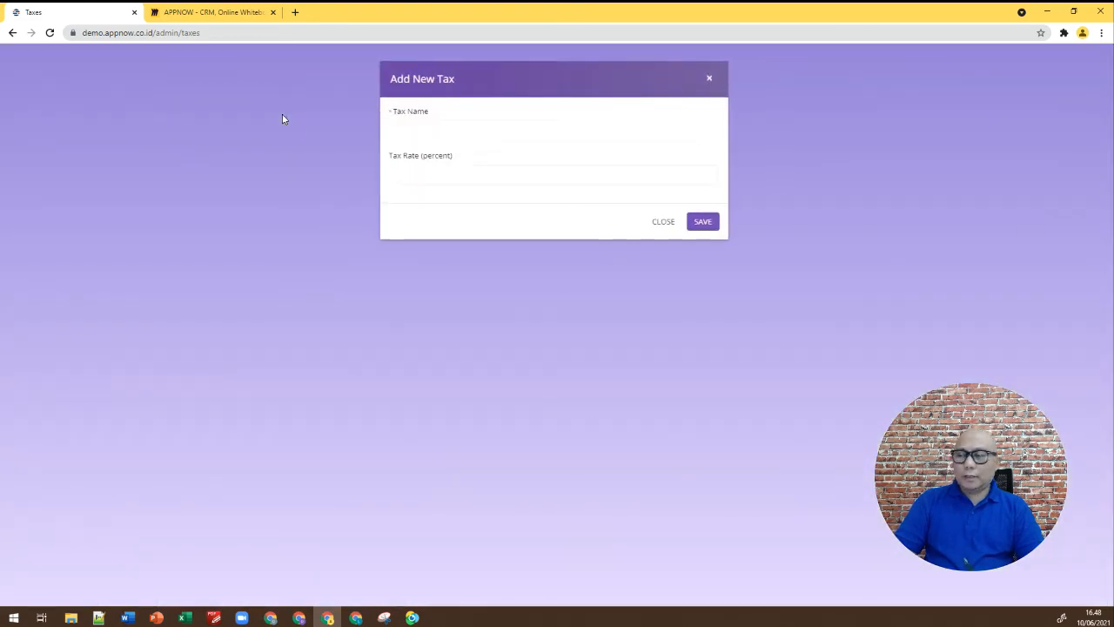
click(426, 124)
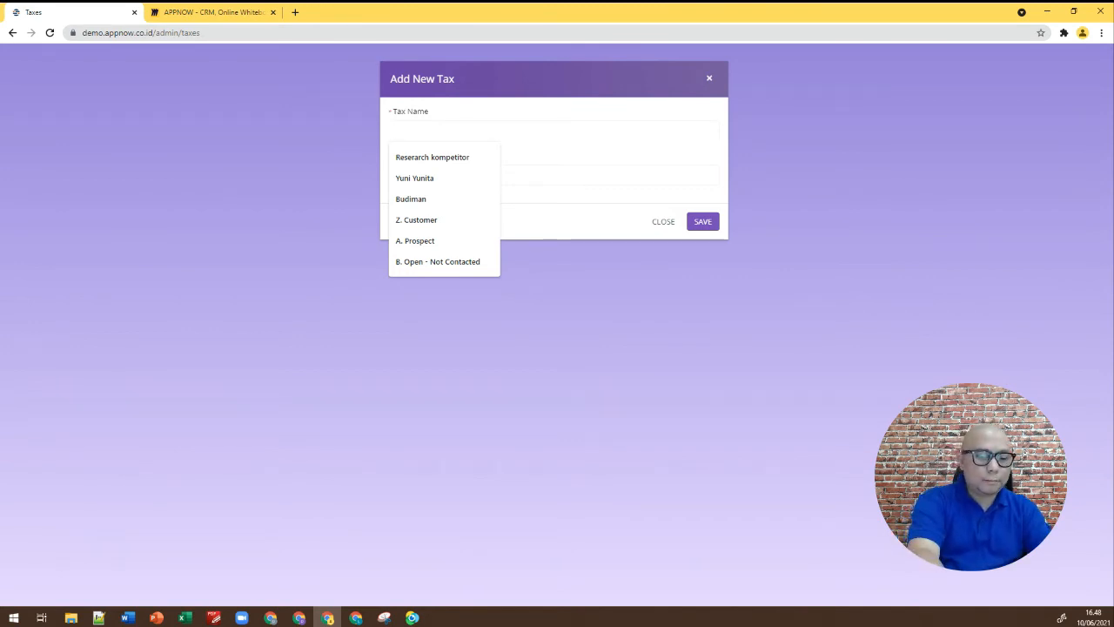
text(PPN)
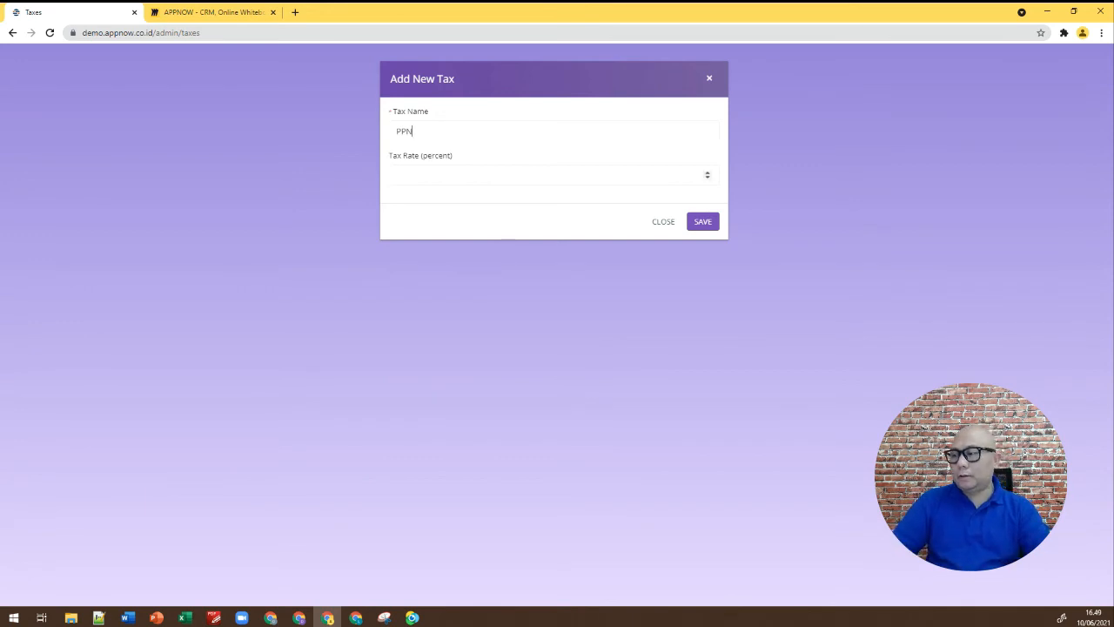
click(433, 175)
text(10)
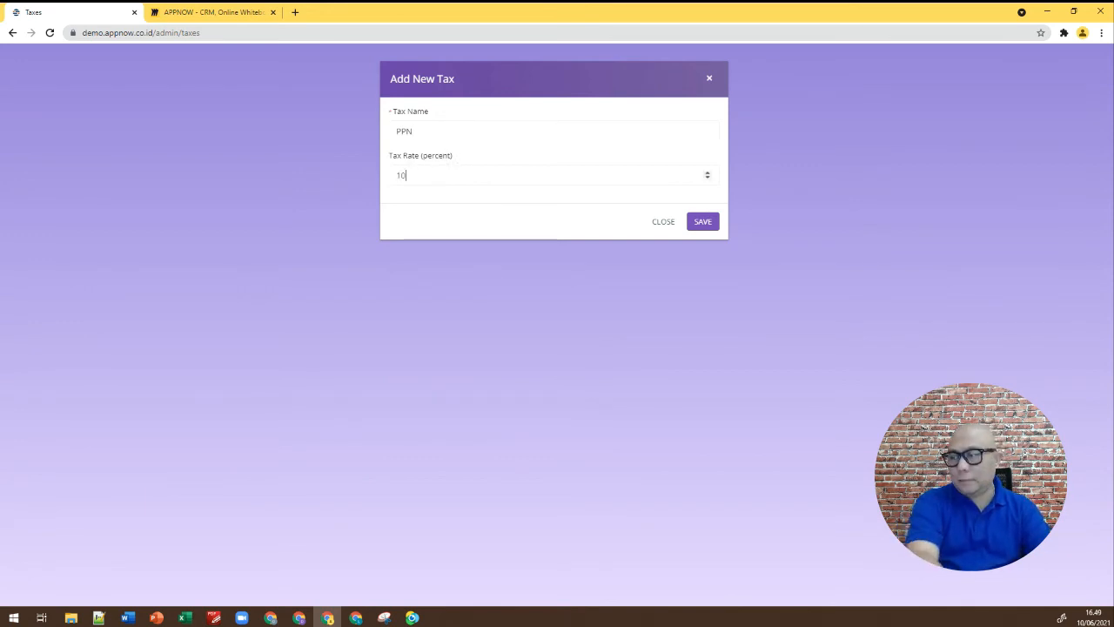
click(702, 221)
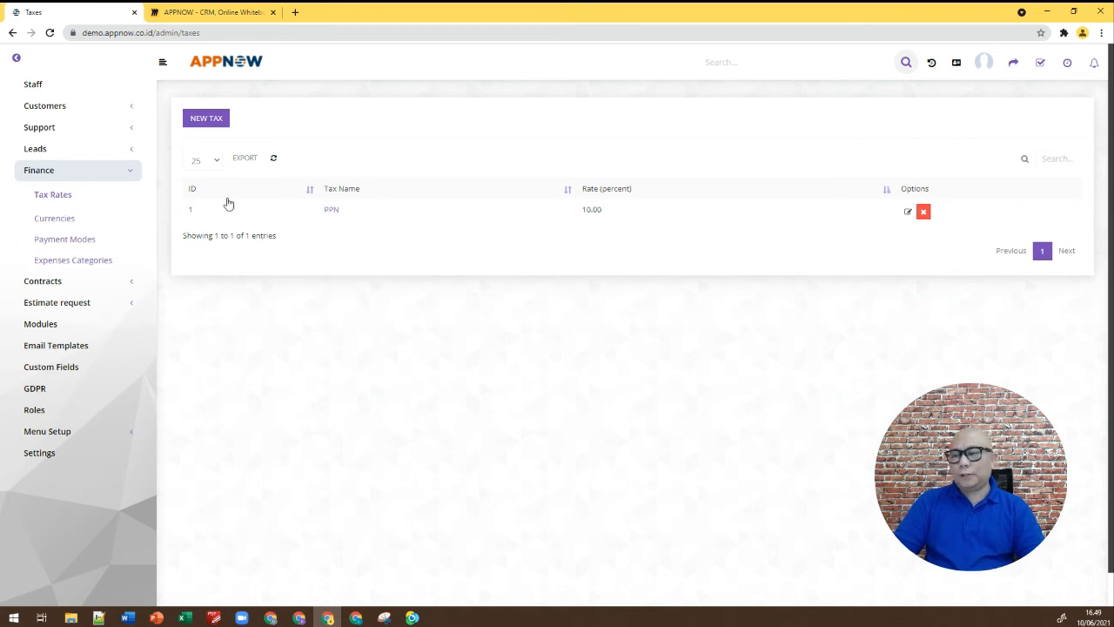
Examine the currency list and the offline payment modes in the Finance setup.
click(58, 222)
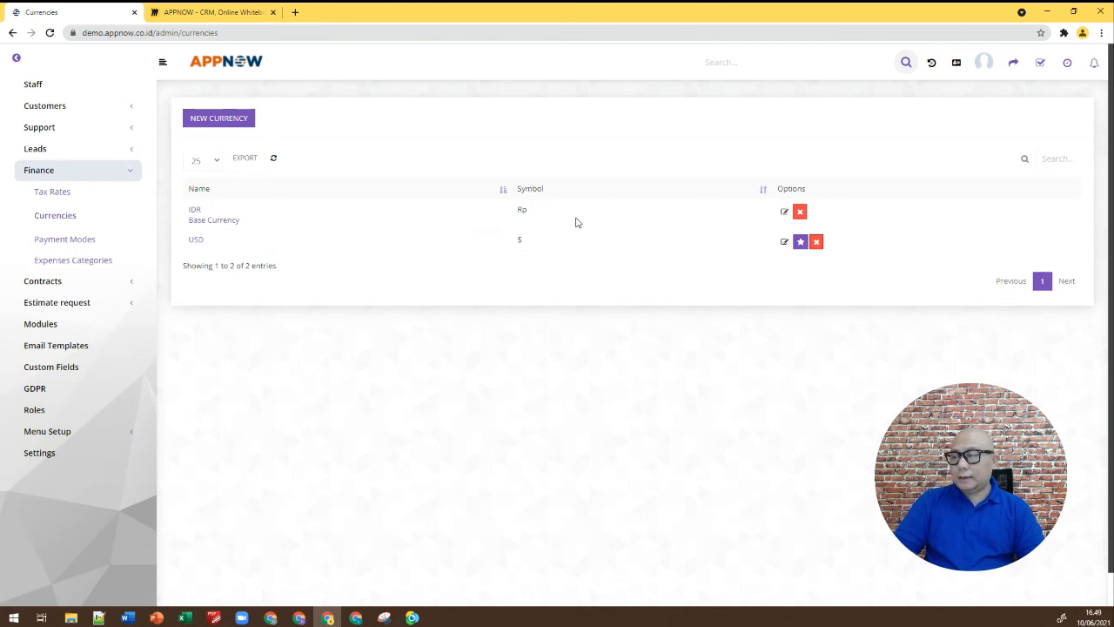
click(66, 236)
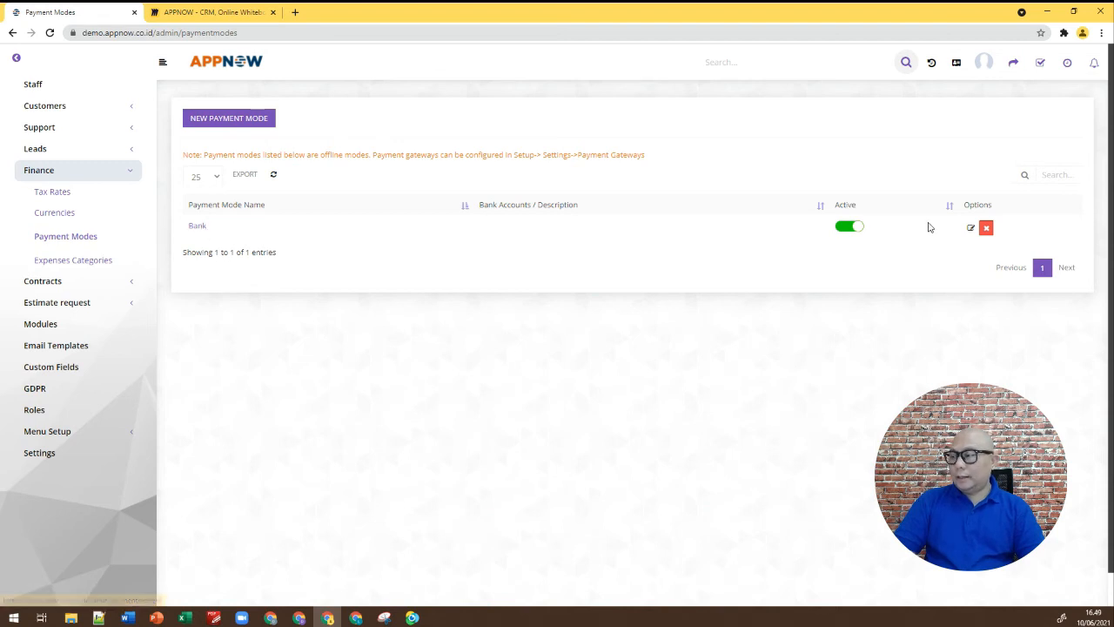
Try renaming the Bank payment mode to Bank Tranfer and showing its bank accounts on the invoice PDF, and close it without saving.
click(971, 231)
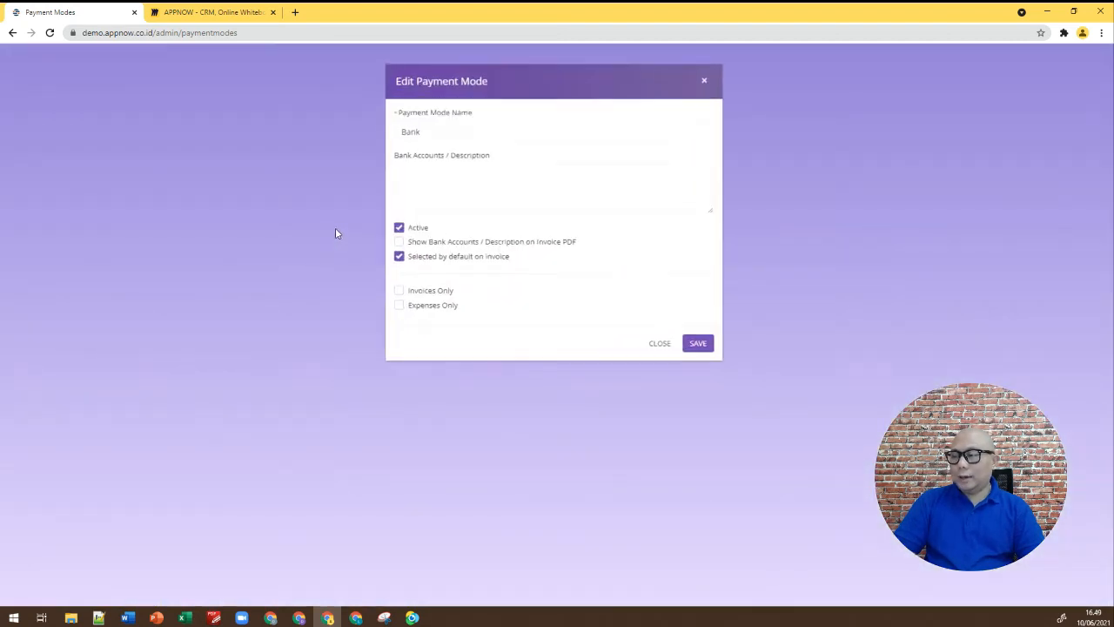
click(459, 132)
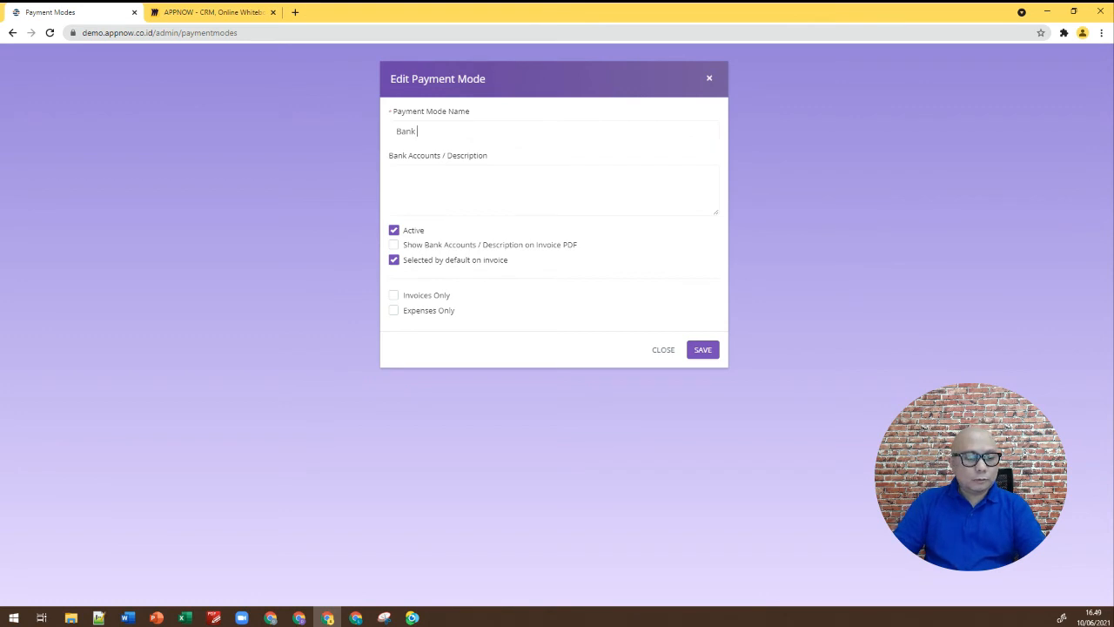
text(Tranf)
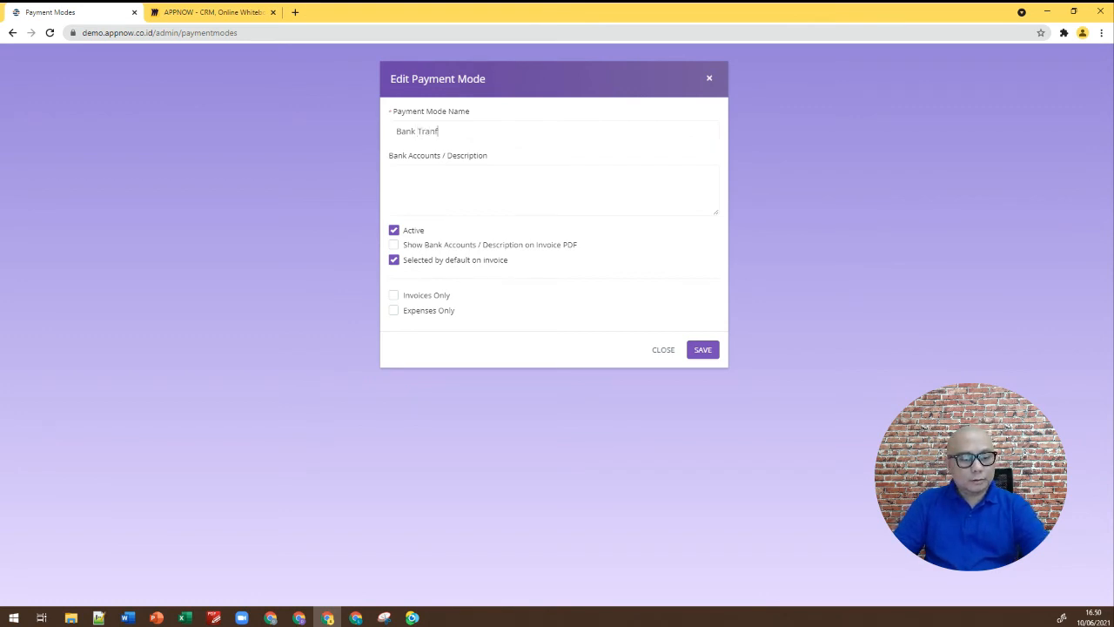
text(er)
click(449, 188)
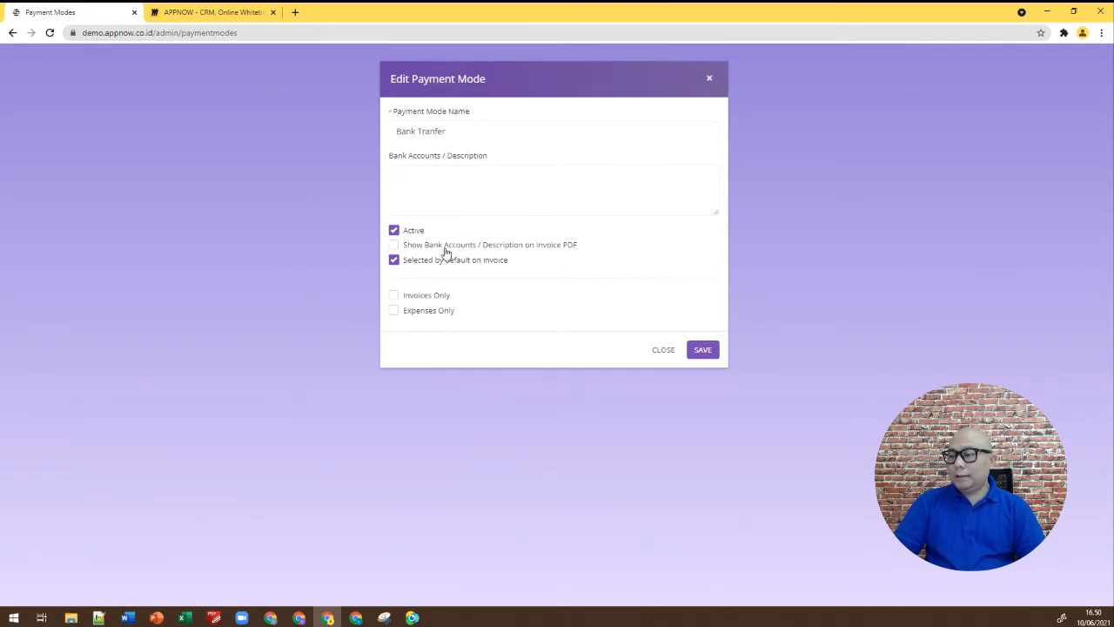
click(395, 247)
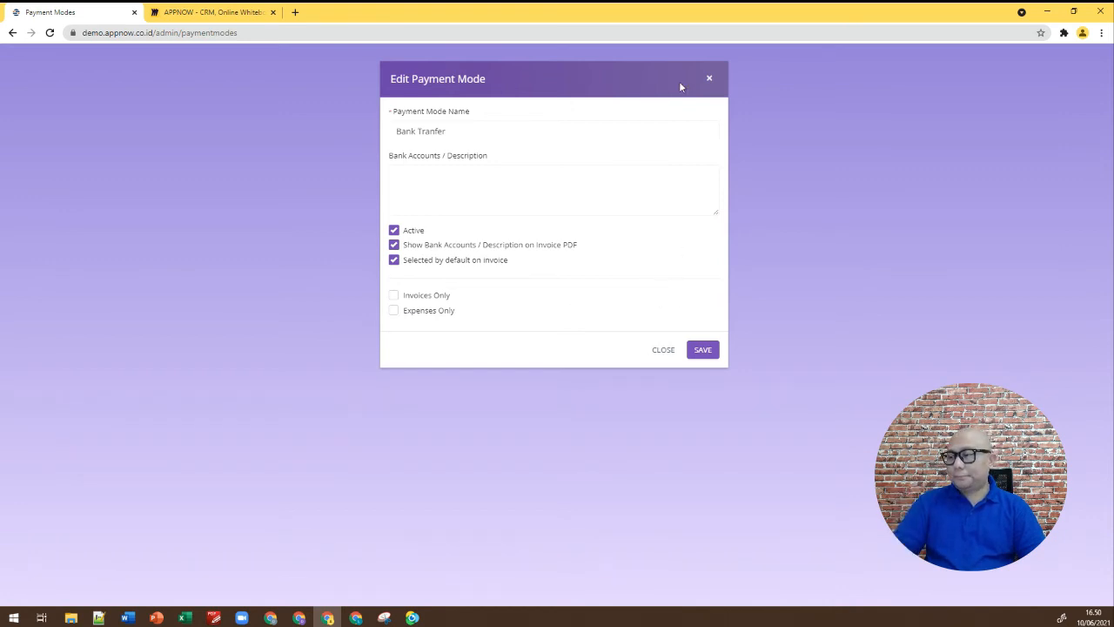
click(709, 79)
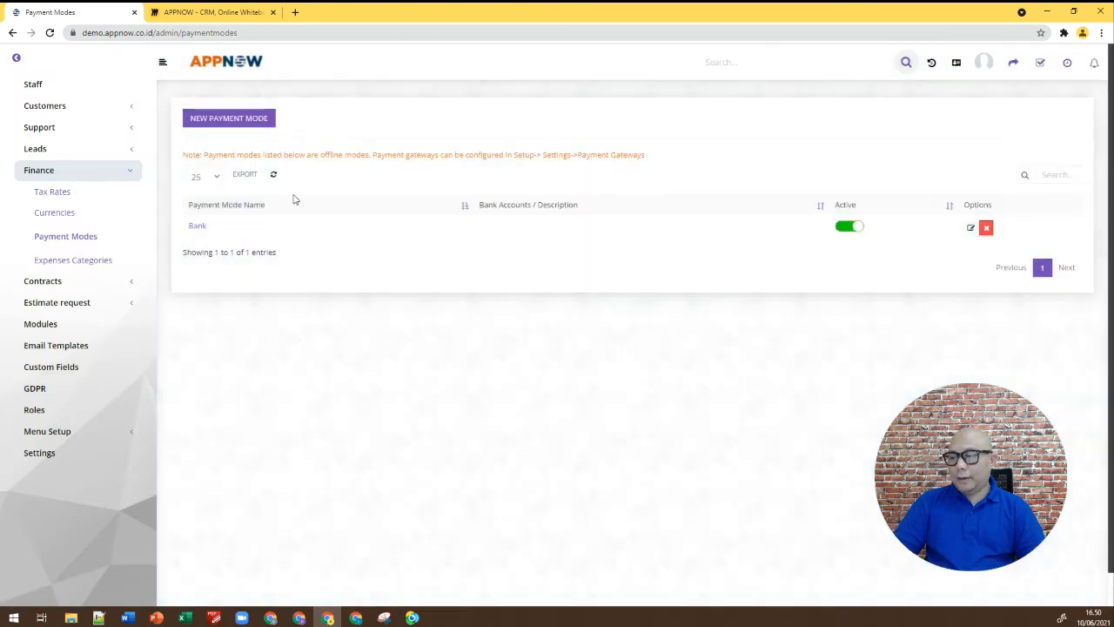
click(130, 174)
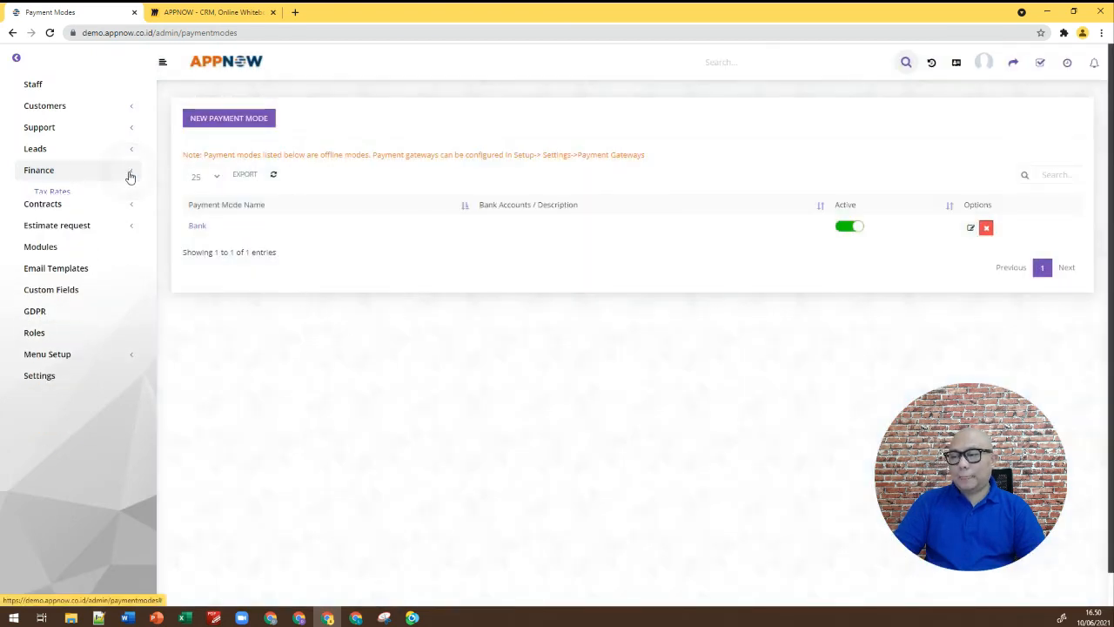
click(130, 192)
click(130, 192)
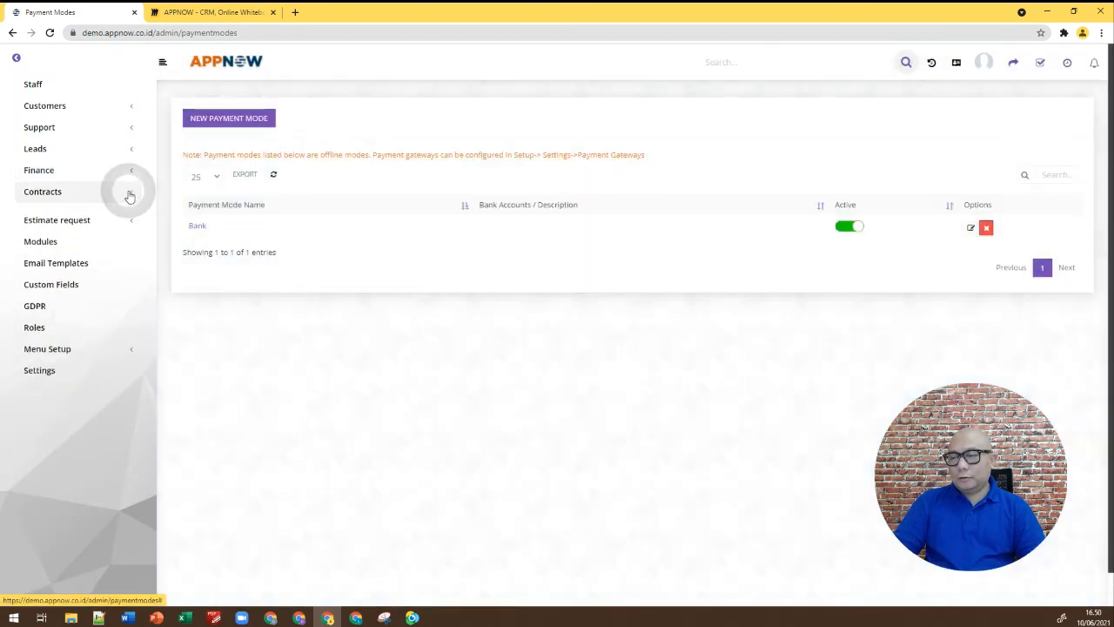
click(131, 214)
click(130, 213)
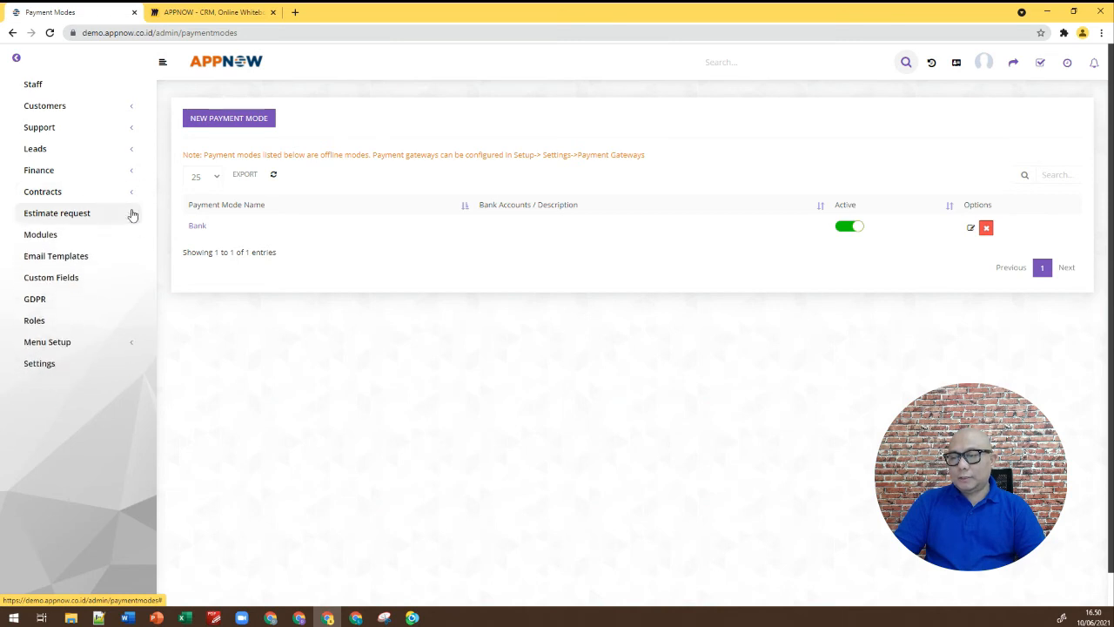
Leave the payment modes, discarding unsaved changes, and look through all groups of email templates.
click(52, 259)
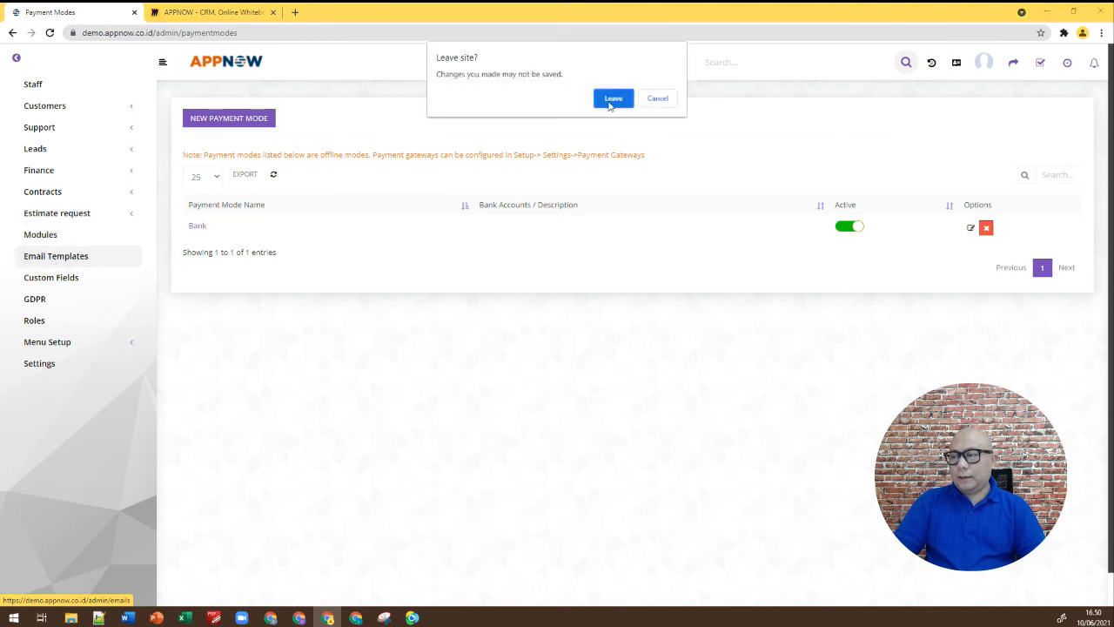
click(613, 100)
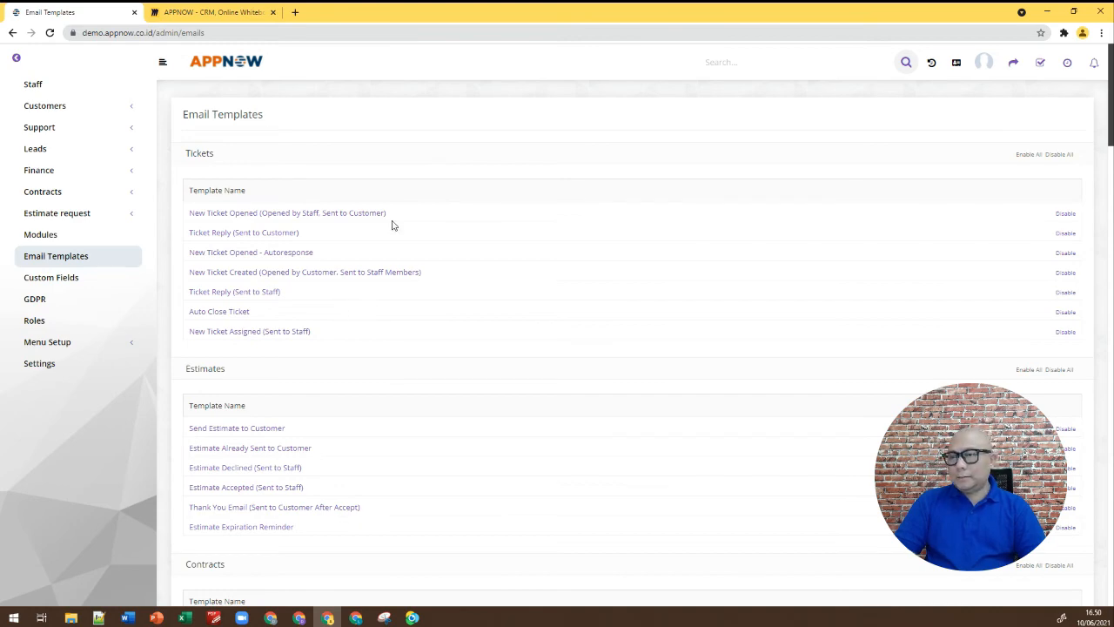
scroll(392, 225, down, 8)
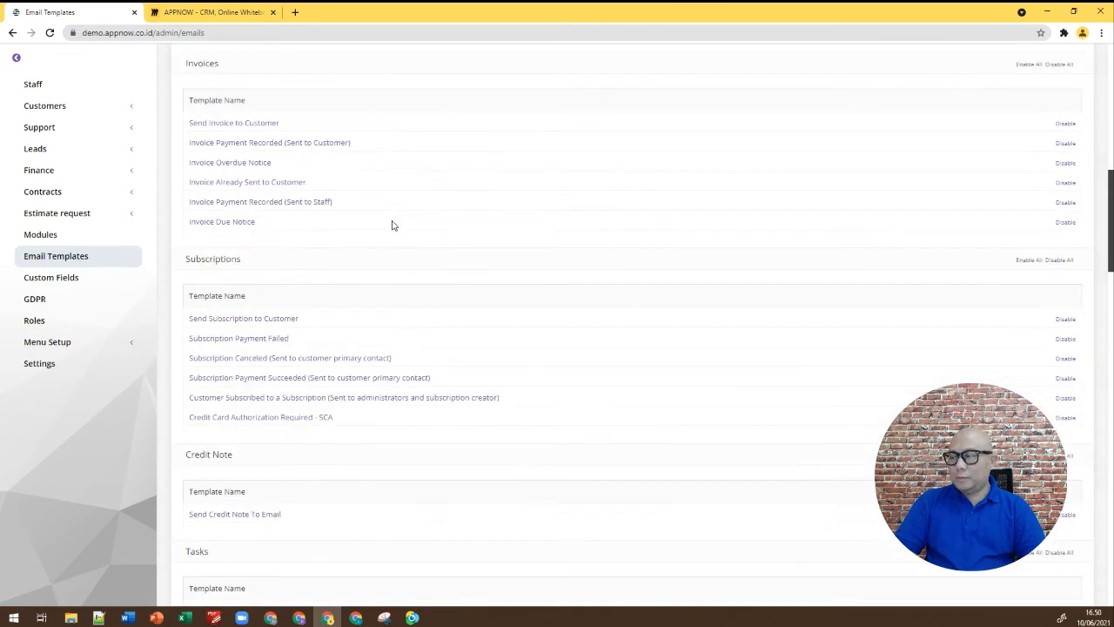
scroll(392, 225, down, 20)
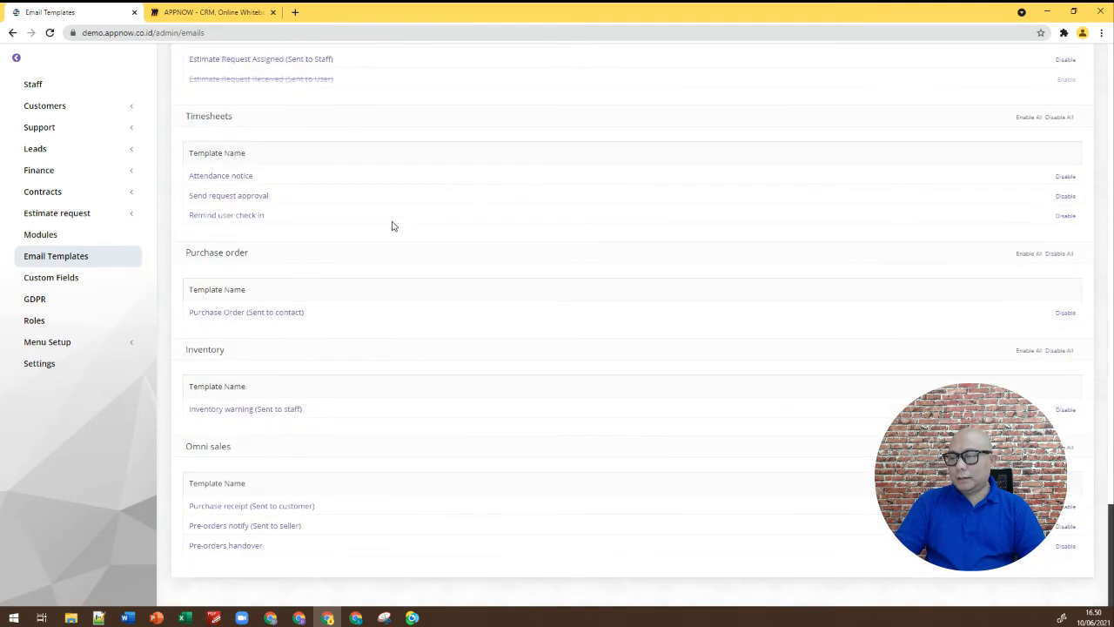
scroll(392, 226, up, 20)
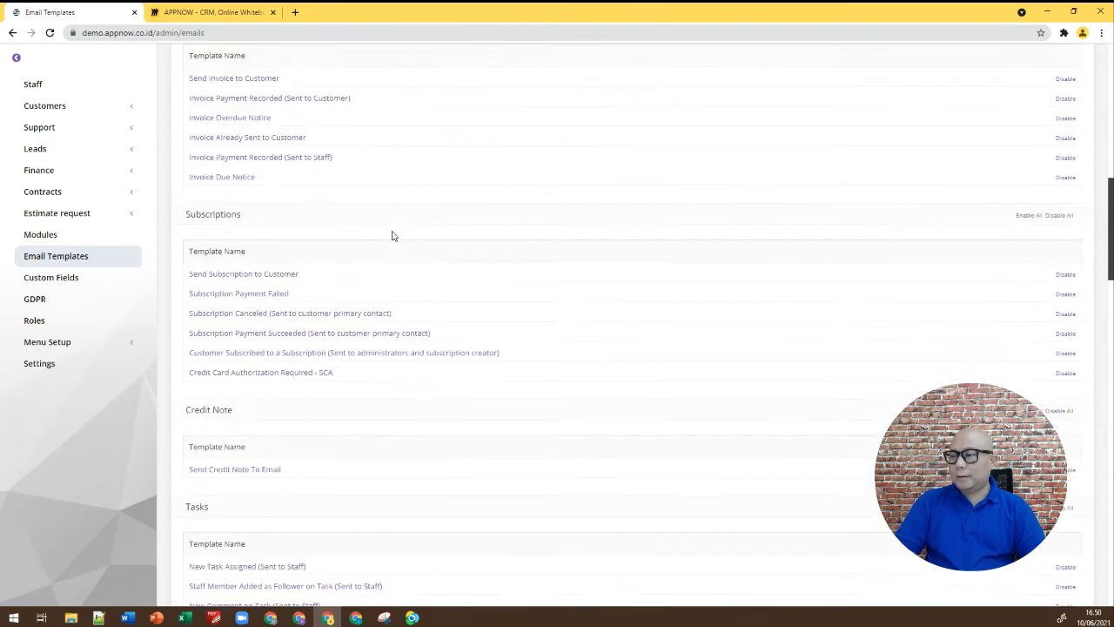
scroll(391, 235, up, 10)
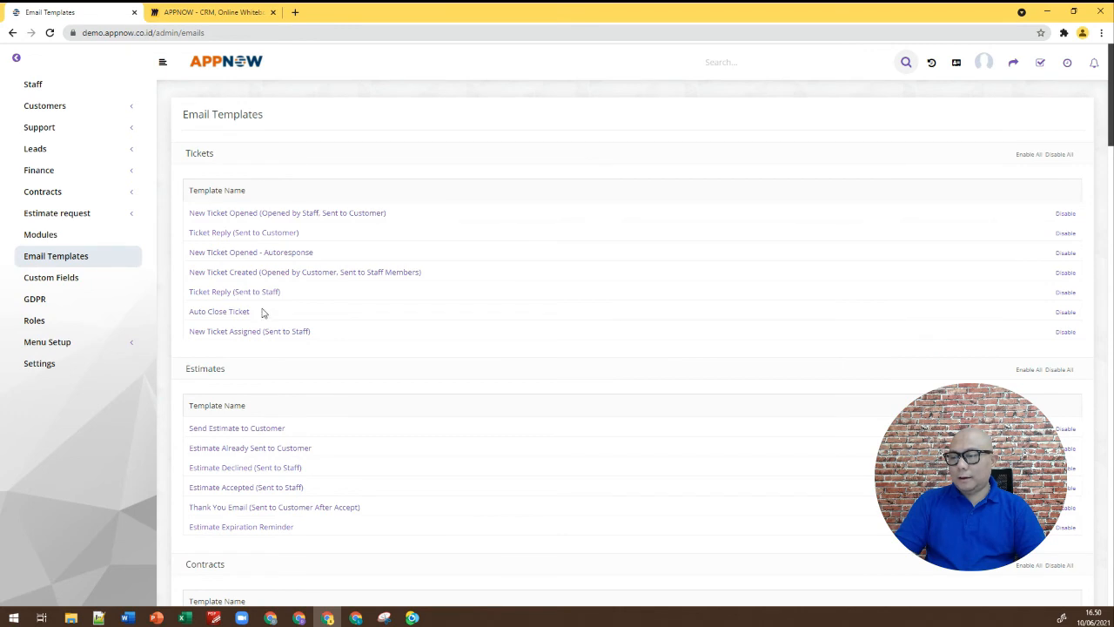
scroll(294, 254, down, 1)
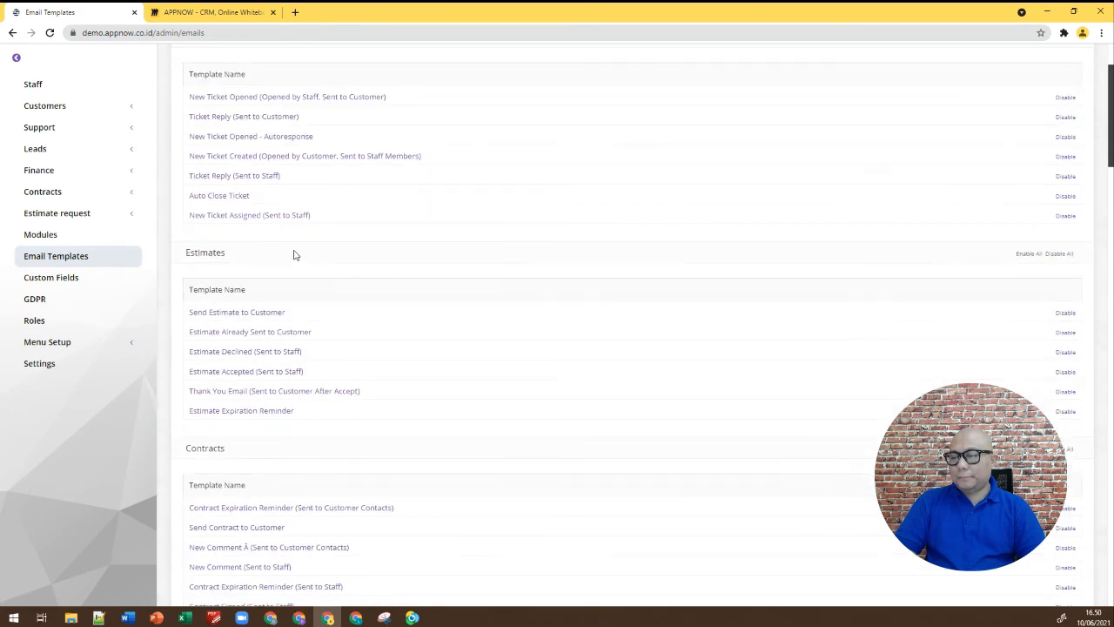
Examine the Send Estimate to Customer template's English message, subject, sender name and available merge fields.
click(242, 315)
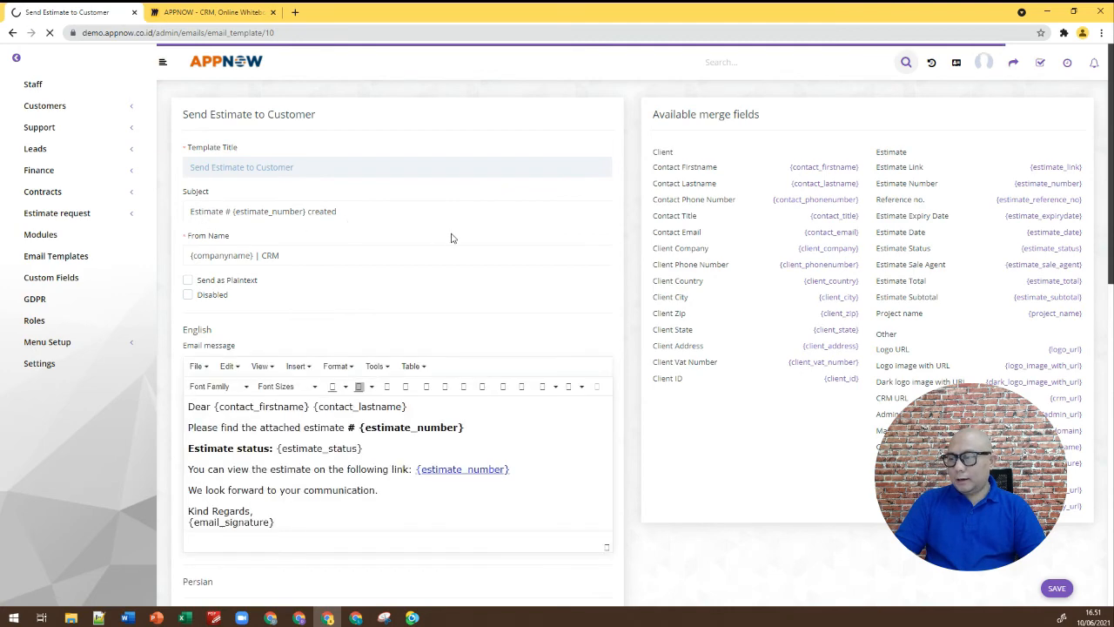
scroll(450, 236, down, 2)
click(199, 232)
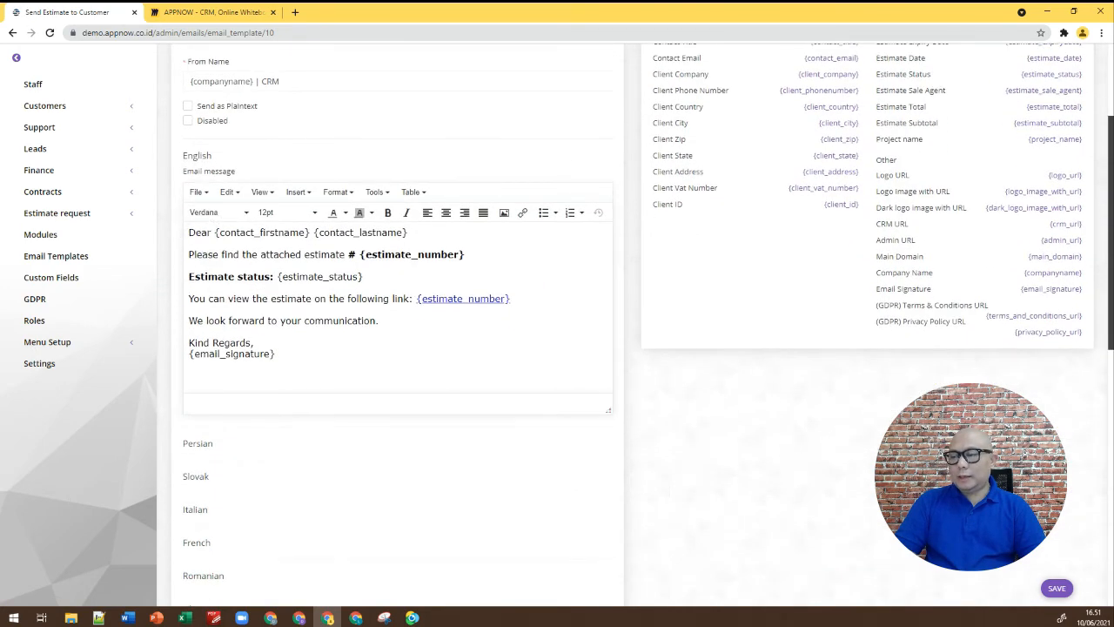
click(230, 299)
click(248, 320)
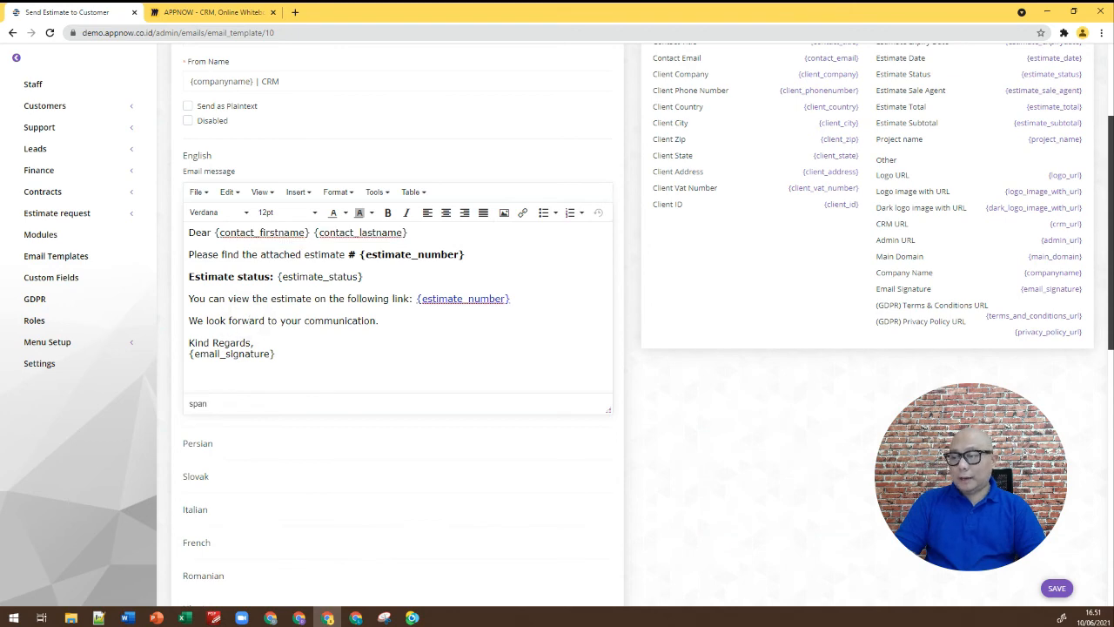
scroll(557, 313, up, 2)
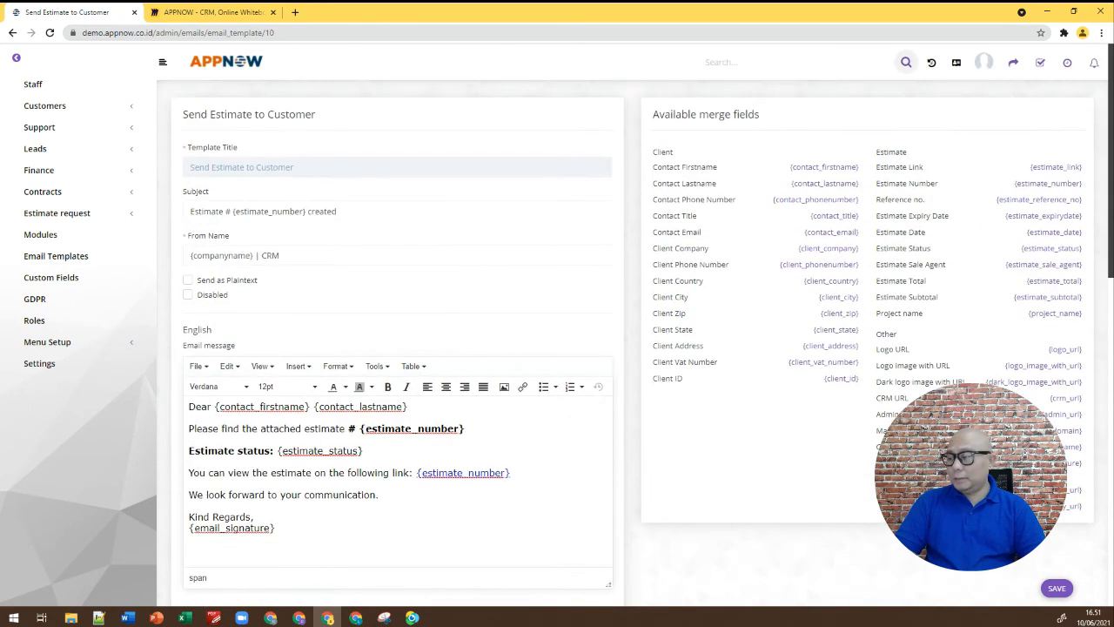
Leave the estimate email template and open the list of roles in Setup.
click(12, 32)
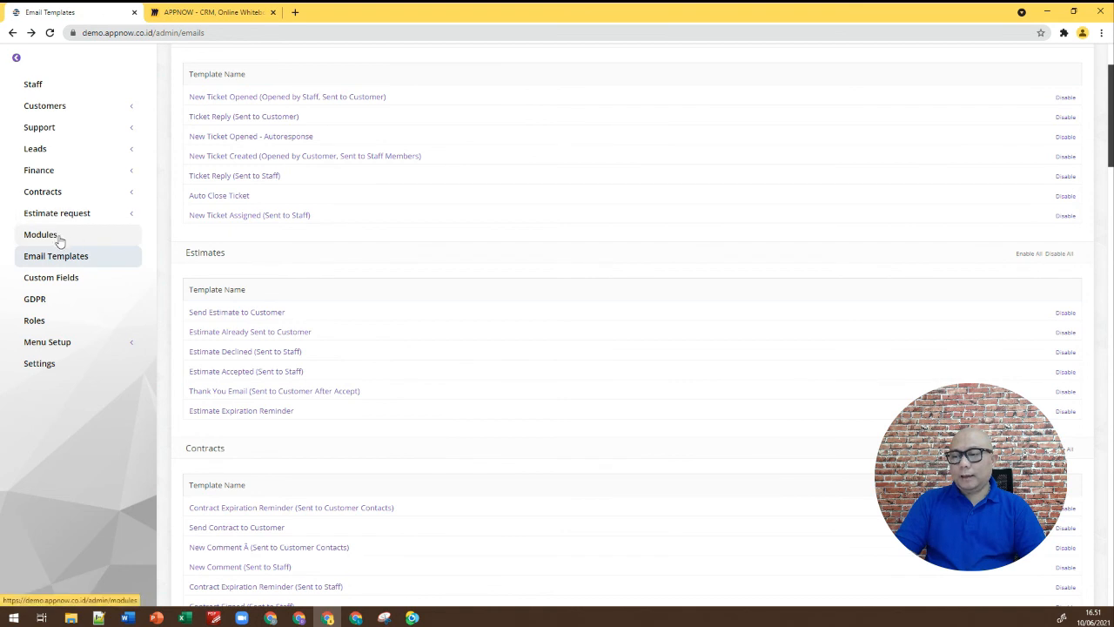
click(37, 321)
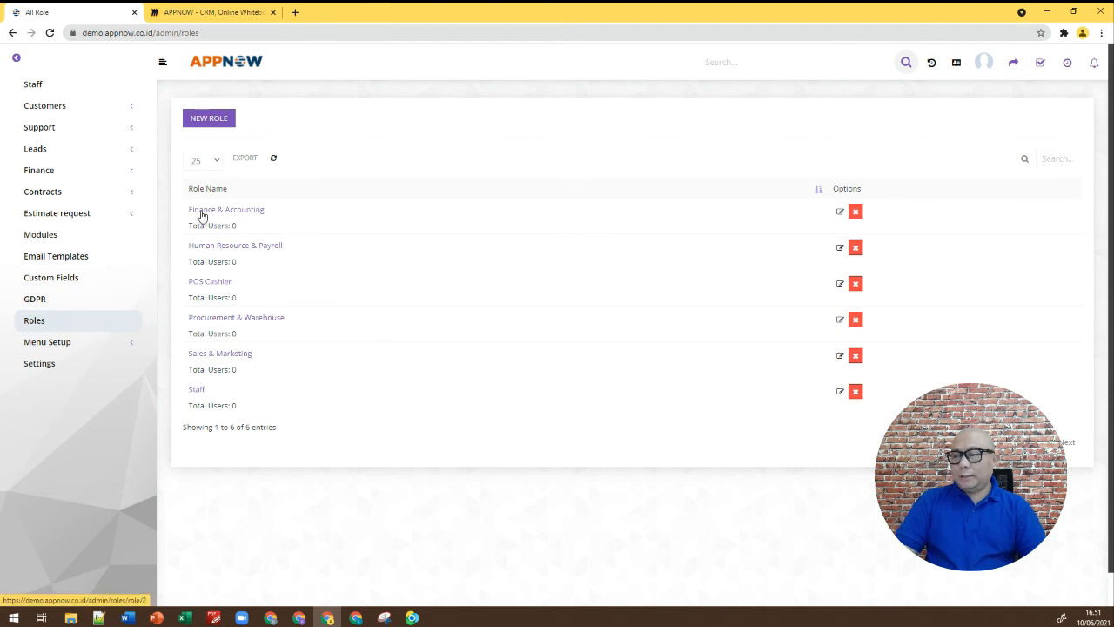
Examine the capabilities granted to the Finance & Accounting role for every feature, and return to the roles list without changes.
click(840, 213)
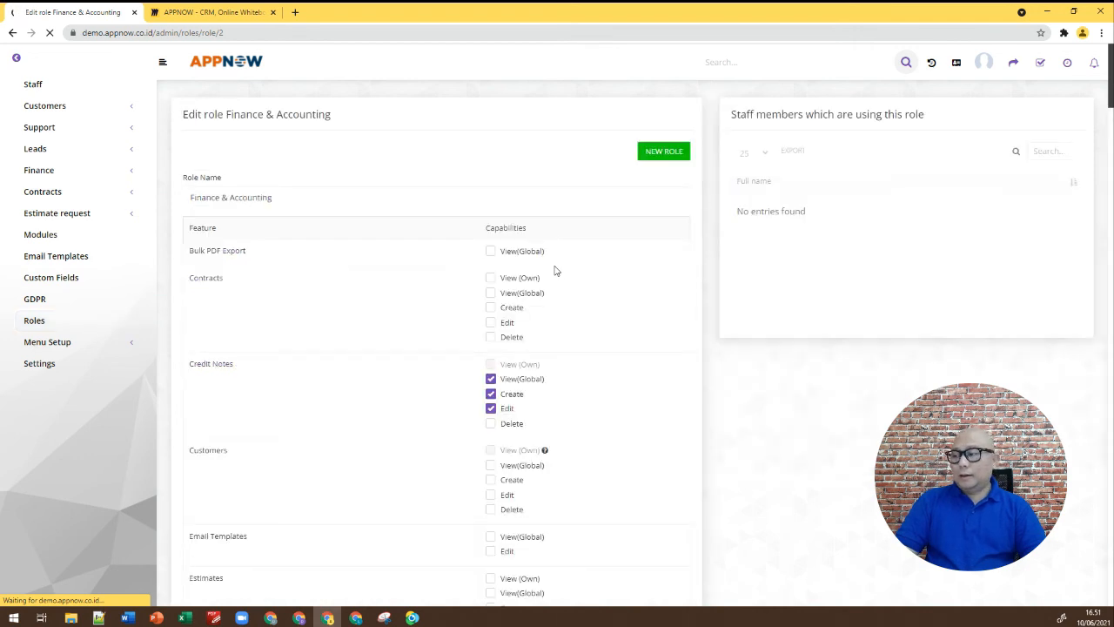
scroll(324, 287, down, 2)
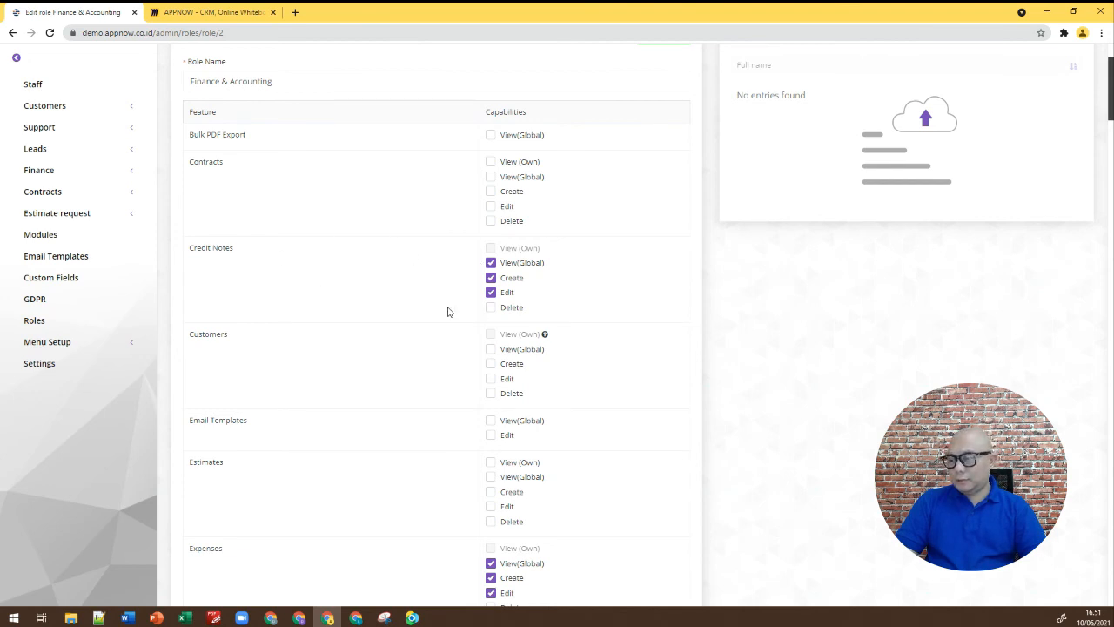
scroll(447, 311, down, 5)
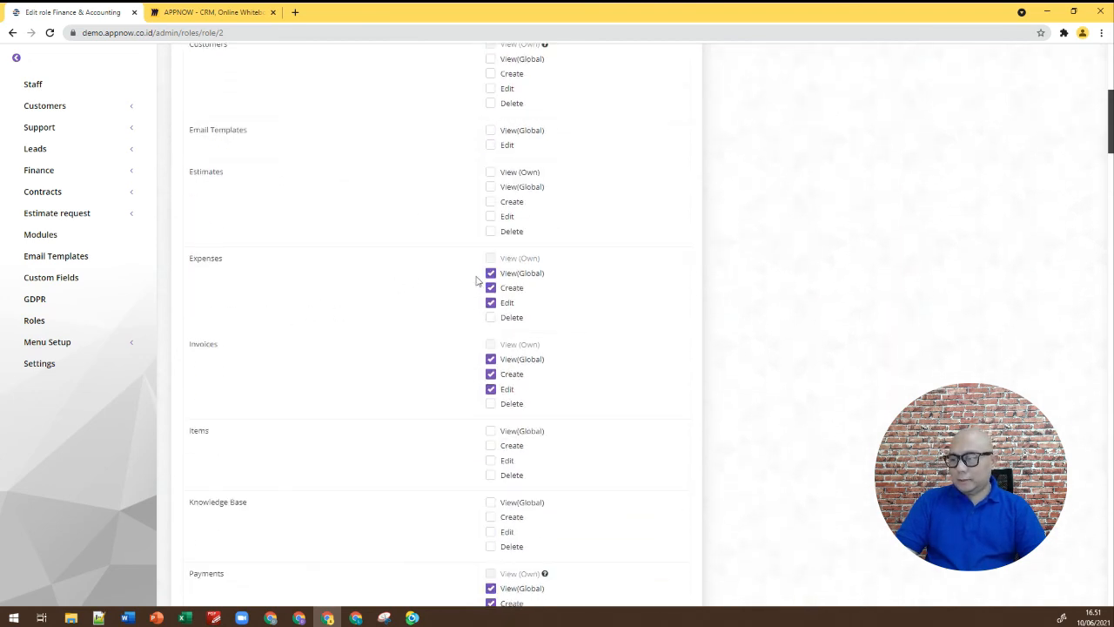
scroll(455, 388, down, 5)
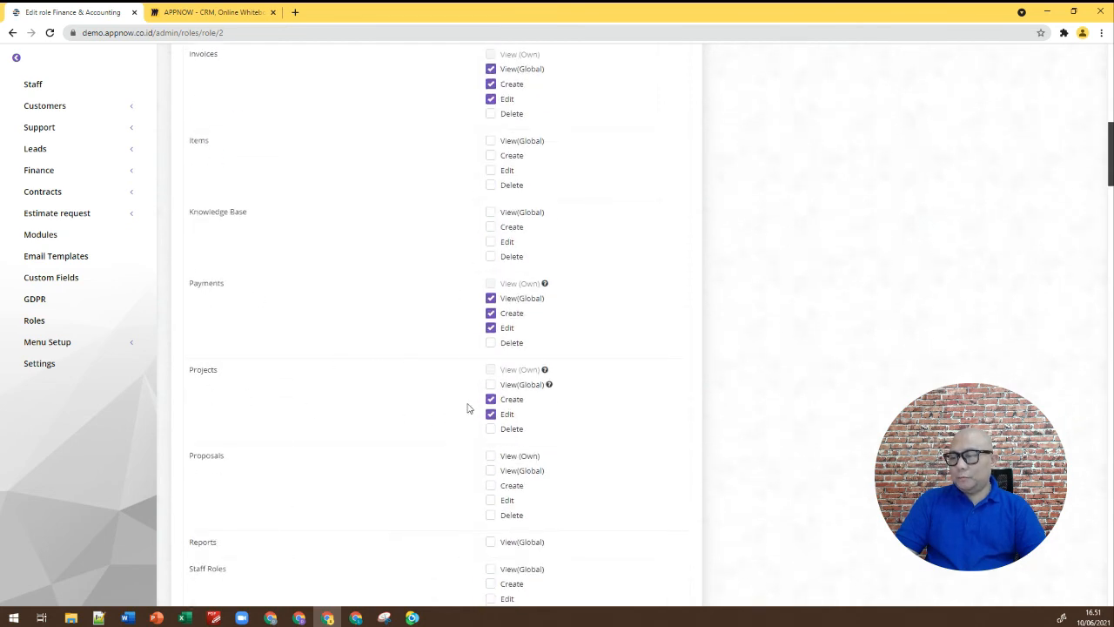
scroll(464, 418, down, 9)
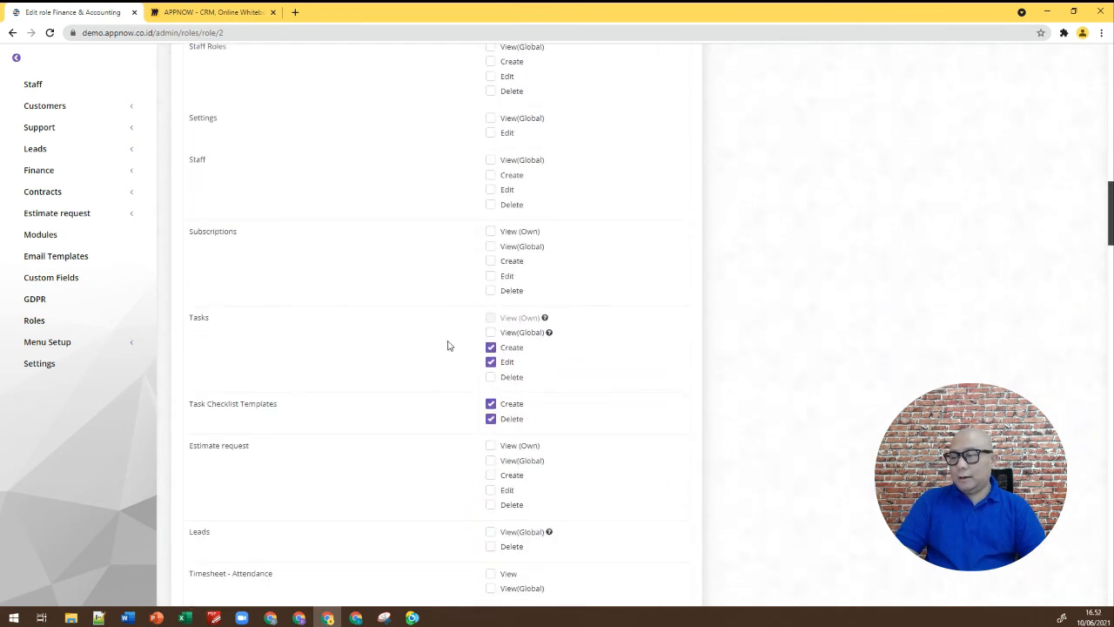
scroll(453, 404, down, 9)
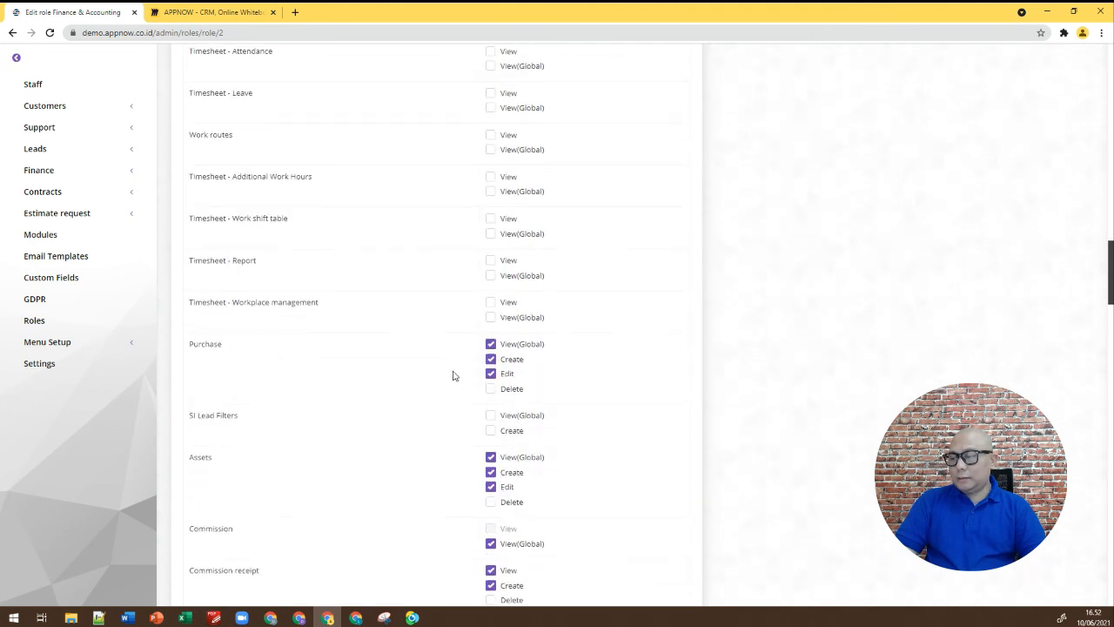
scroll(450, 374, down, 3)
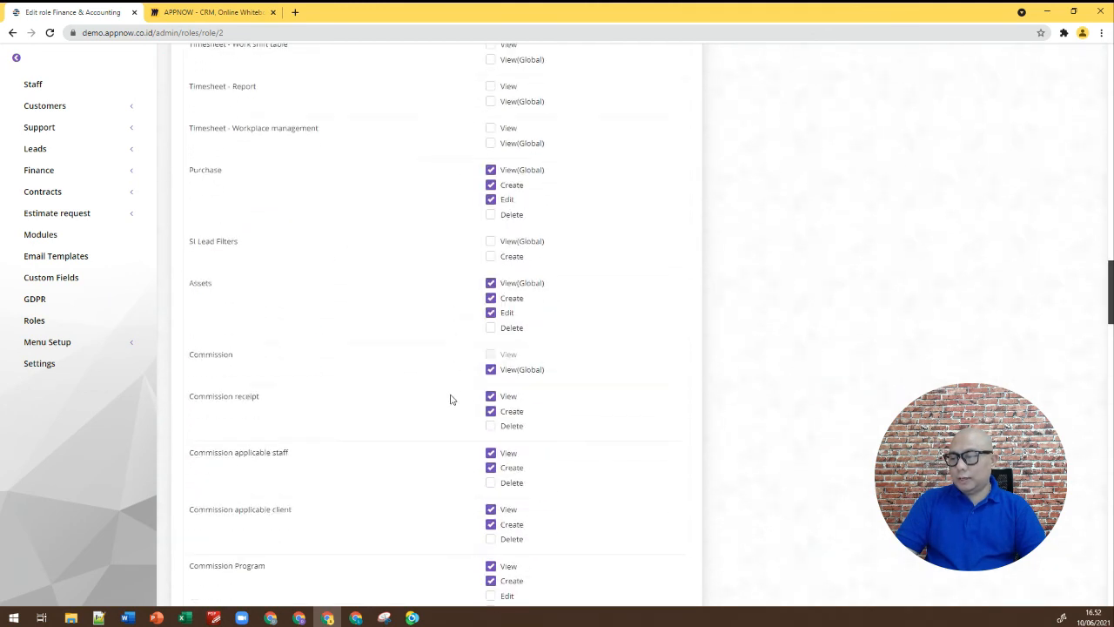
scroll(450, 400, down, 18)
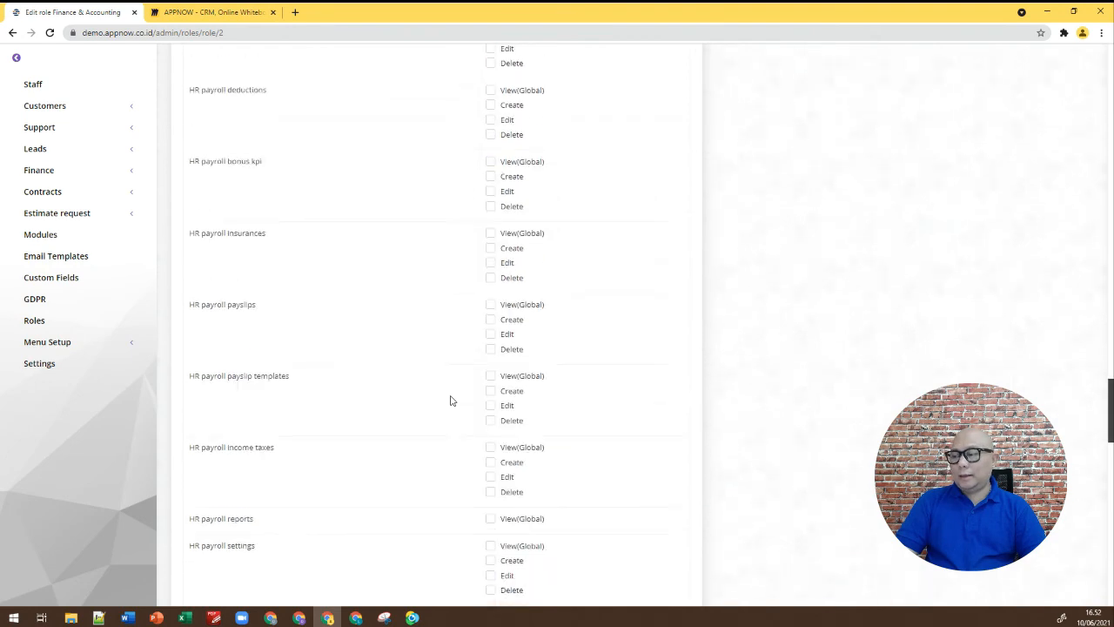
scroll(450, 401, down, 20)
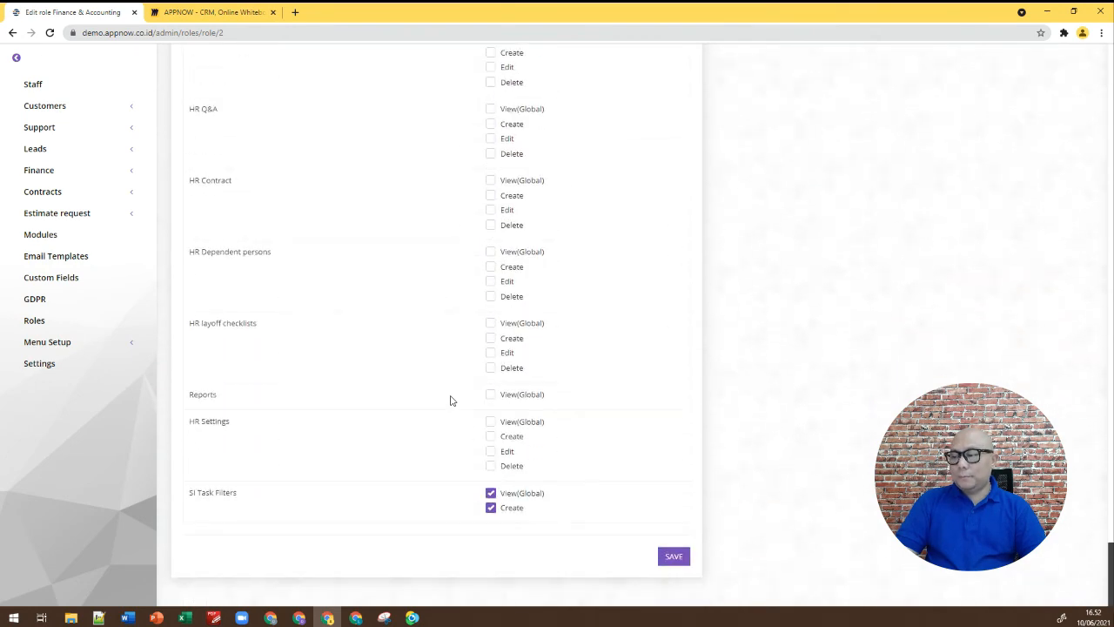
scroll(1082, 187, up, 20)
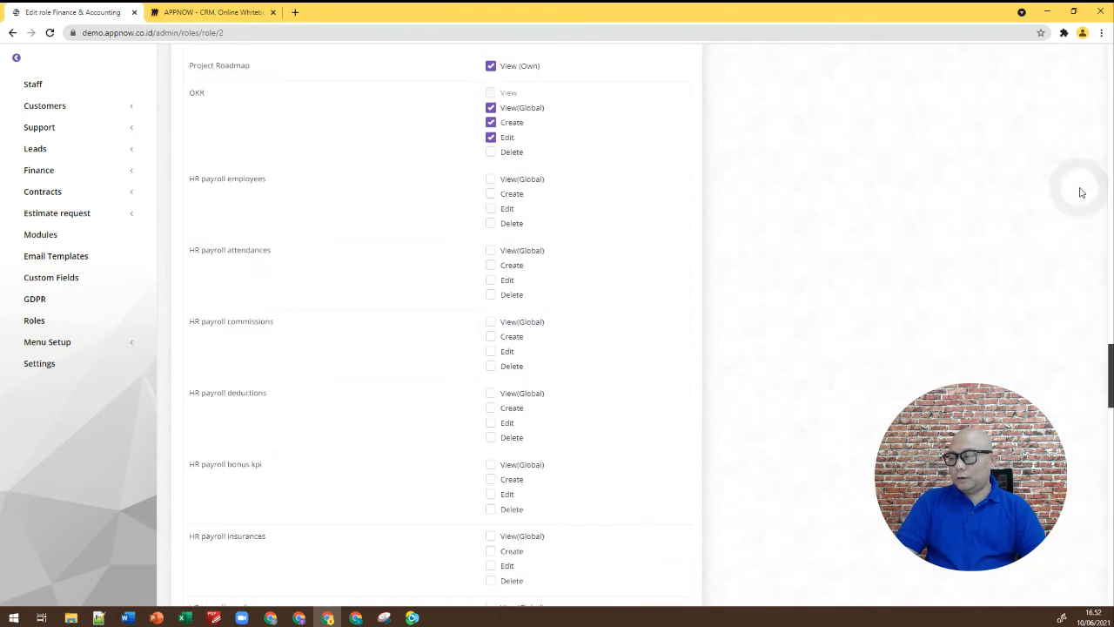
click(12, 32)
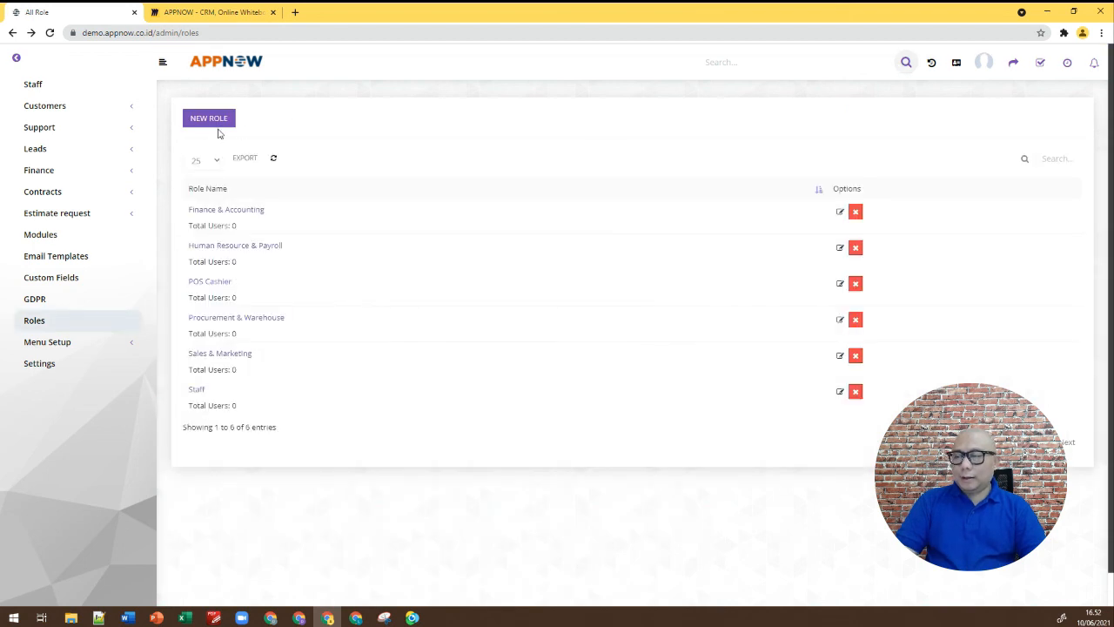
Start a new role named Test with View(Global) for Bulk PDF Export and View (Own), Create, Edit and Delete for Contracts.
click(214, 123)
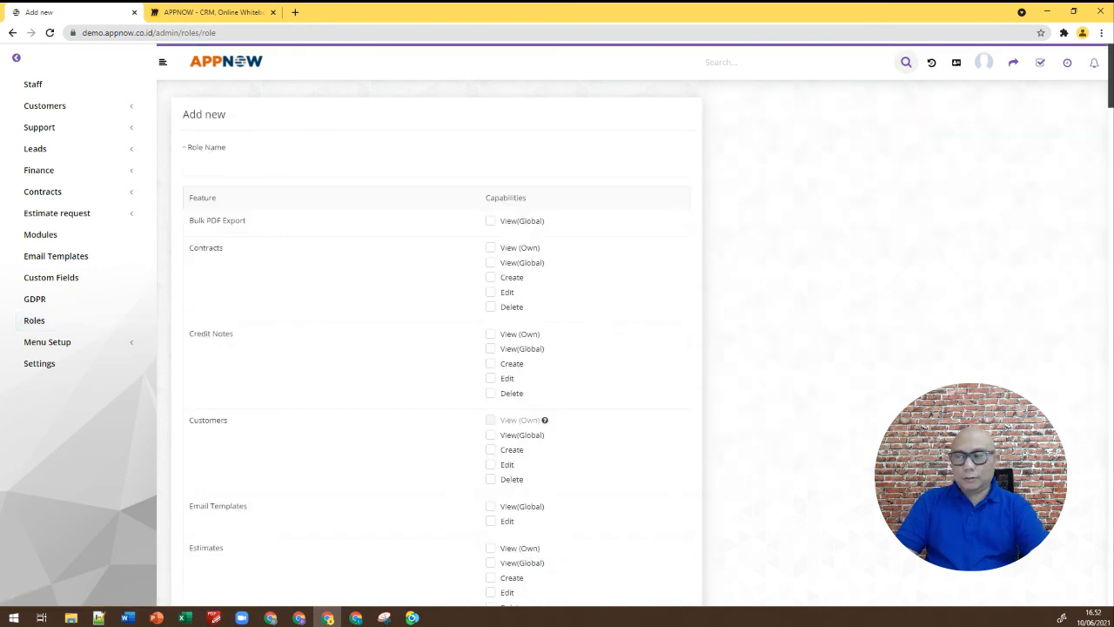
click(261, 167)
text(Test)
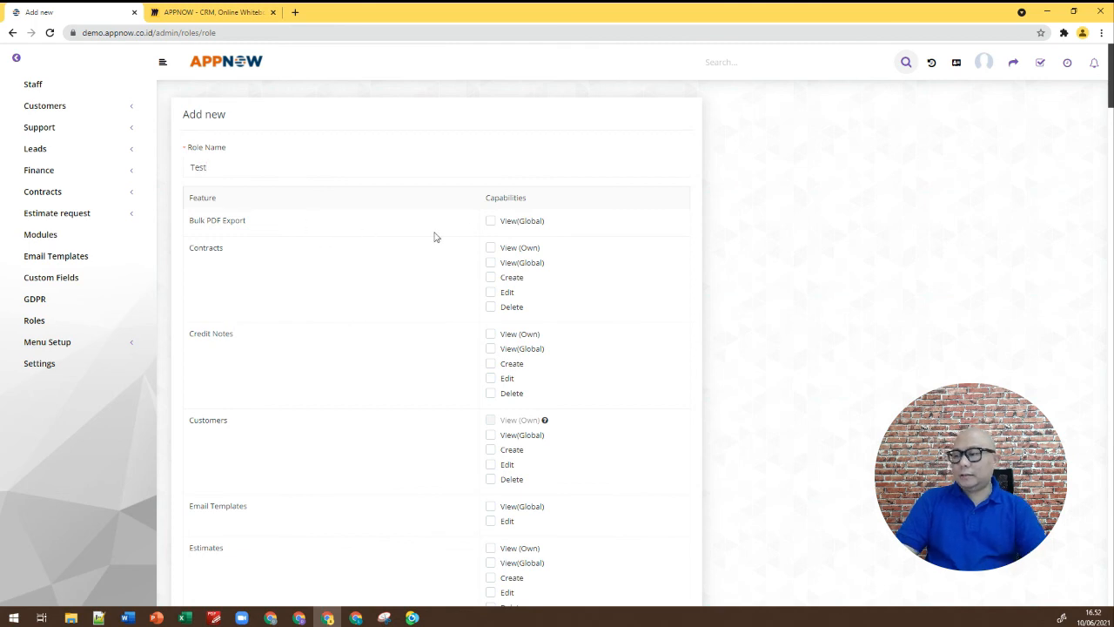
click(491, 222)
click(491, 249)
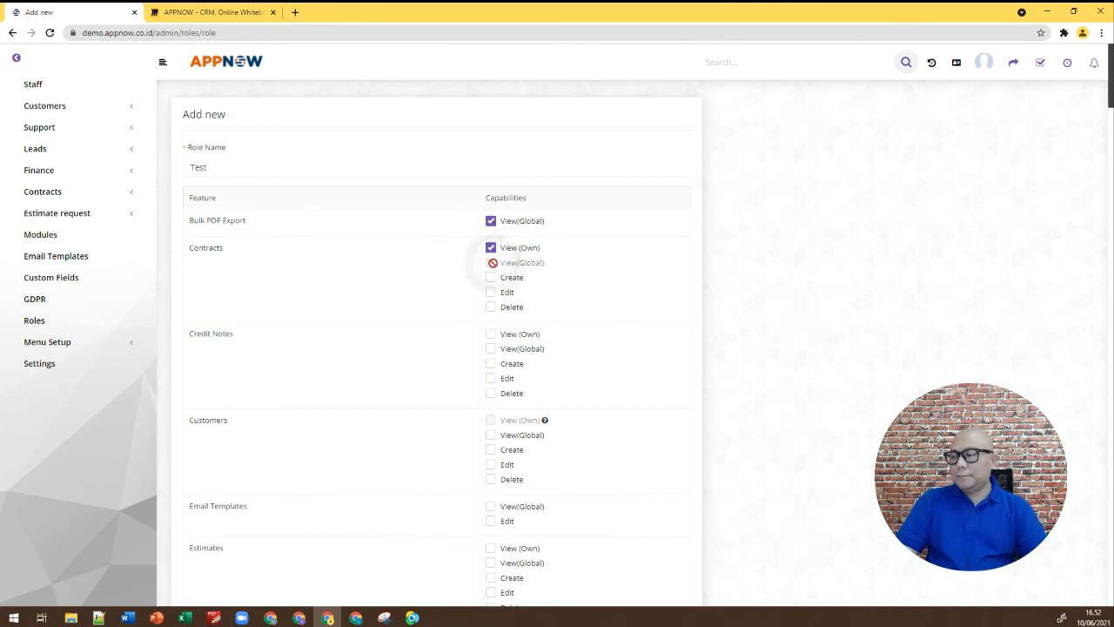
click(491, 277)
click(490, 293)
click(491, 307)
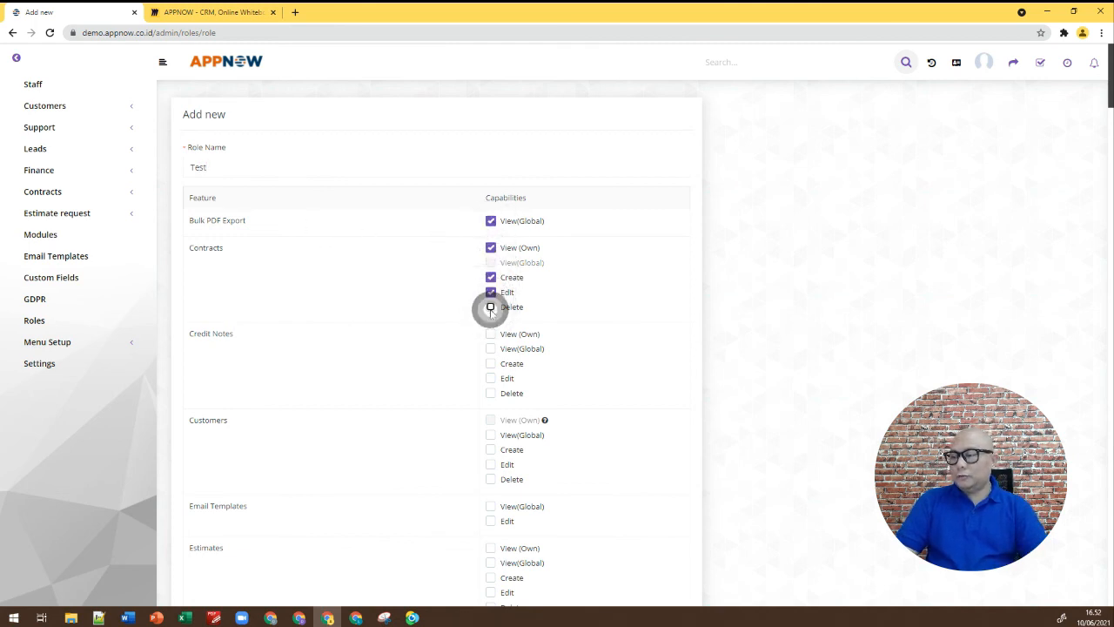
Give the Test role the View (Own), Create, Edit and Delete capabilities for Estimates.
scroll(375, 307, down, 3)
click(490, 316)
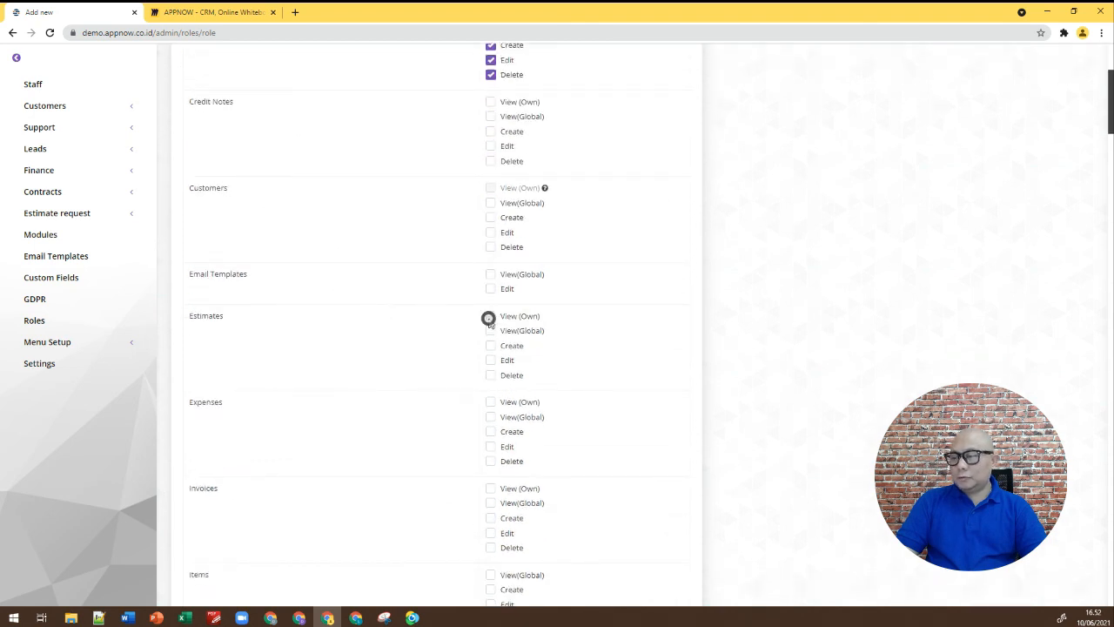
click(490, 347)
click(491, 361)
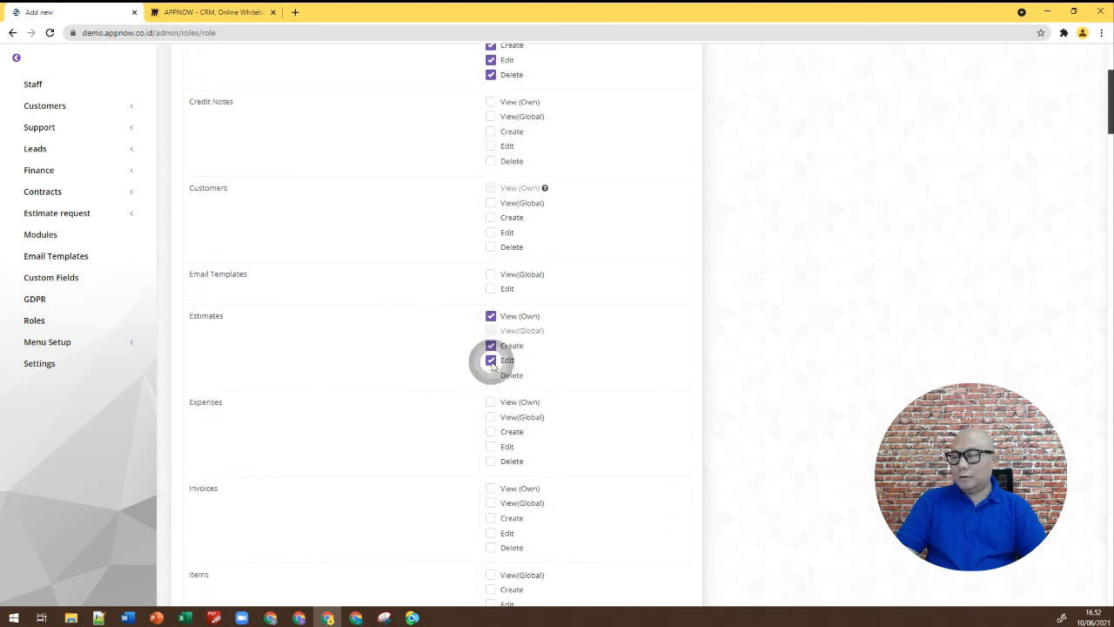
click(491, 375)
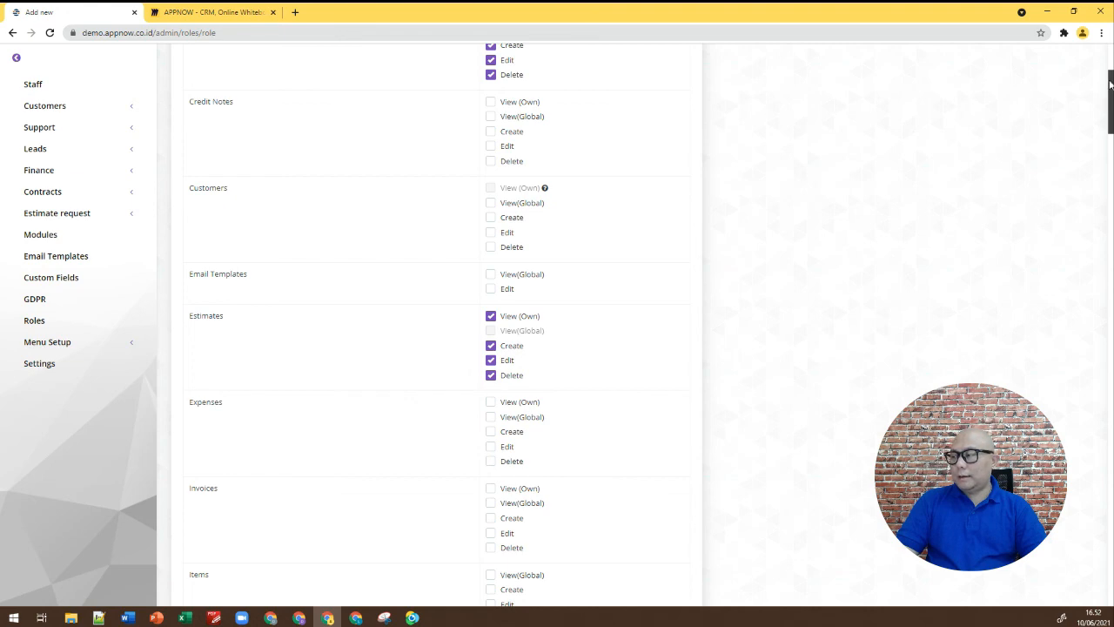
Look through the new role's remaining capabilities, leave it without saving and open the main menu configuration.
scroll(1082, 355, down, 20)
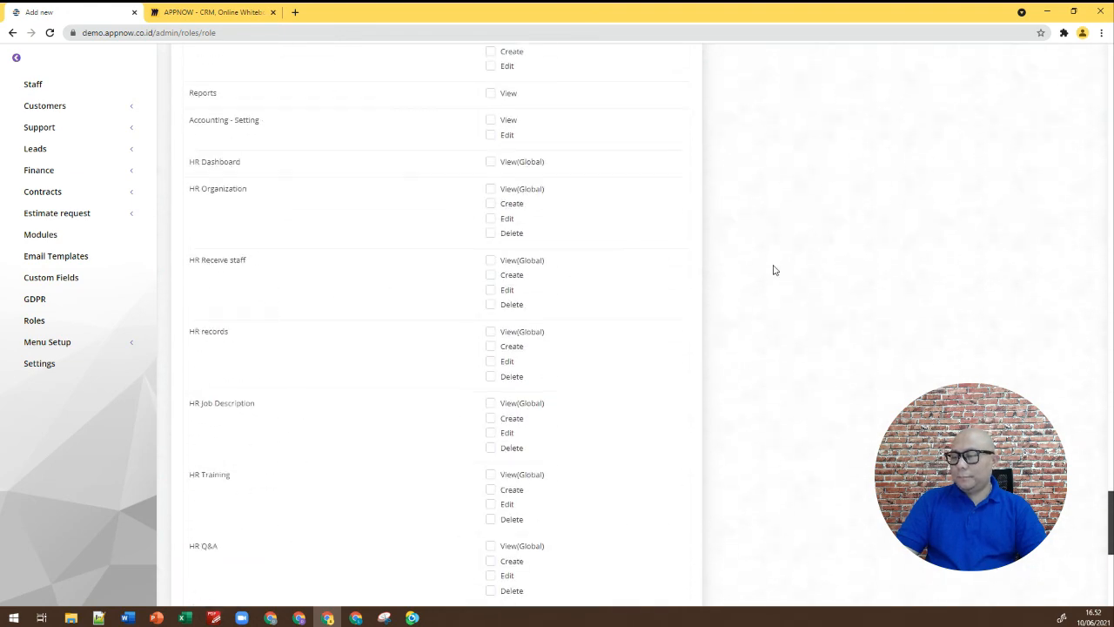
scroll(773, 271, down, 5)
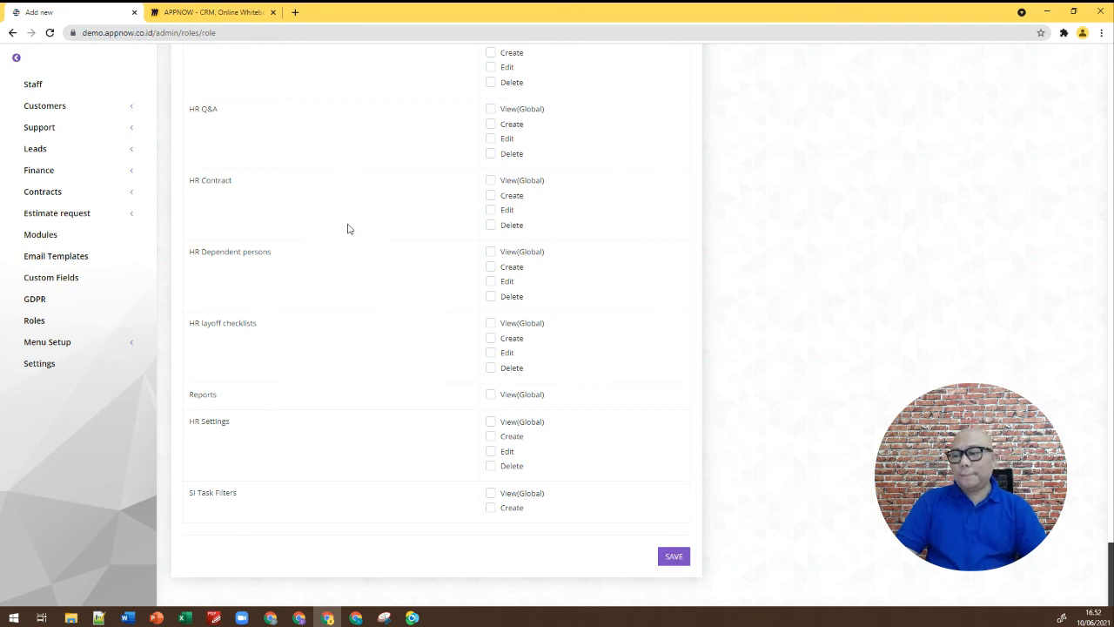
scroll(361, 238, up, 3)
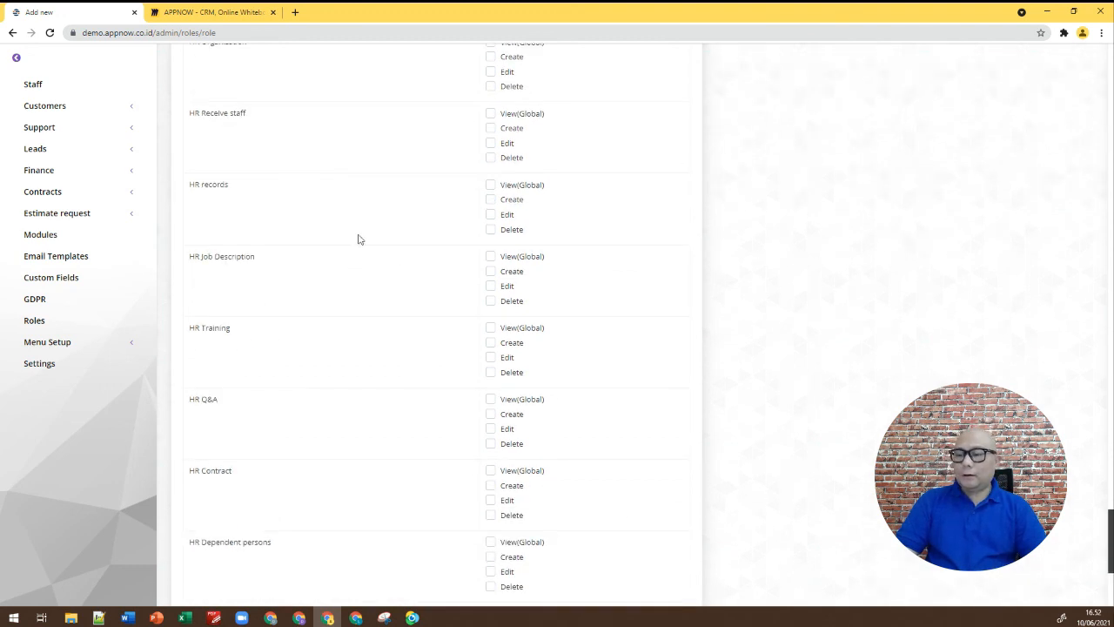
click(116, 347)
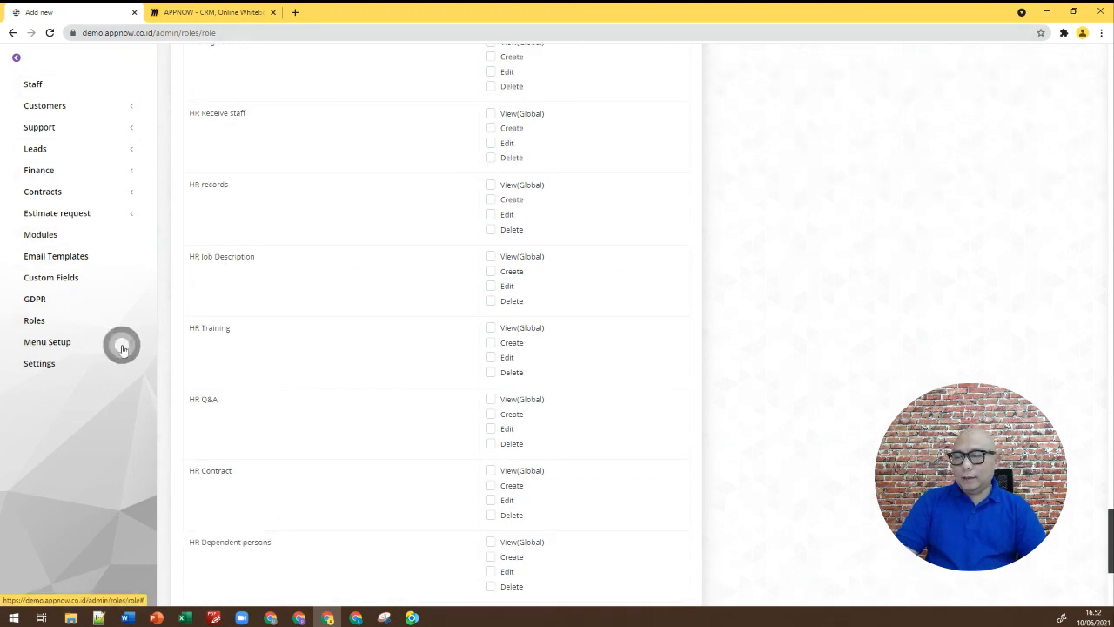
click(63, 370)
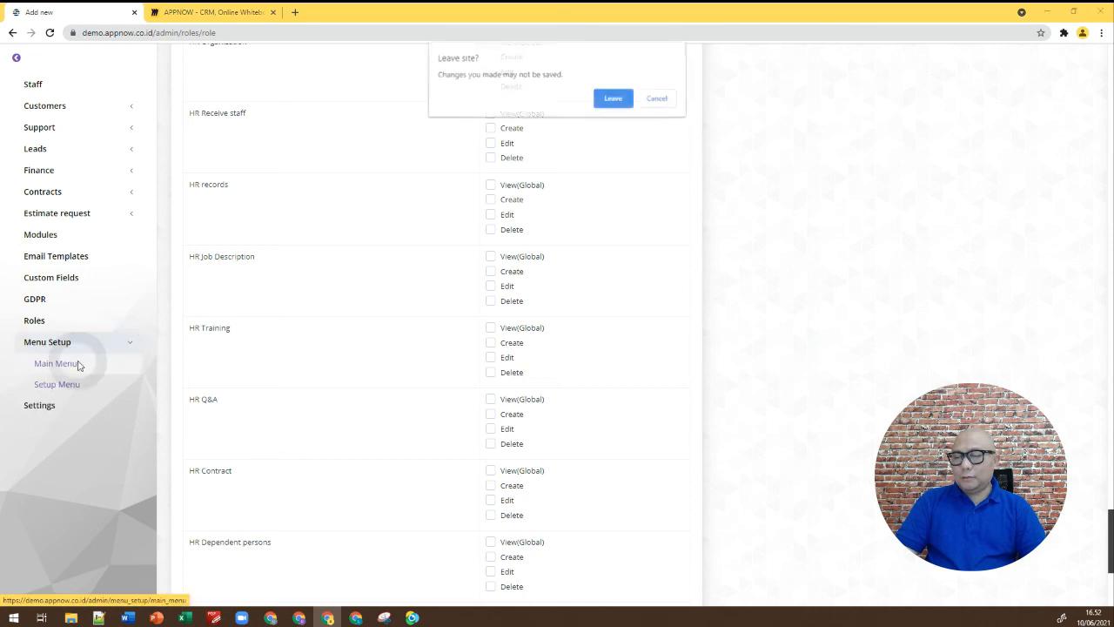
click(614, 99)
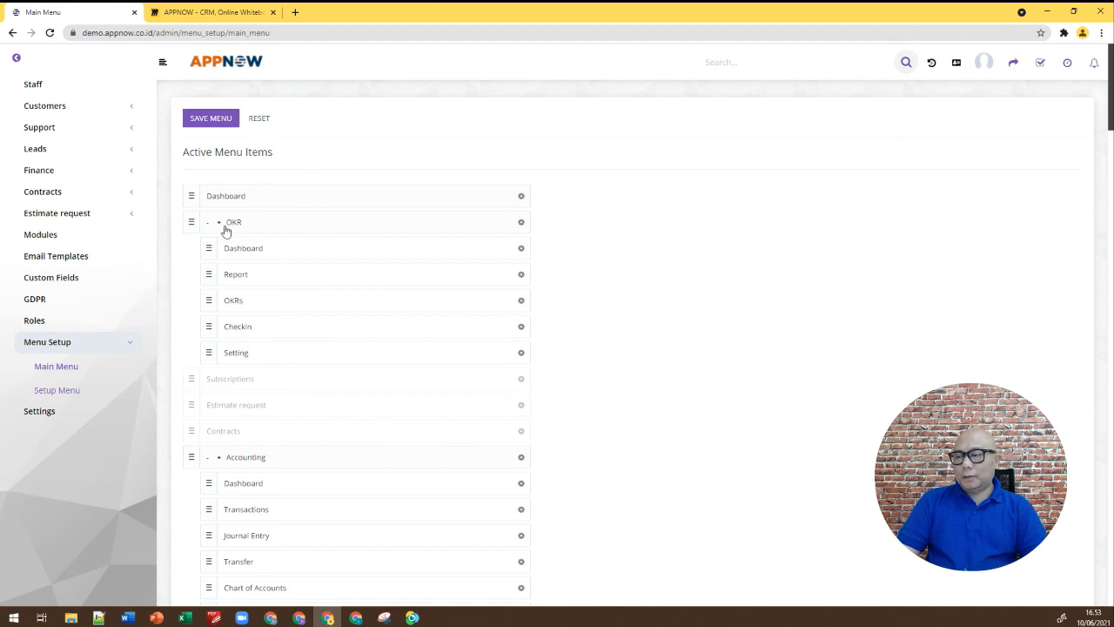
Examine the order and nesting of the main menu's active items and compare them with the main navigation.
scroll(232, 395, down, 3)
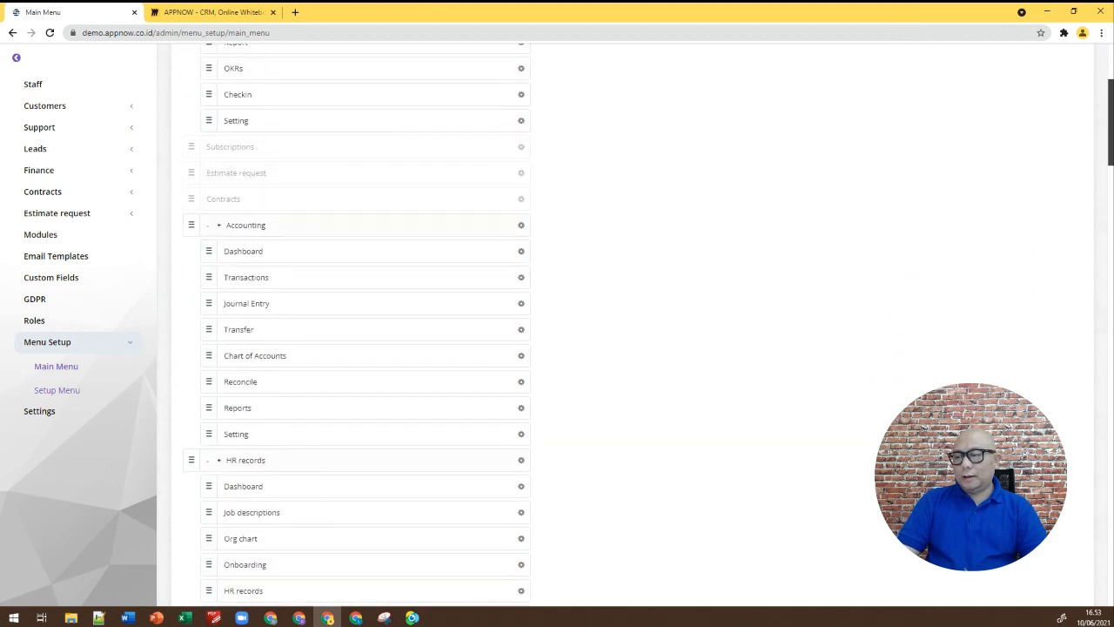
scroll(366, 322, down, 3)
scroll(194, 236, up, 2)
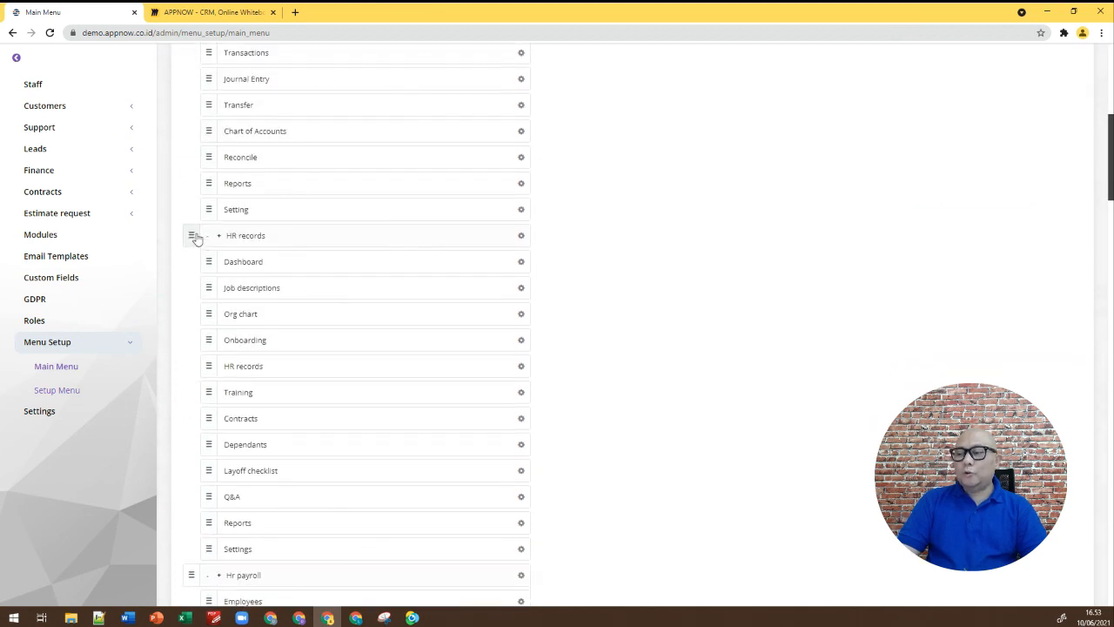
mouse_move(209, 375)
mouse_down()
mouse_move(211, 301)
mouse_move(215, 368)
mouse_up()
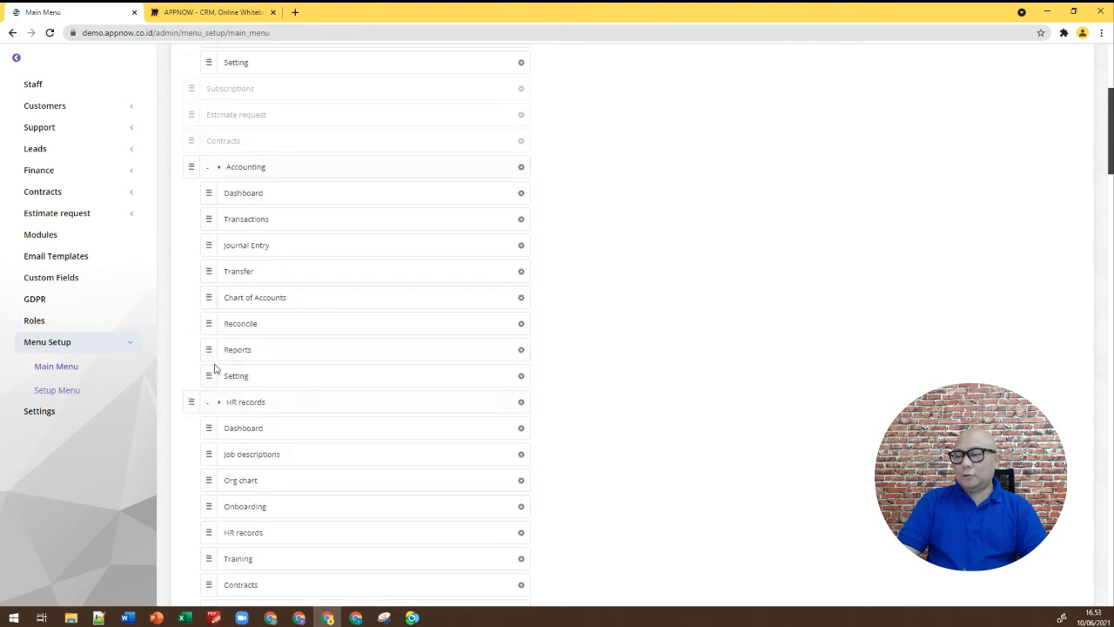
scroll(243, 139, up, 3)
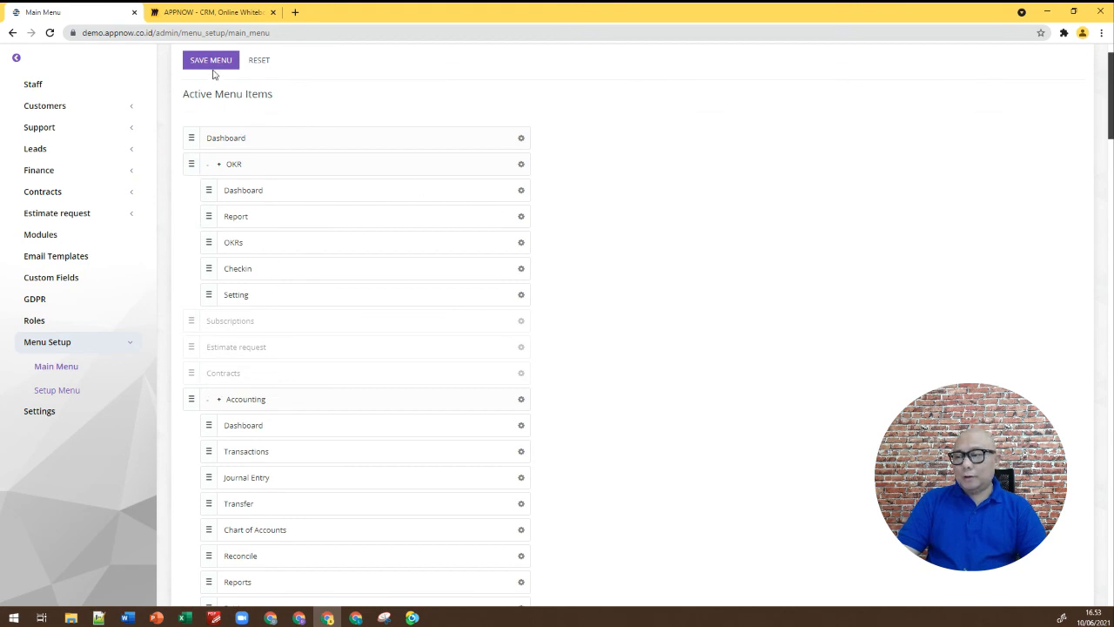
click(15, 57)
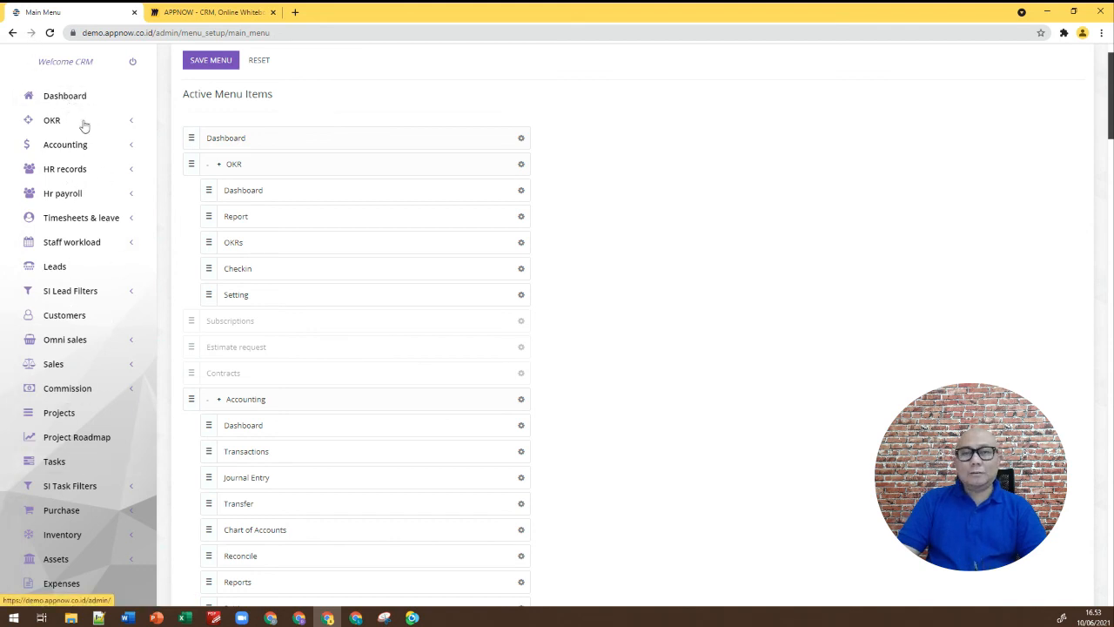
scroll(35, 318, down, 2)
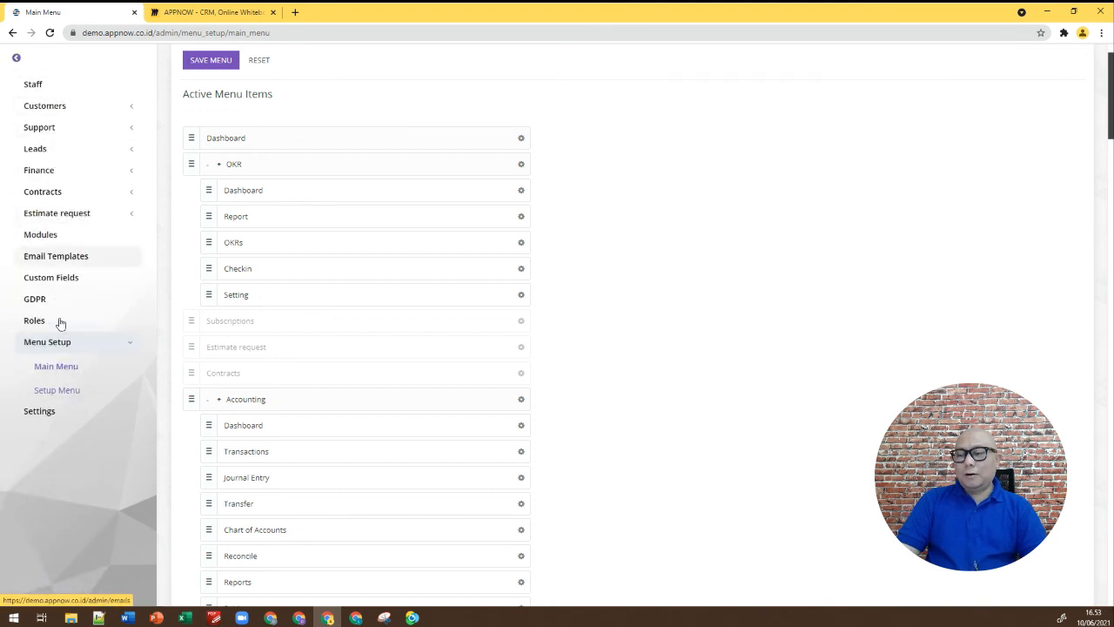
Open the Setup Menu configuration and look through its active menu items.
click(57, 394)
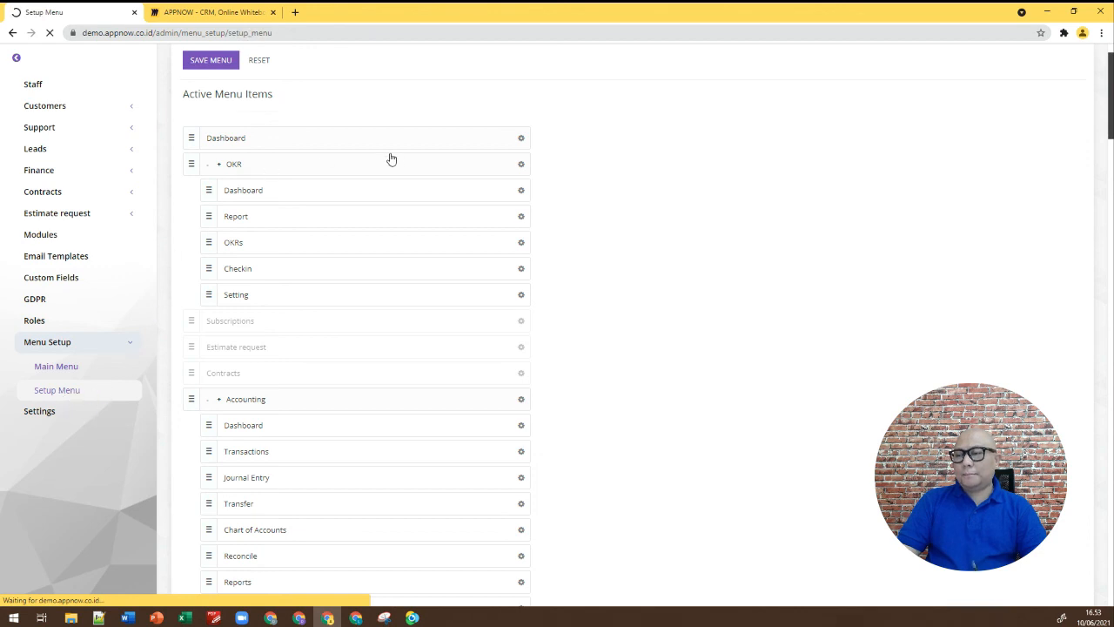
scroll(363, 184, down, 6)
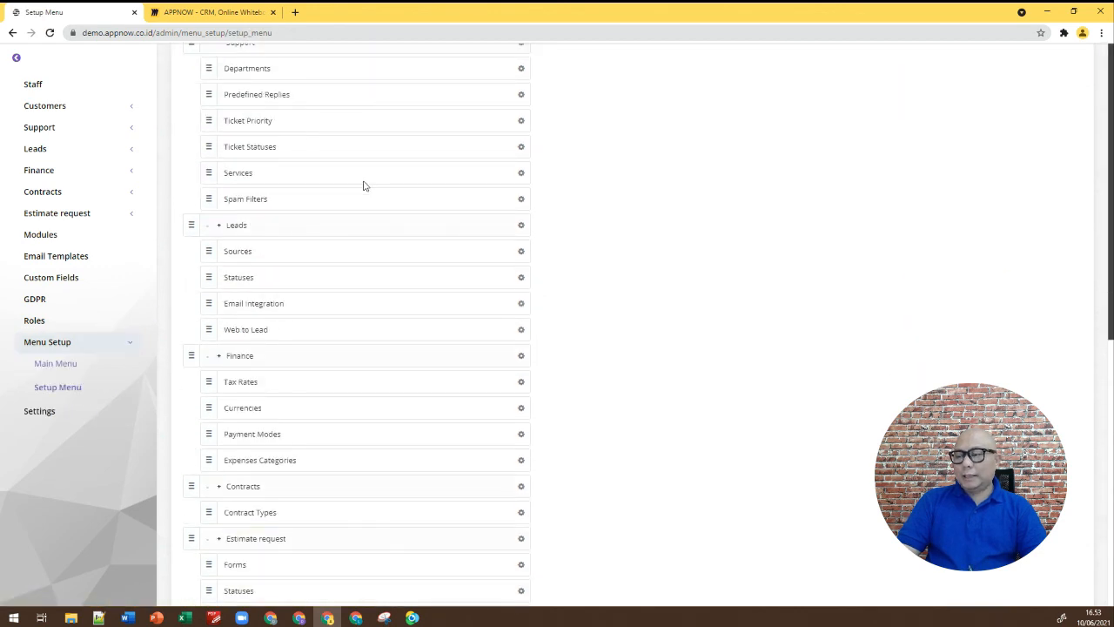
scroll(363, 183, up, 8)
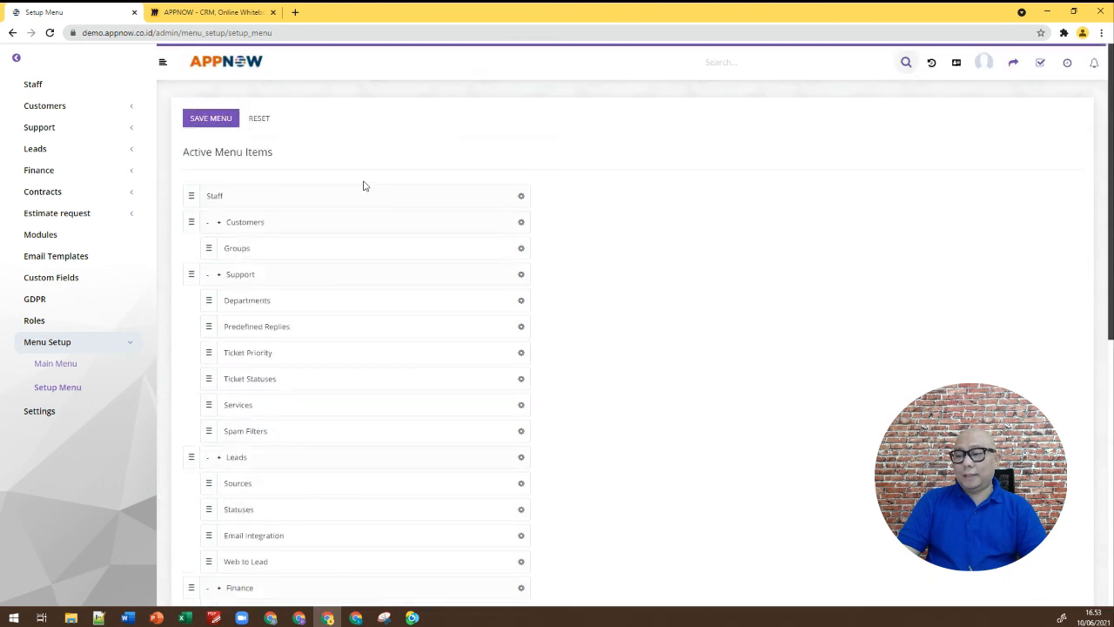